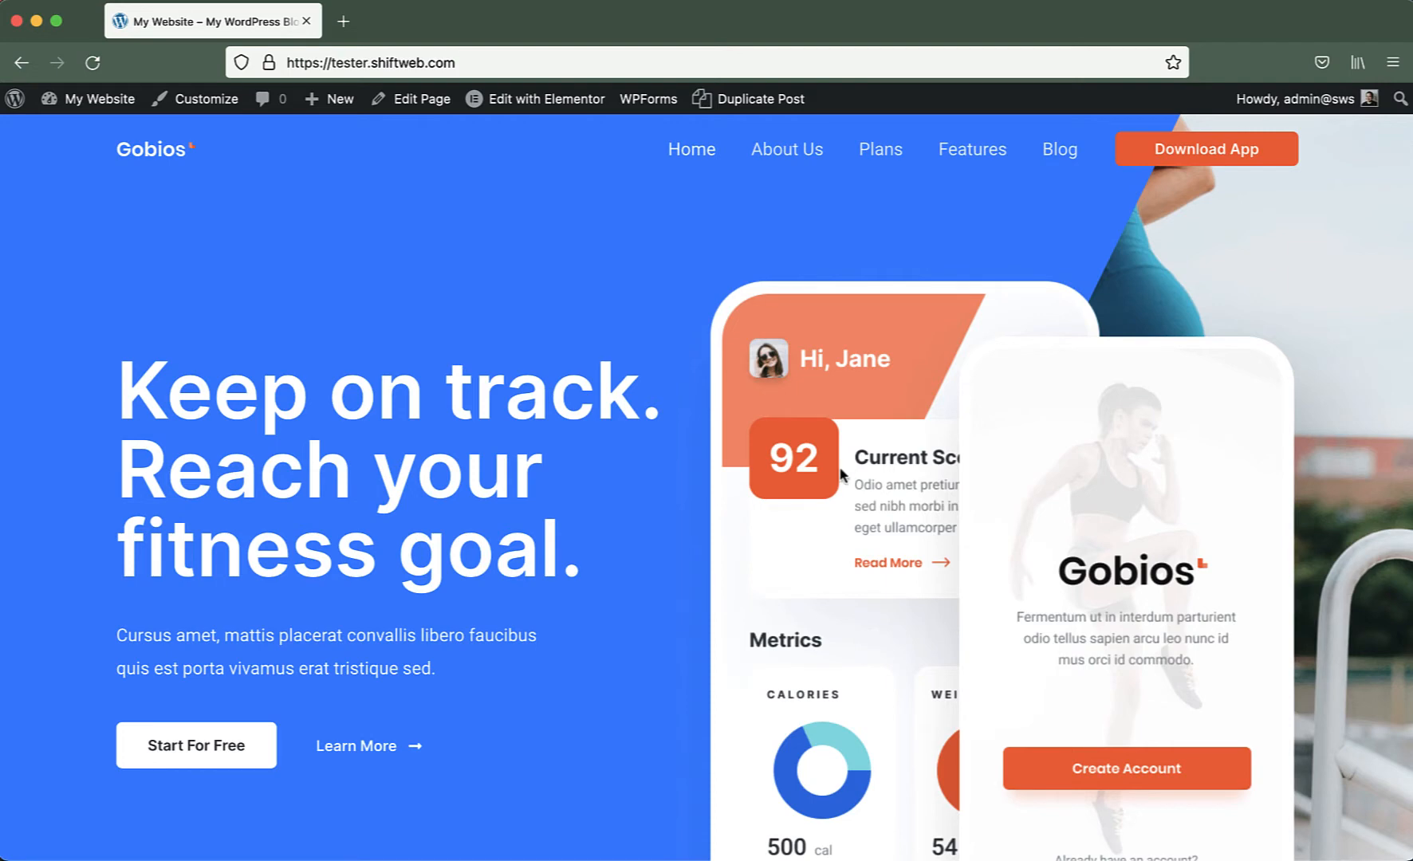
Open the website's home page in the Elementor editor in a separate browser tab and switch to it
scroll(885, 473, down, 10)
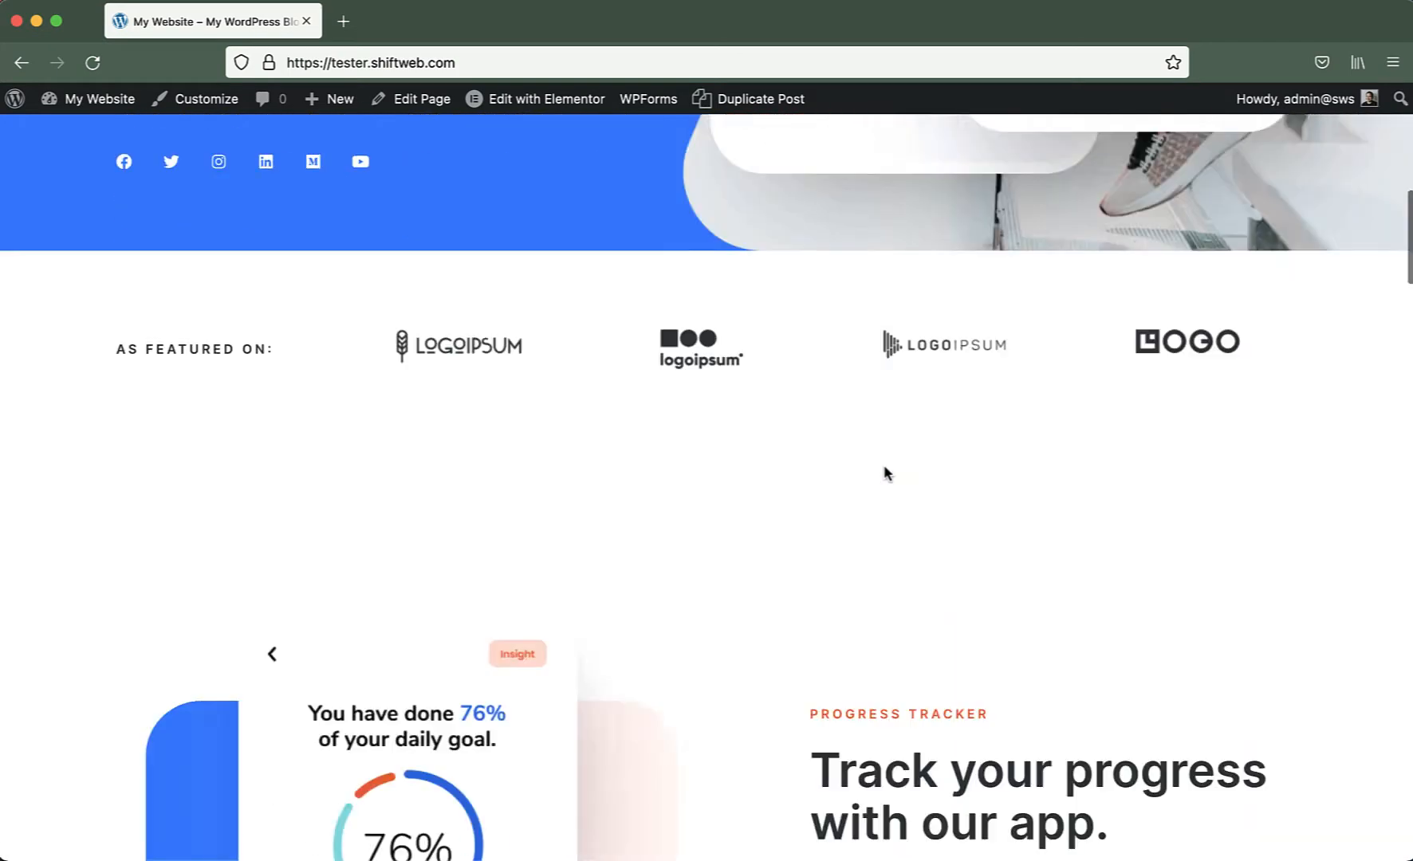
scroll(885, 473, up, 10)
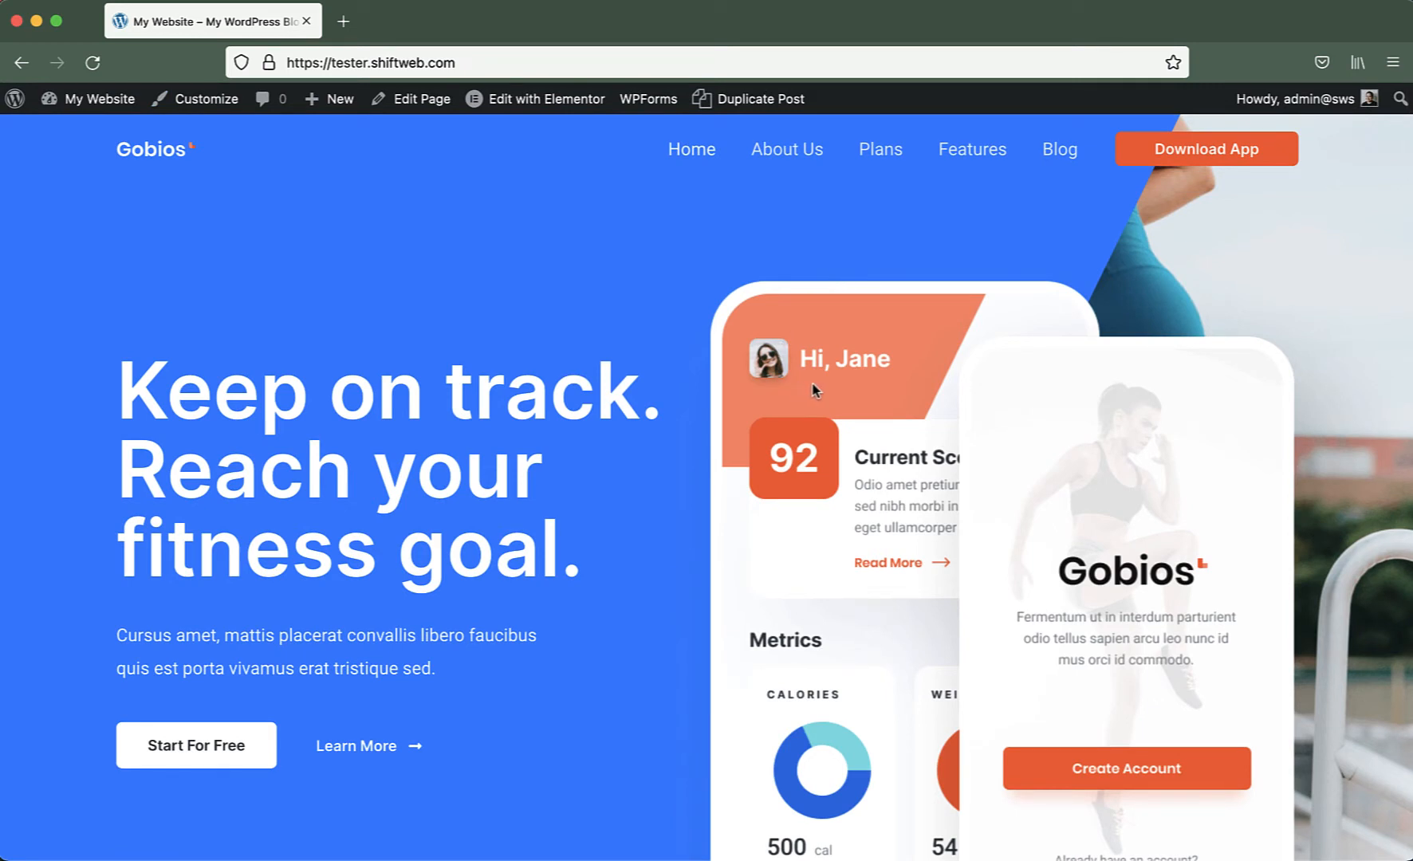
scroll(884, 587, down, 10)
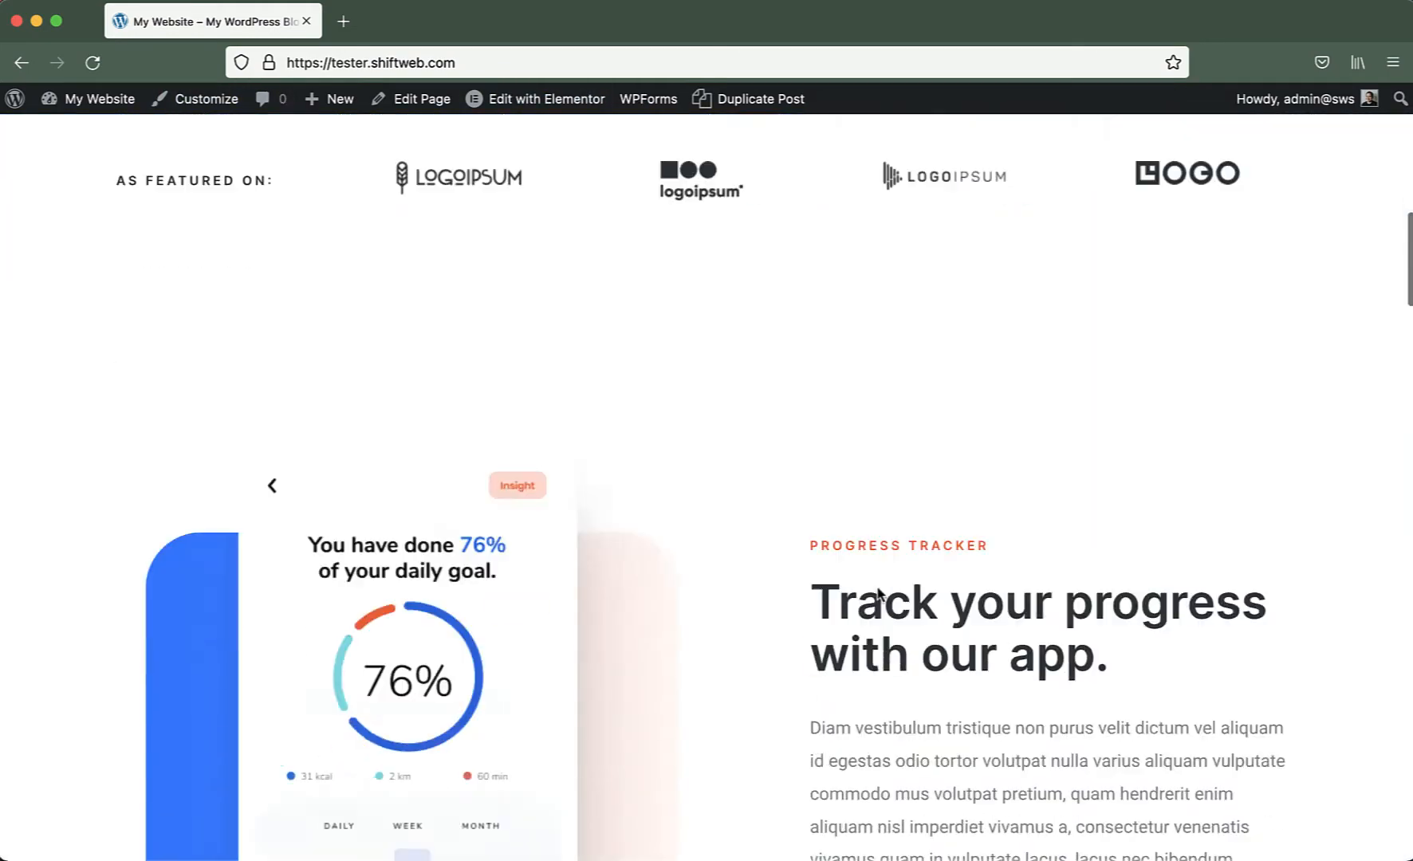
scroll(878, 592, down, 17)
scroll(877, 590, up, 20)
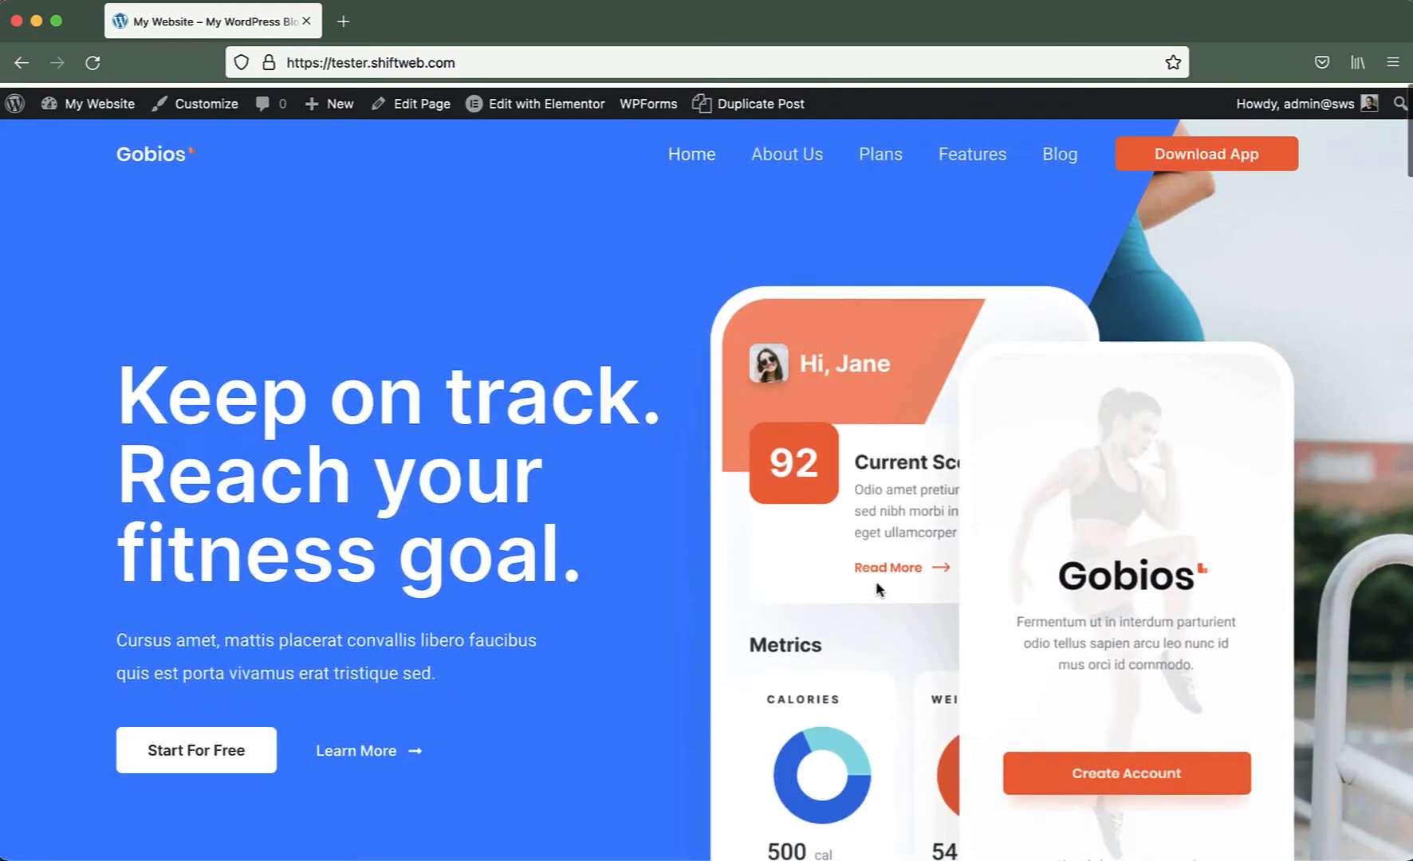
mouse_move(550, 114)
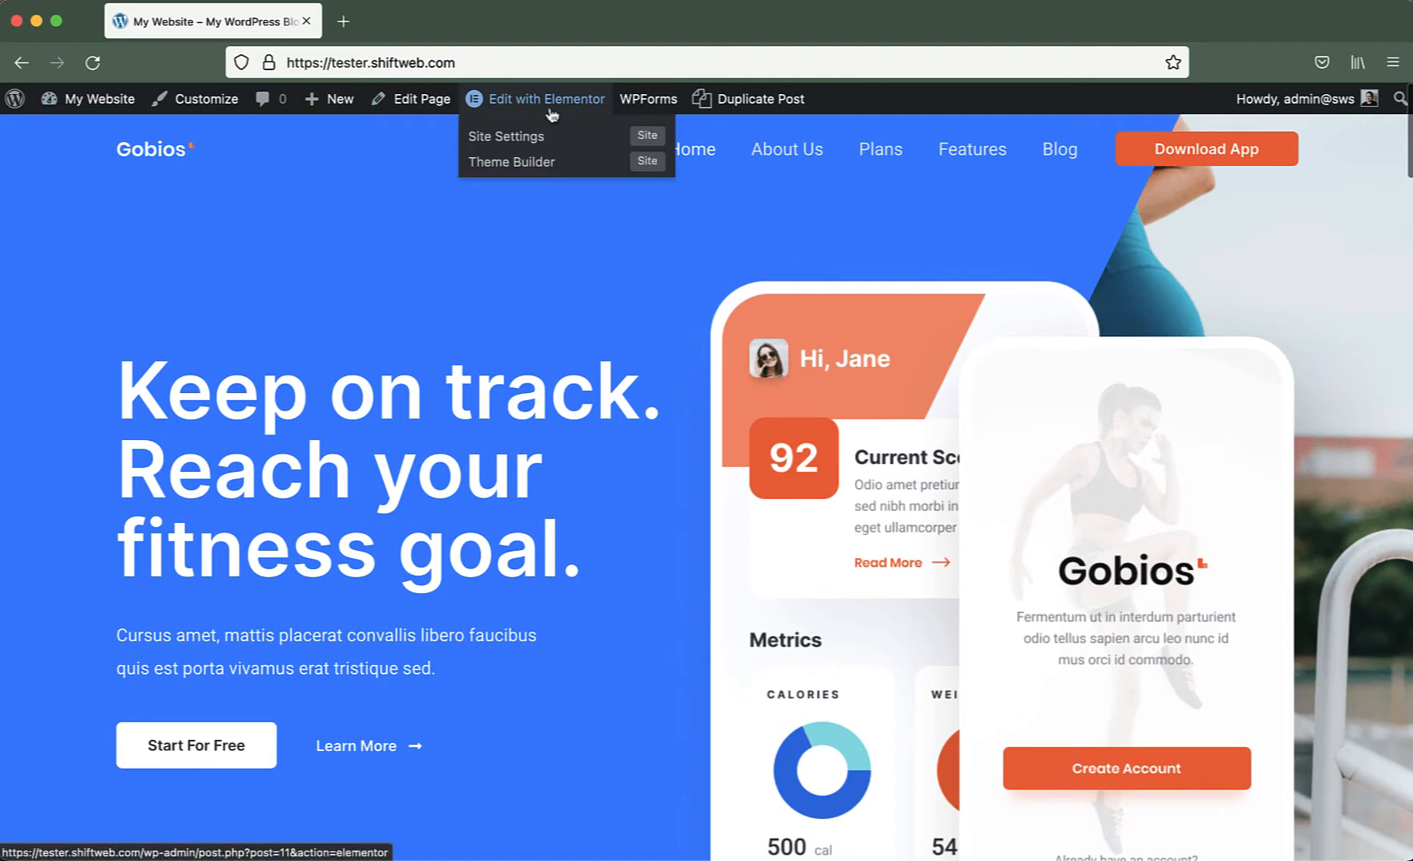
click(557, 104)
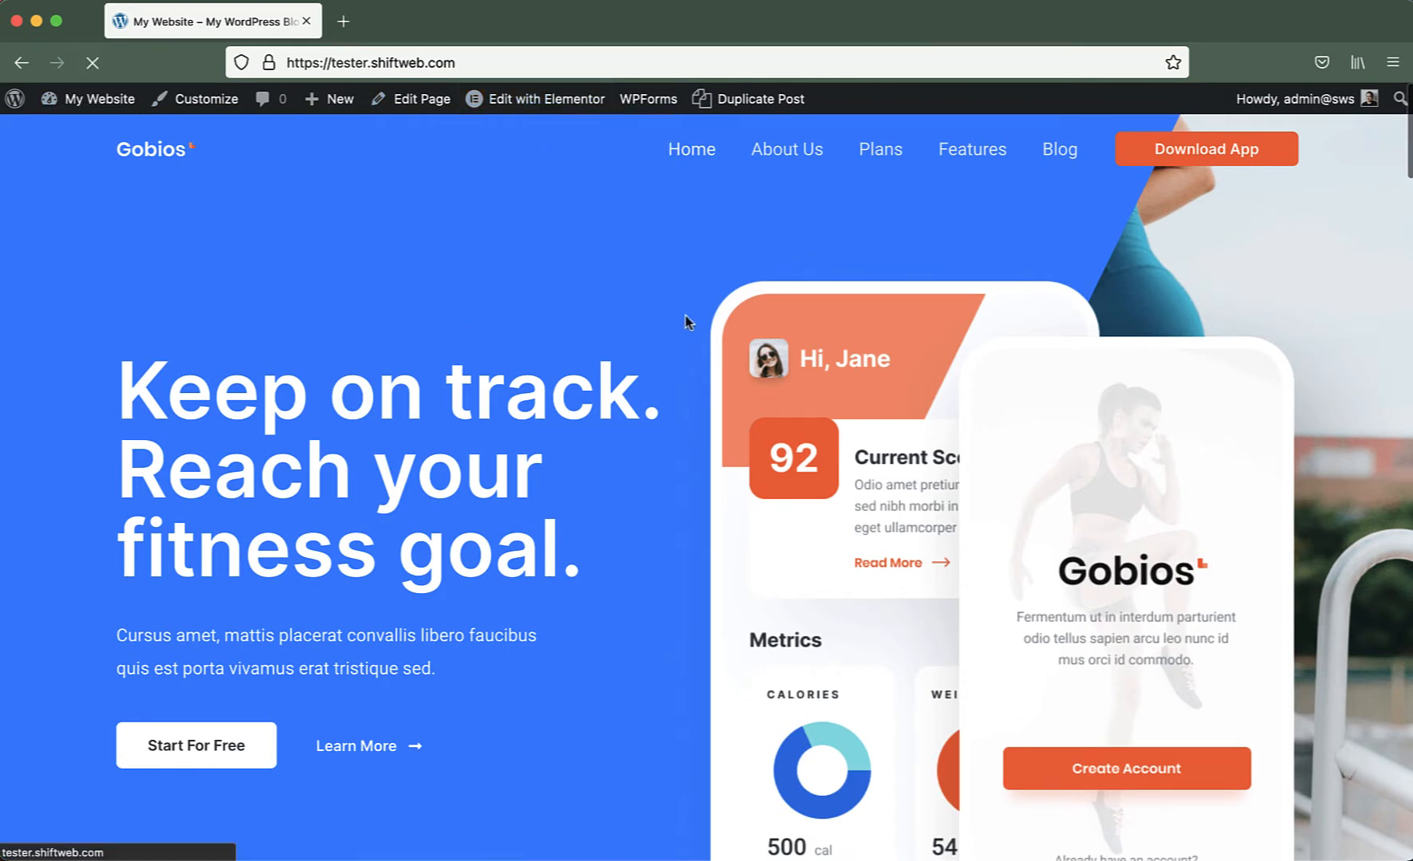
super+click(526, 108)
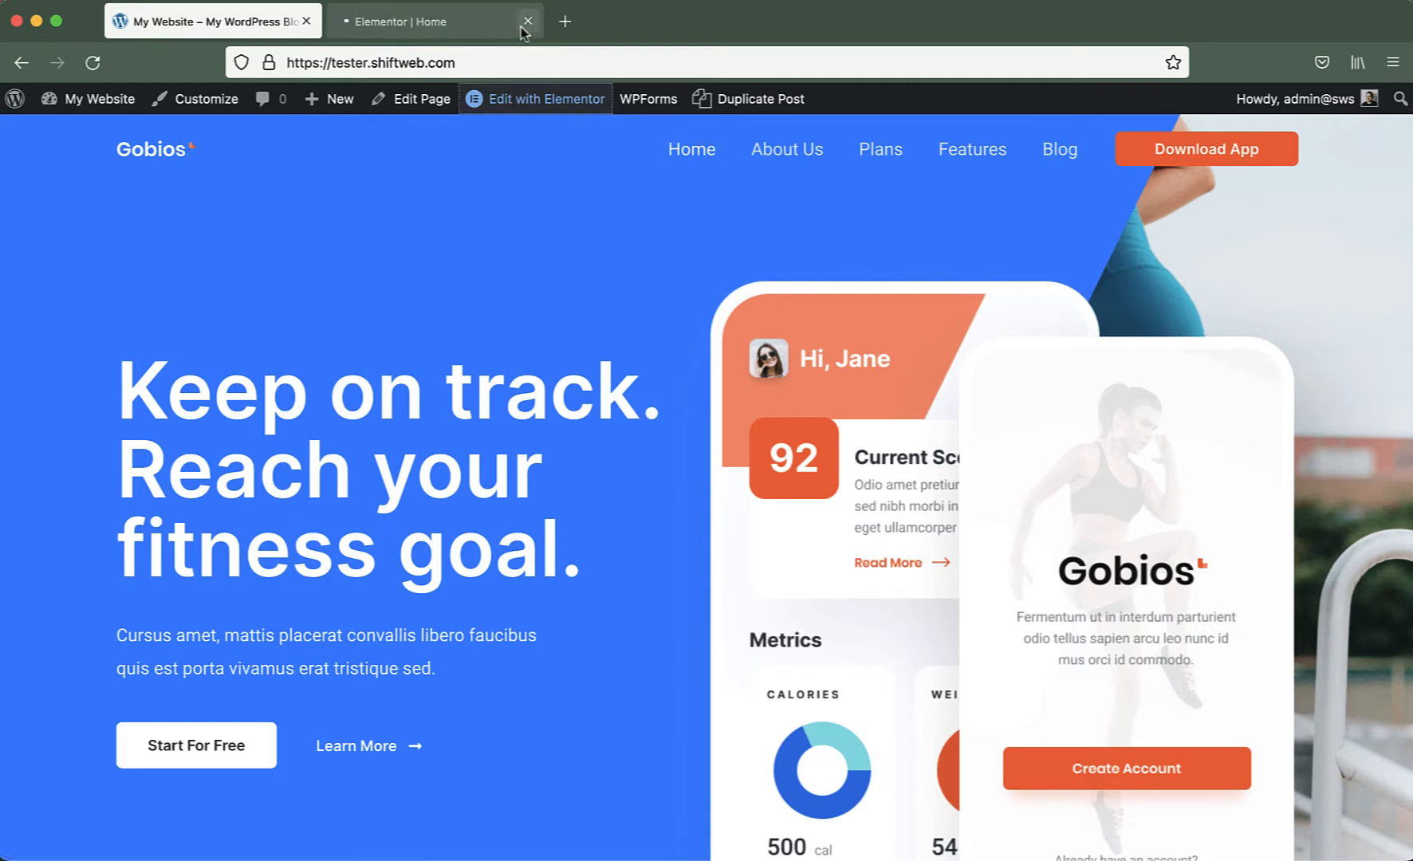
click(434, 24)
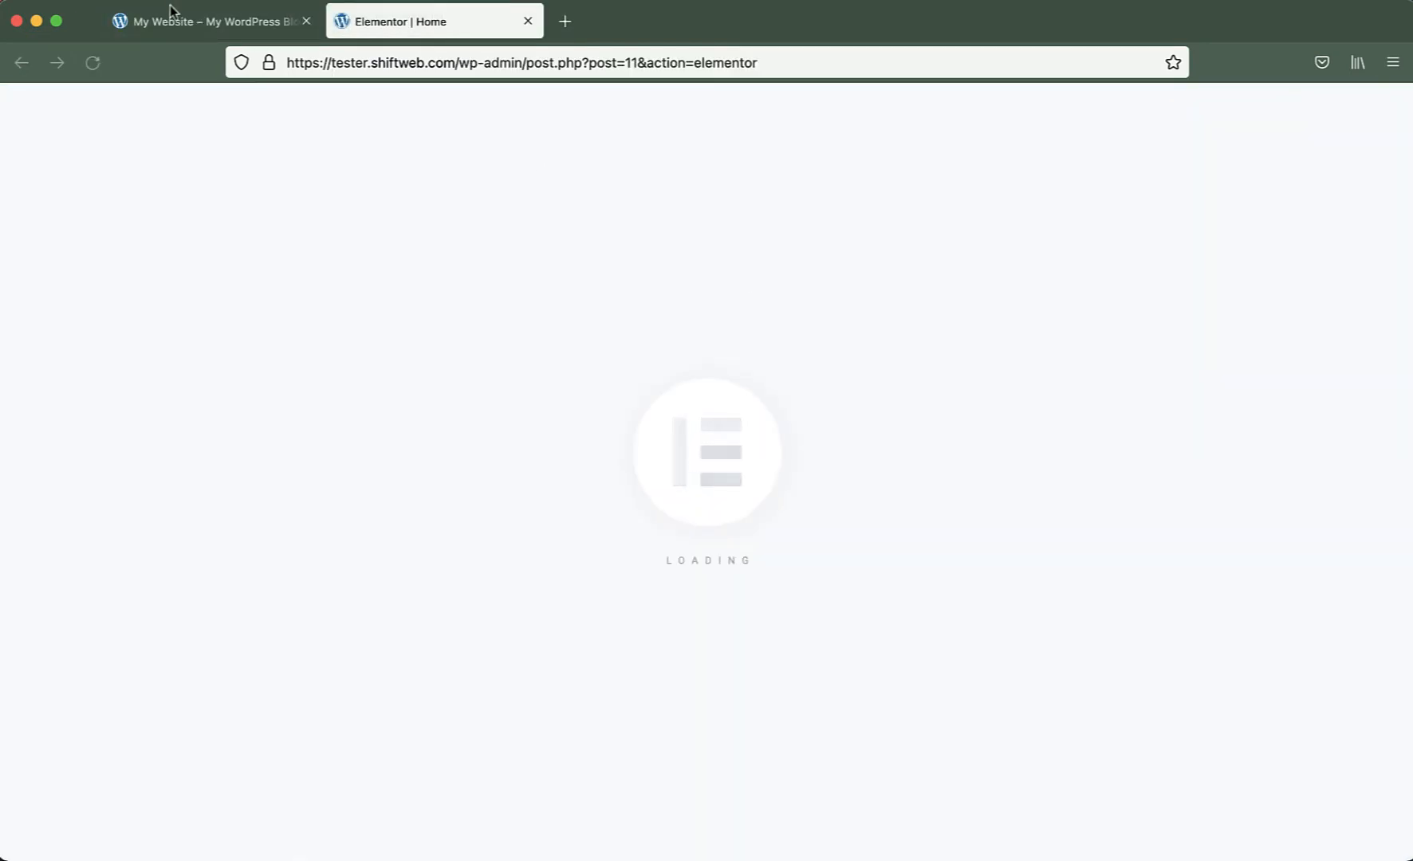
click(207, 24)
click(404, 23)
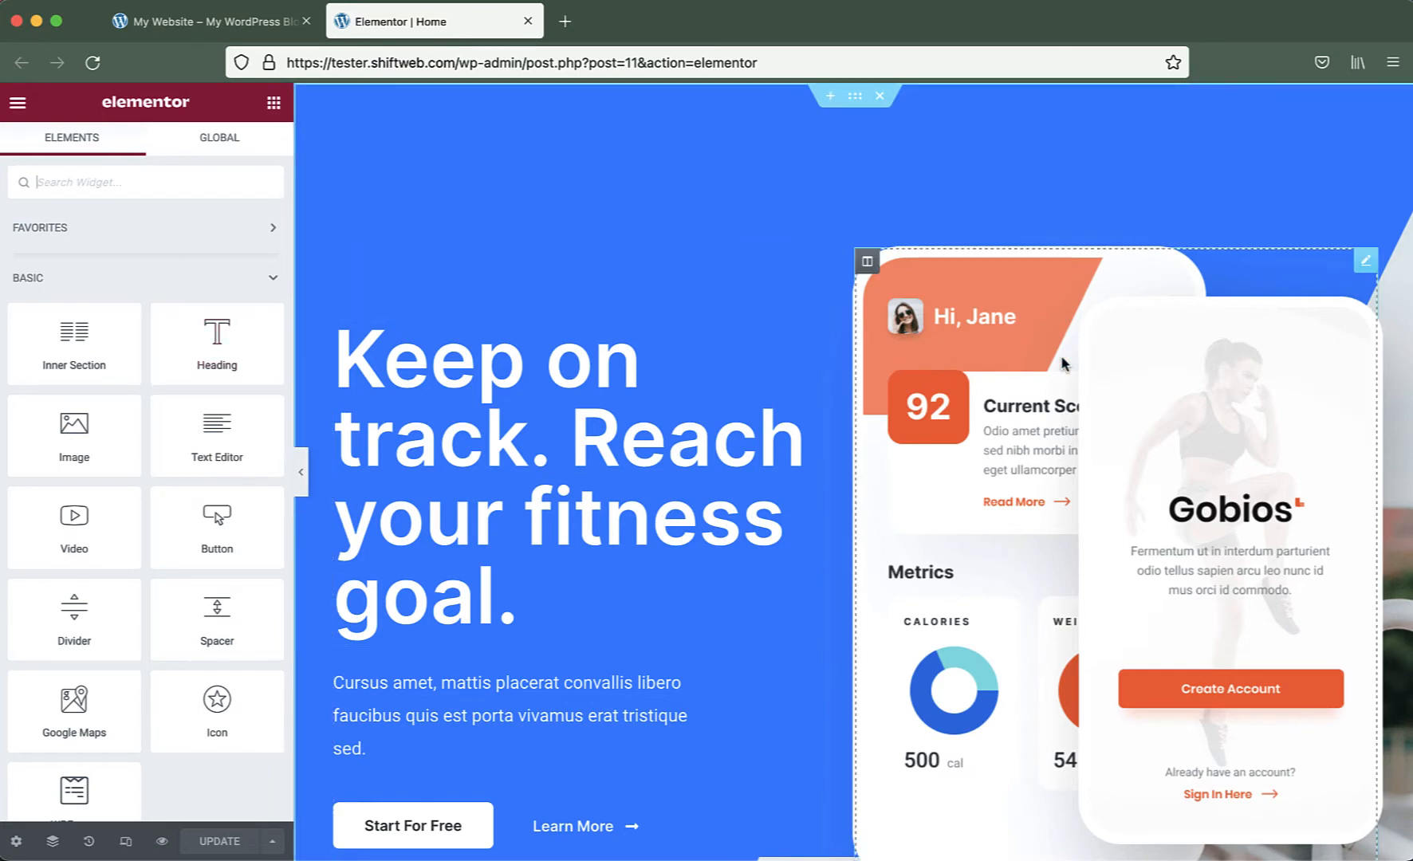
Select the phone mockup image in the hero section to show its image settings
scroll(1035, 345, down, 7)
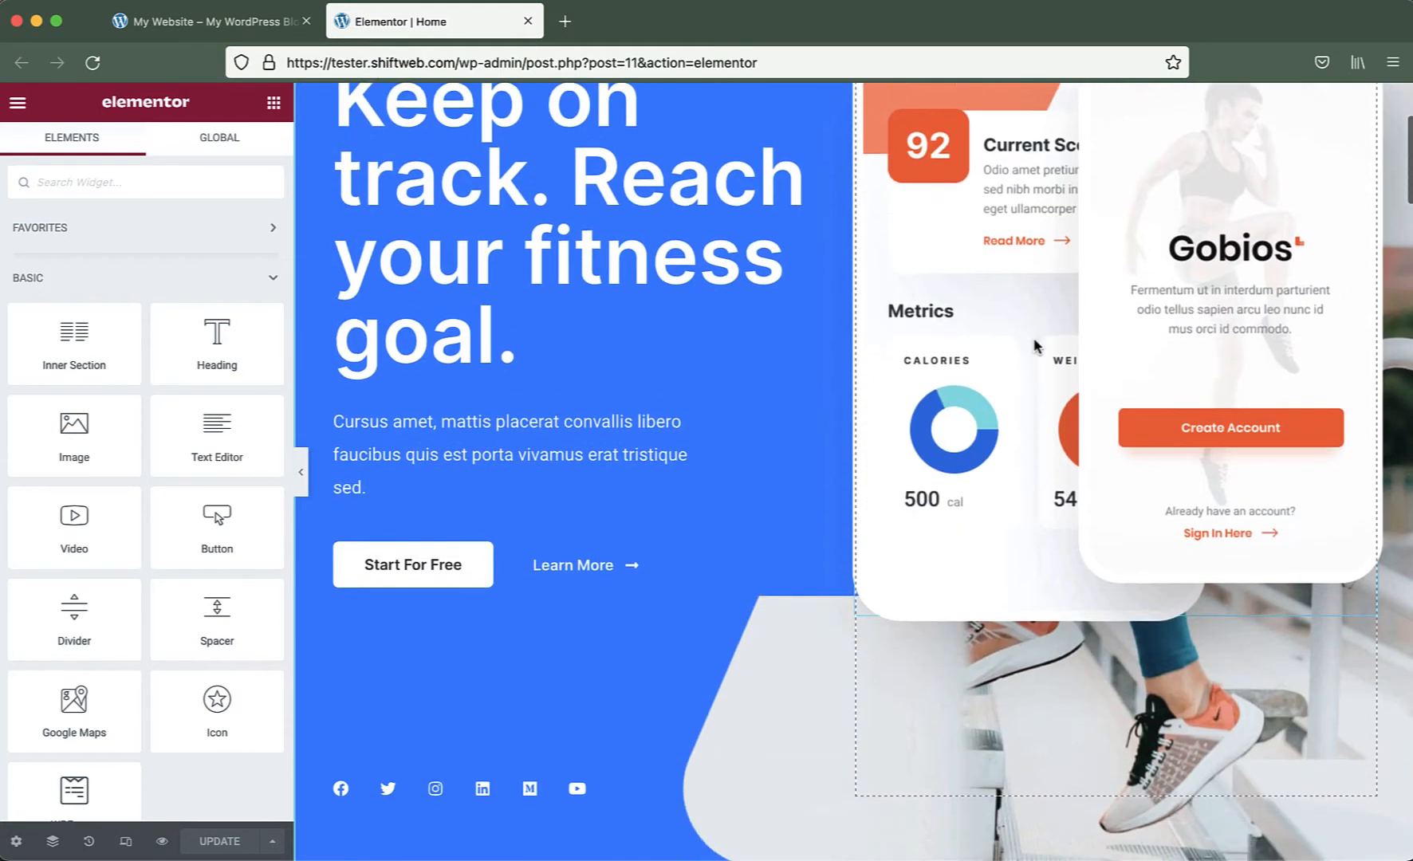
scroll(1035, 346, up, 7)
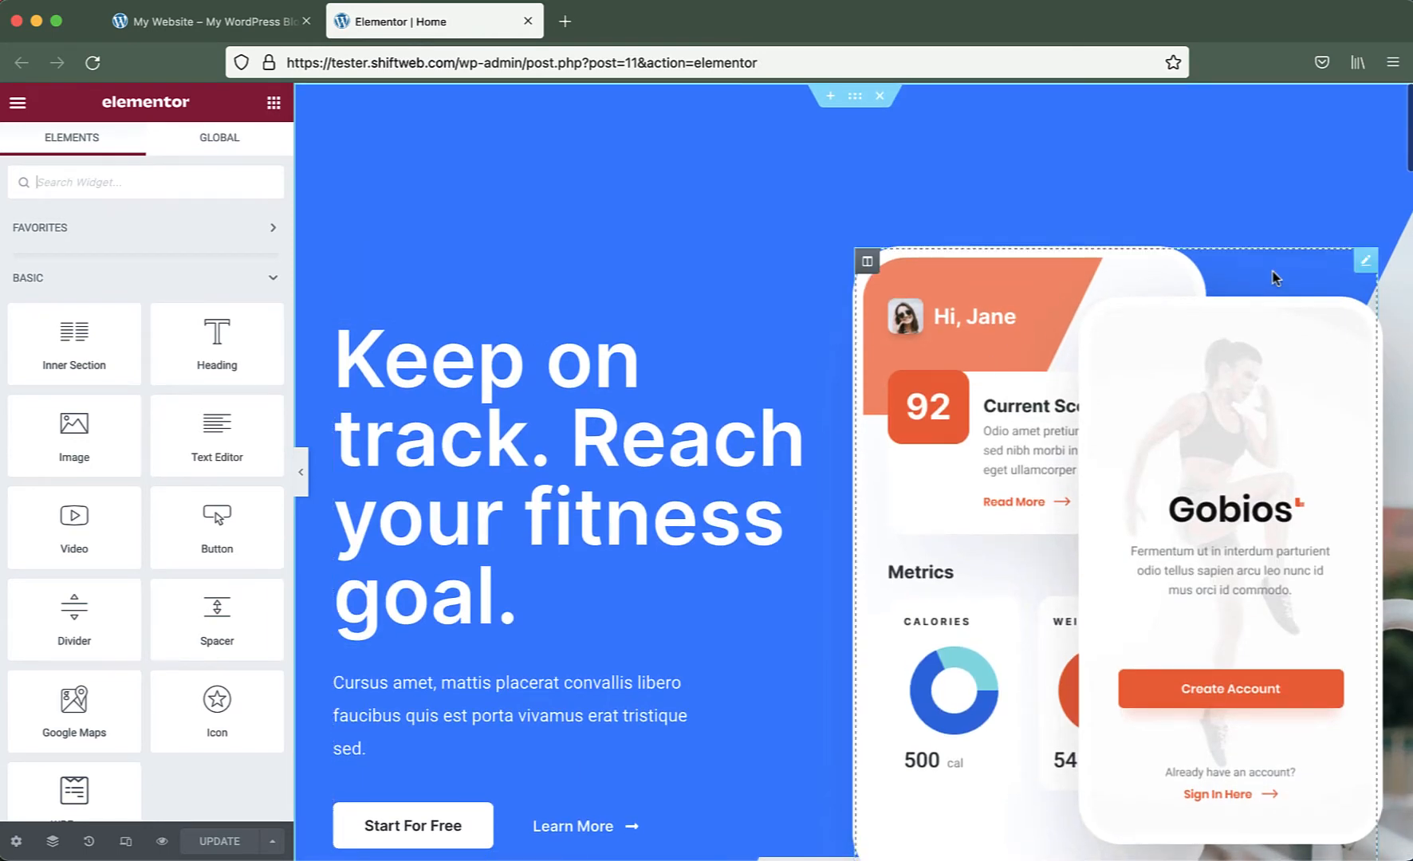
click(646, 303)
click(1071, 348)
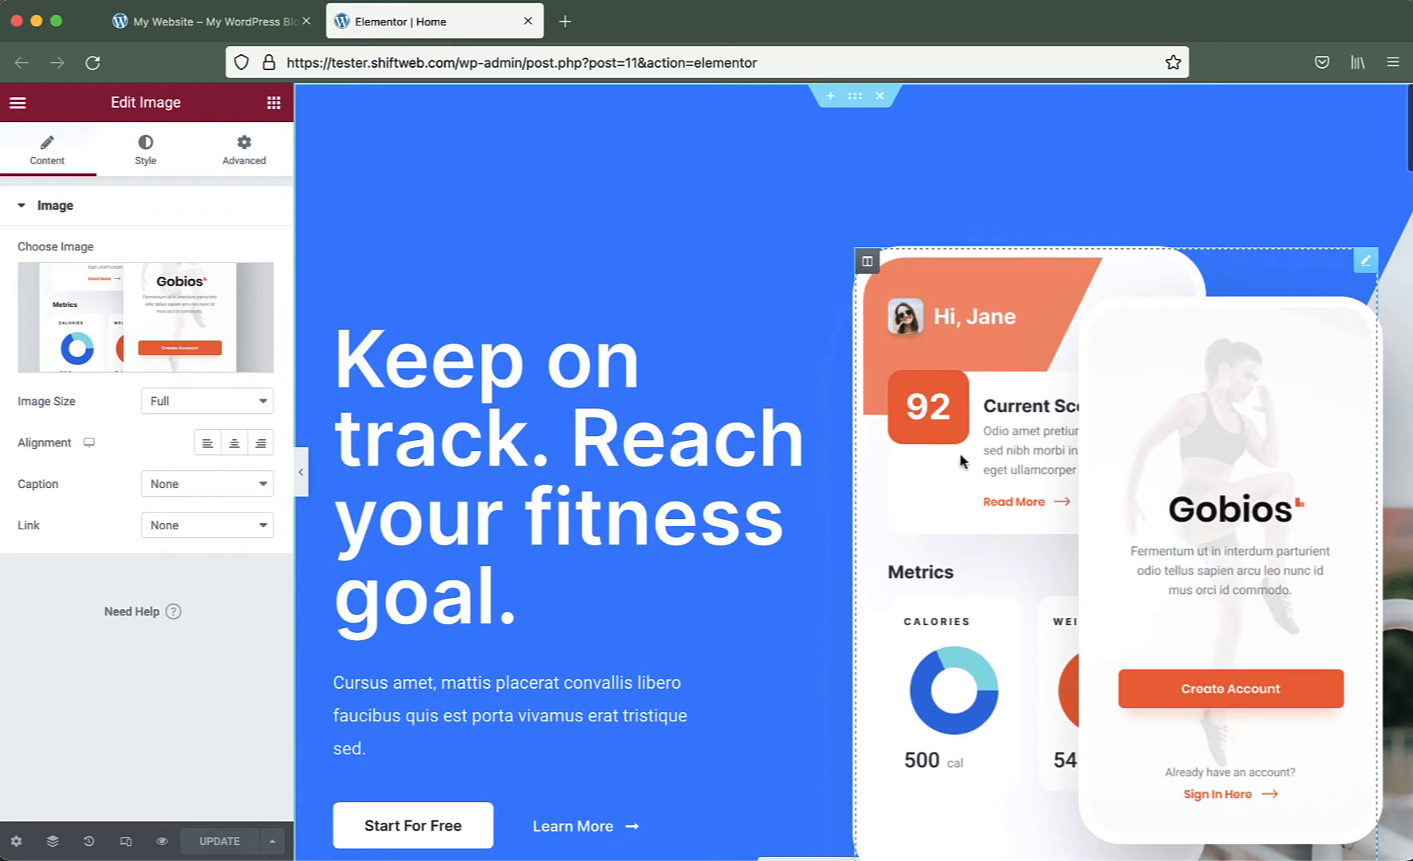
mouse_move(221, 322)
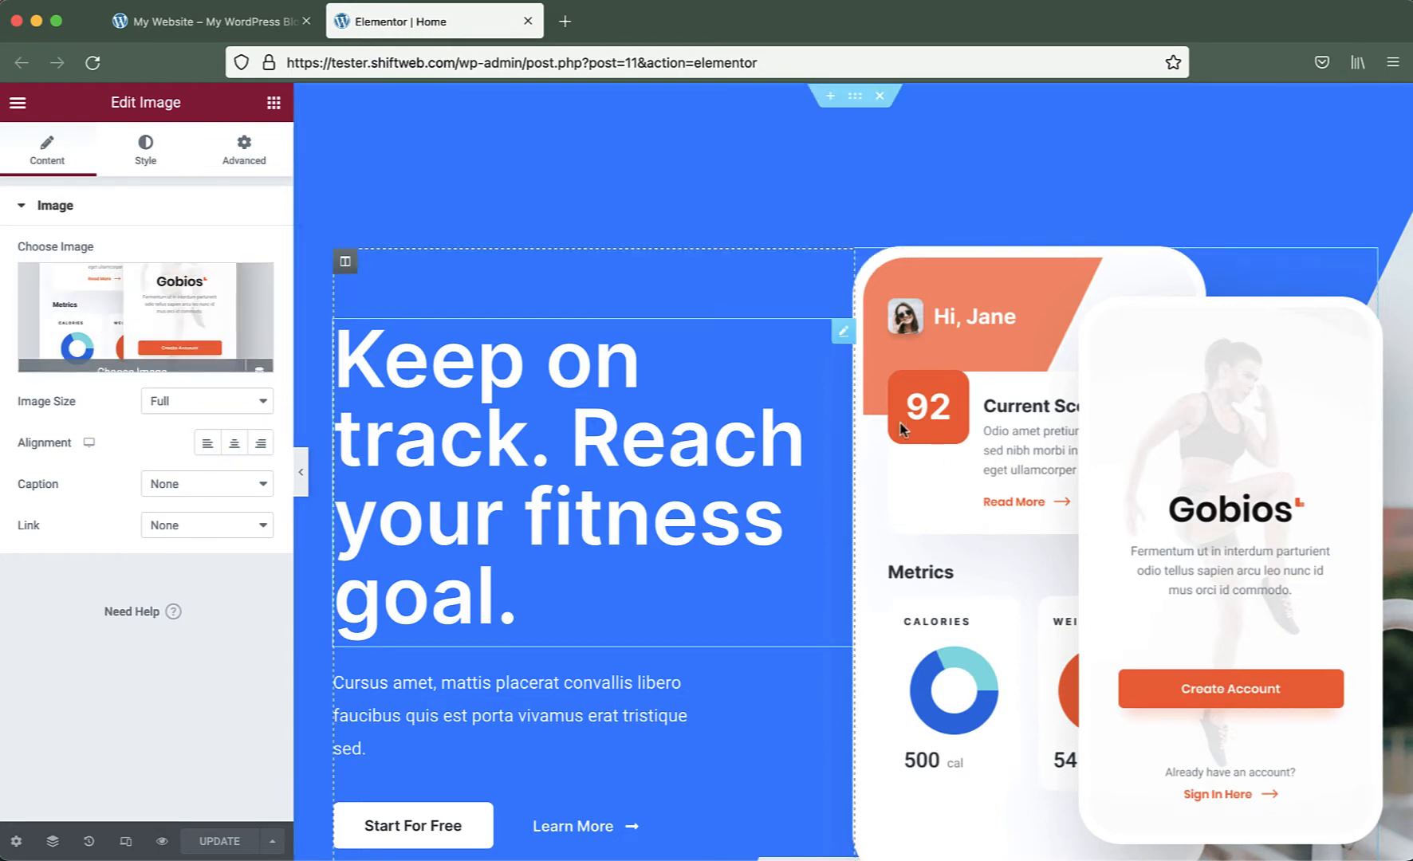
scroll(1039, 250, down, 3)
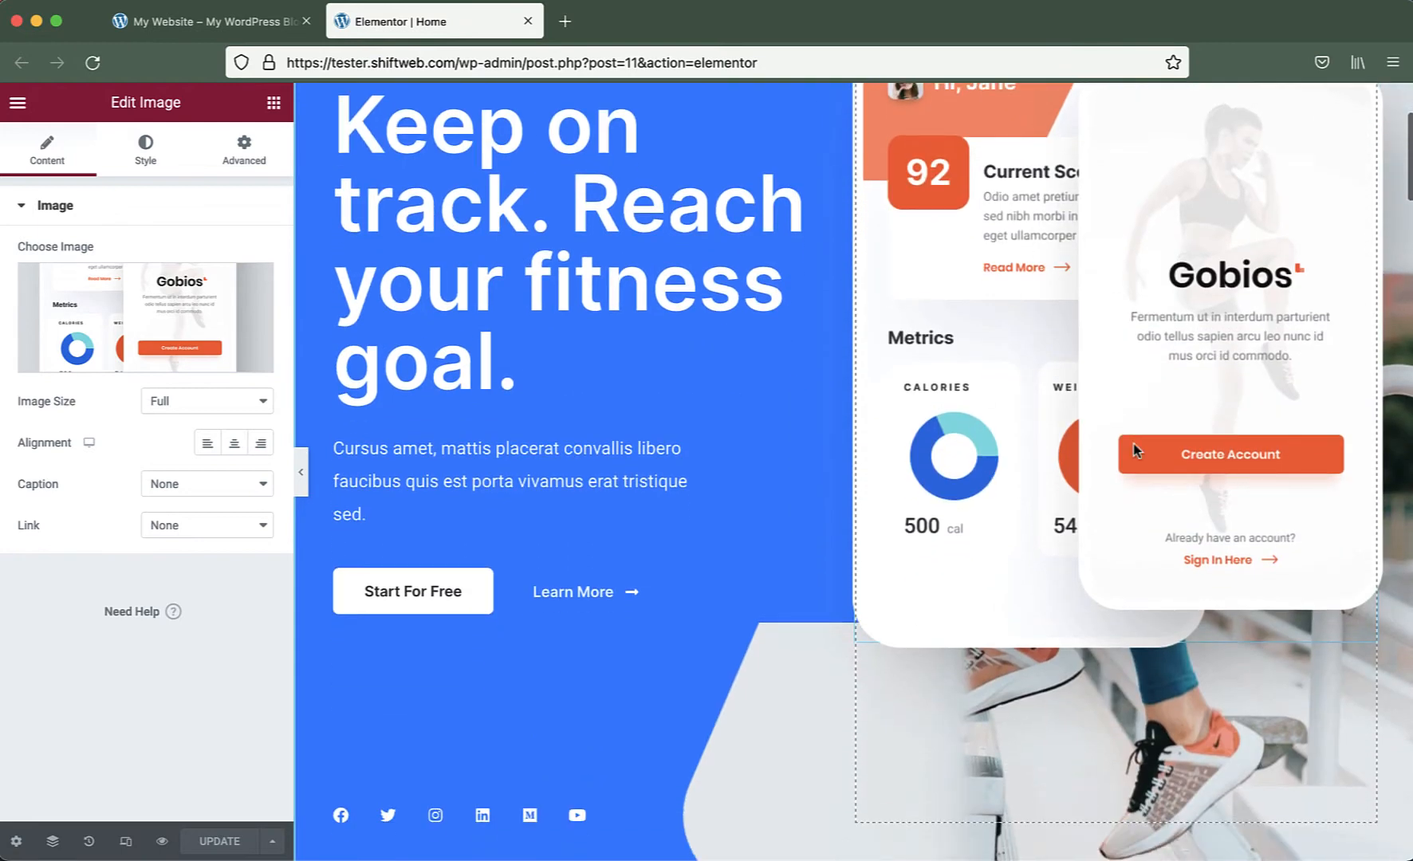
scroll(1133, 444, up, 3)
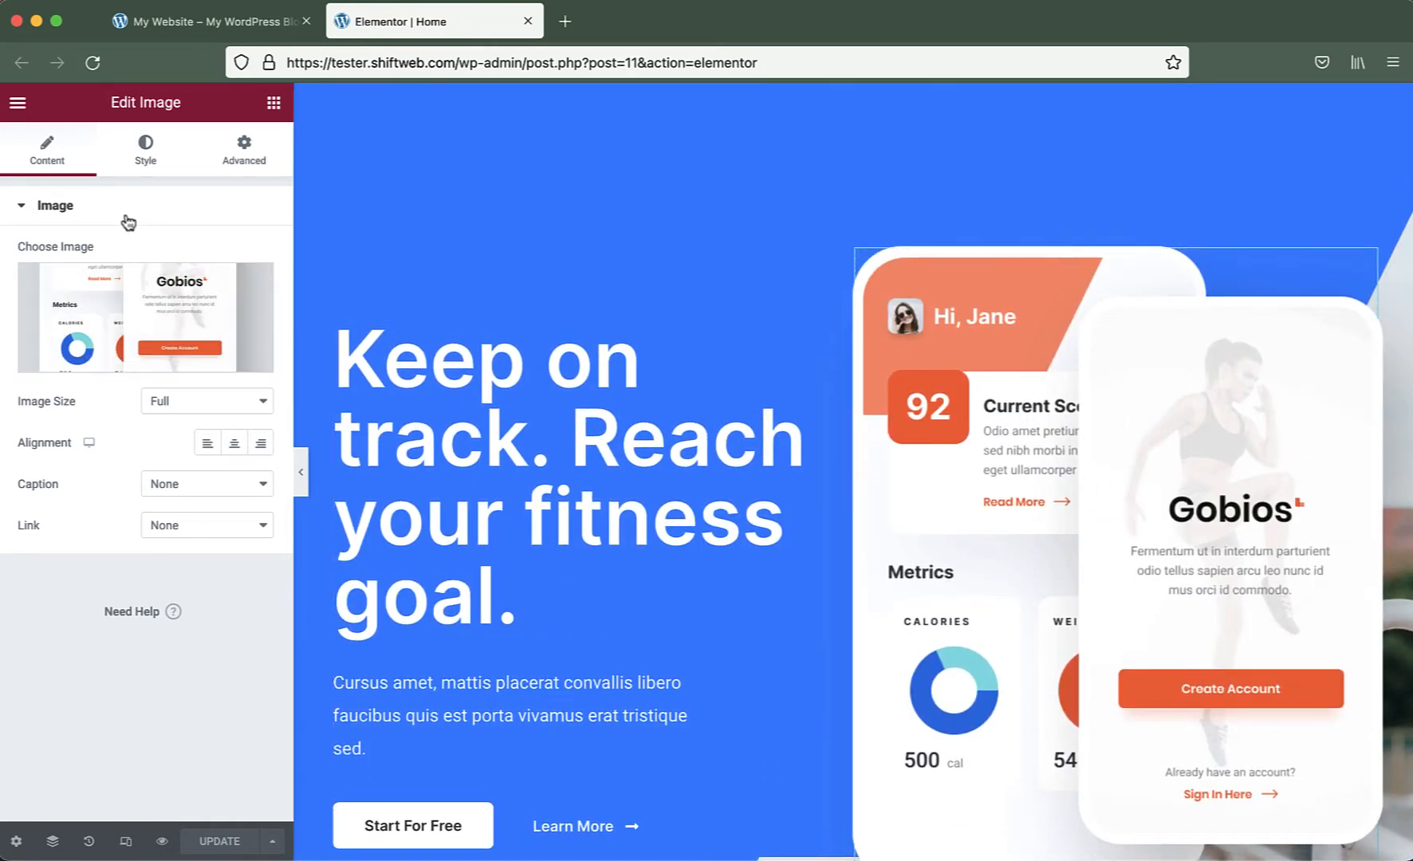
mouse_move(80, 308)
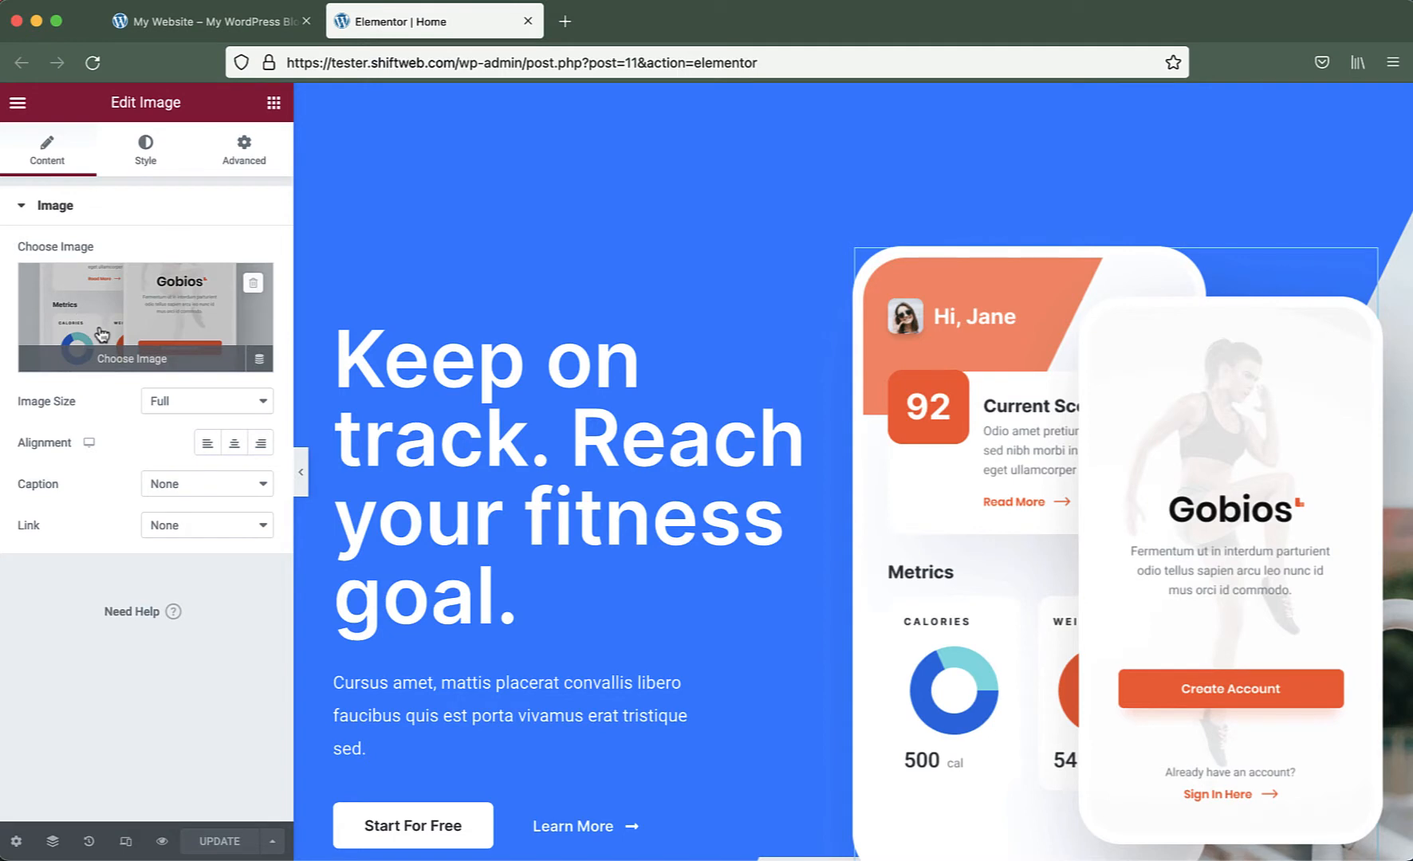
Review the file upload and media library options for the hero image, check the seated yoga photo's details, and close without inserting
click(130, 359)
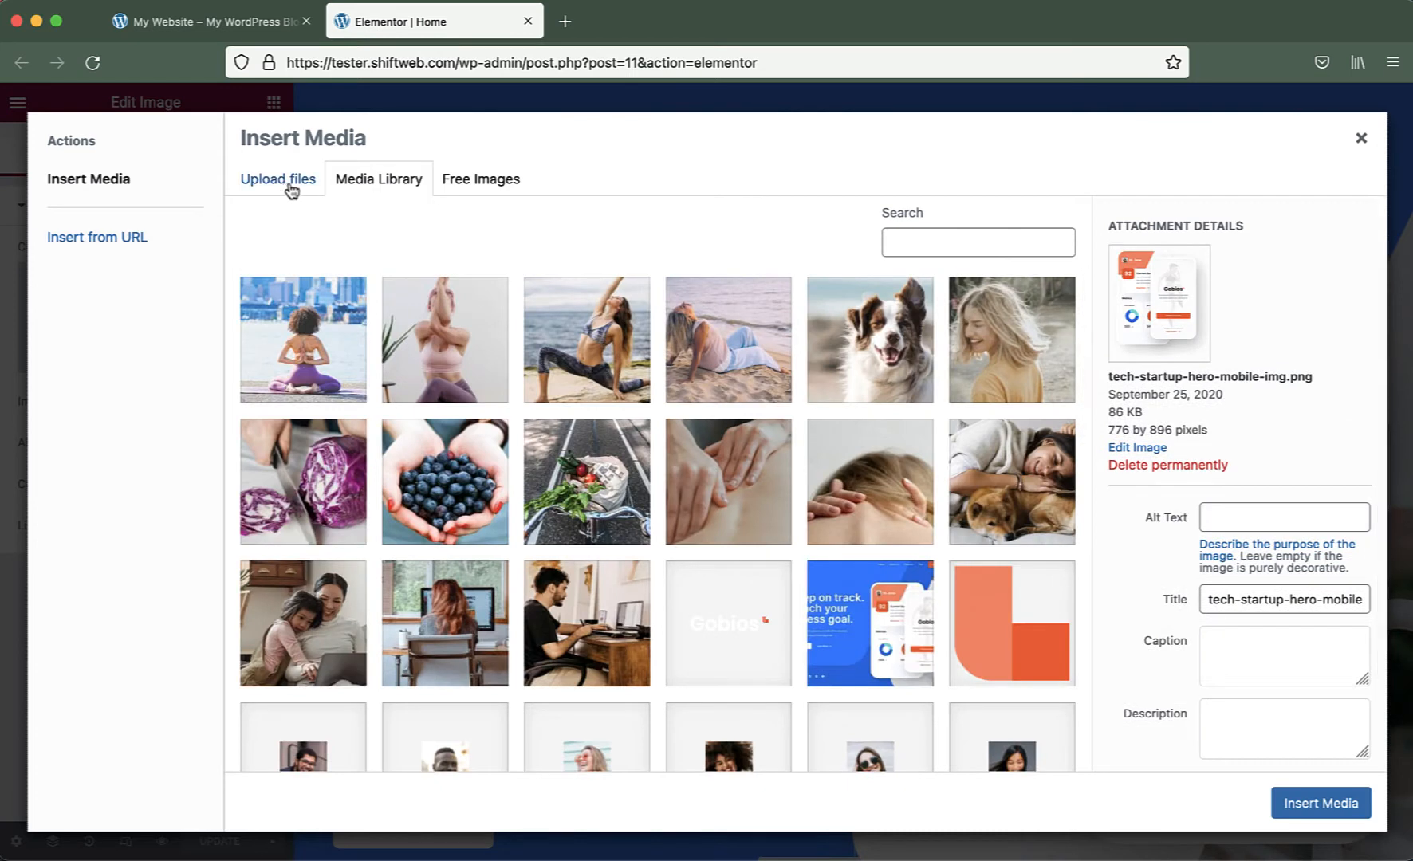
click(292, 188)
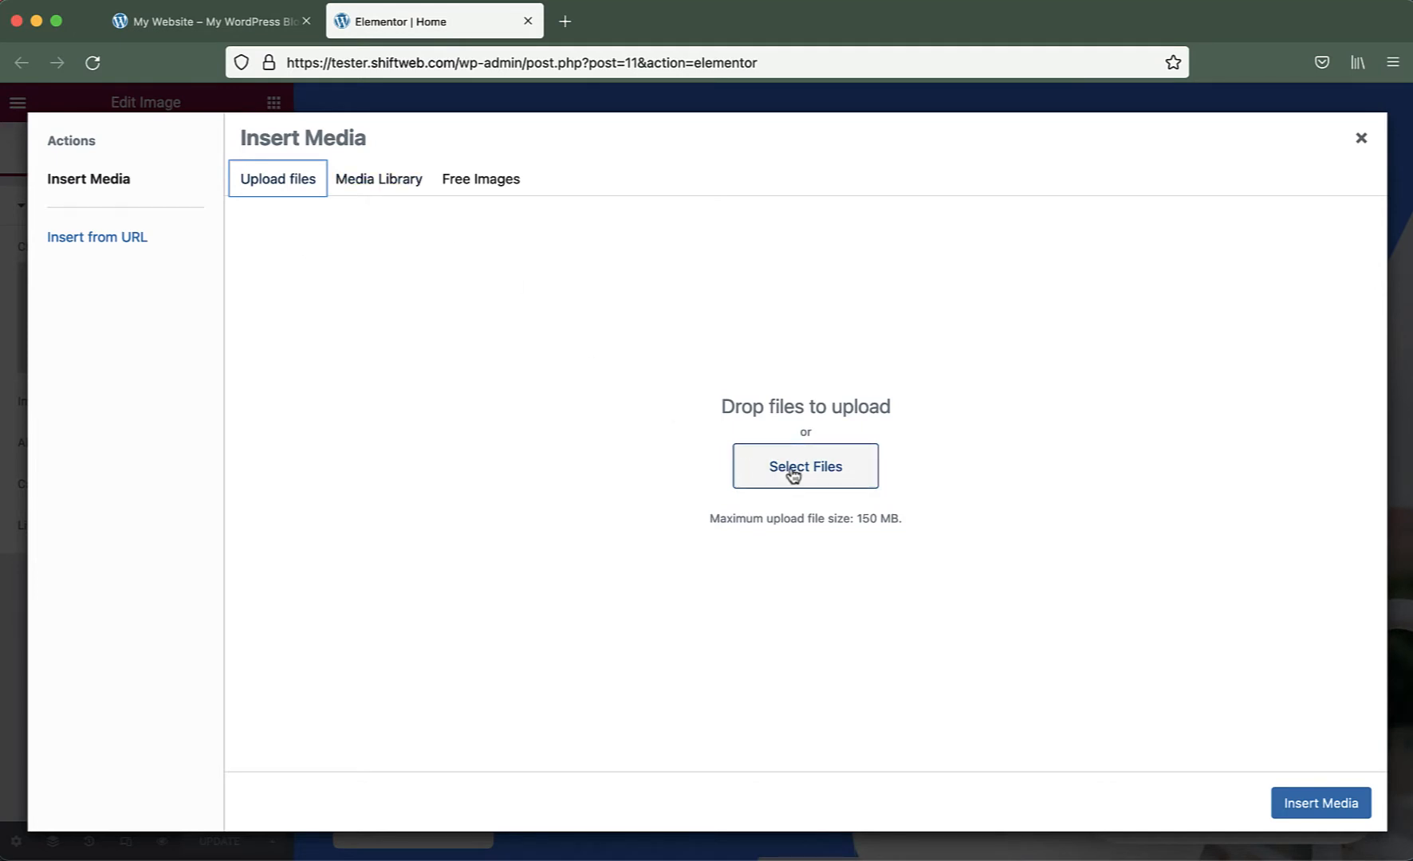
click(348, 190)
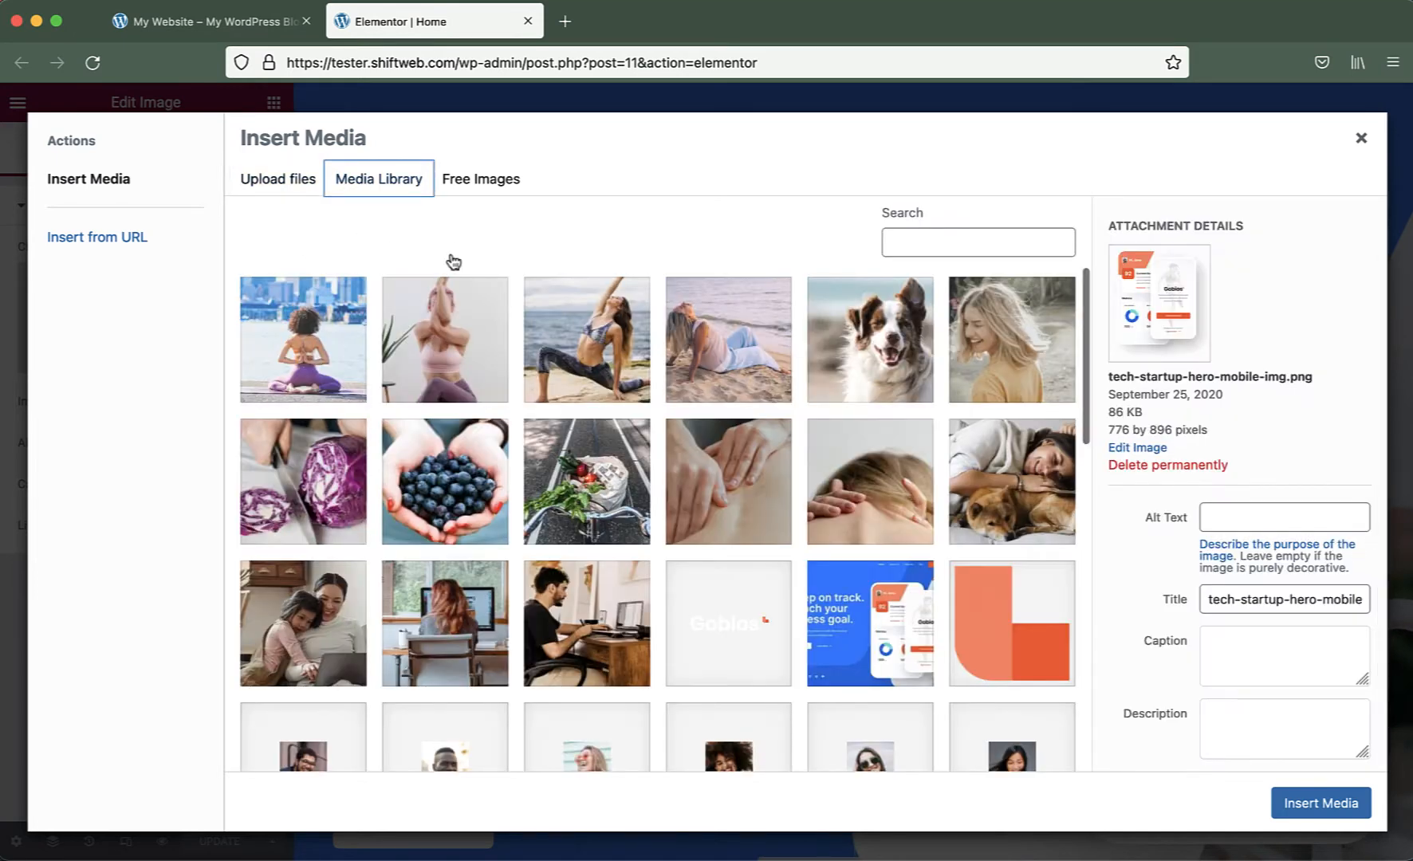
click(309, 334)
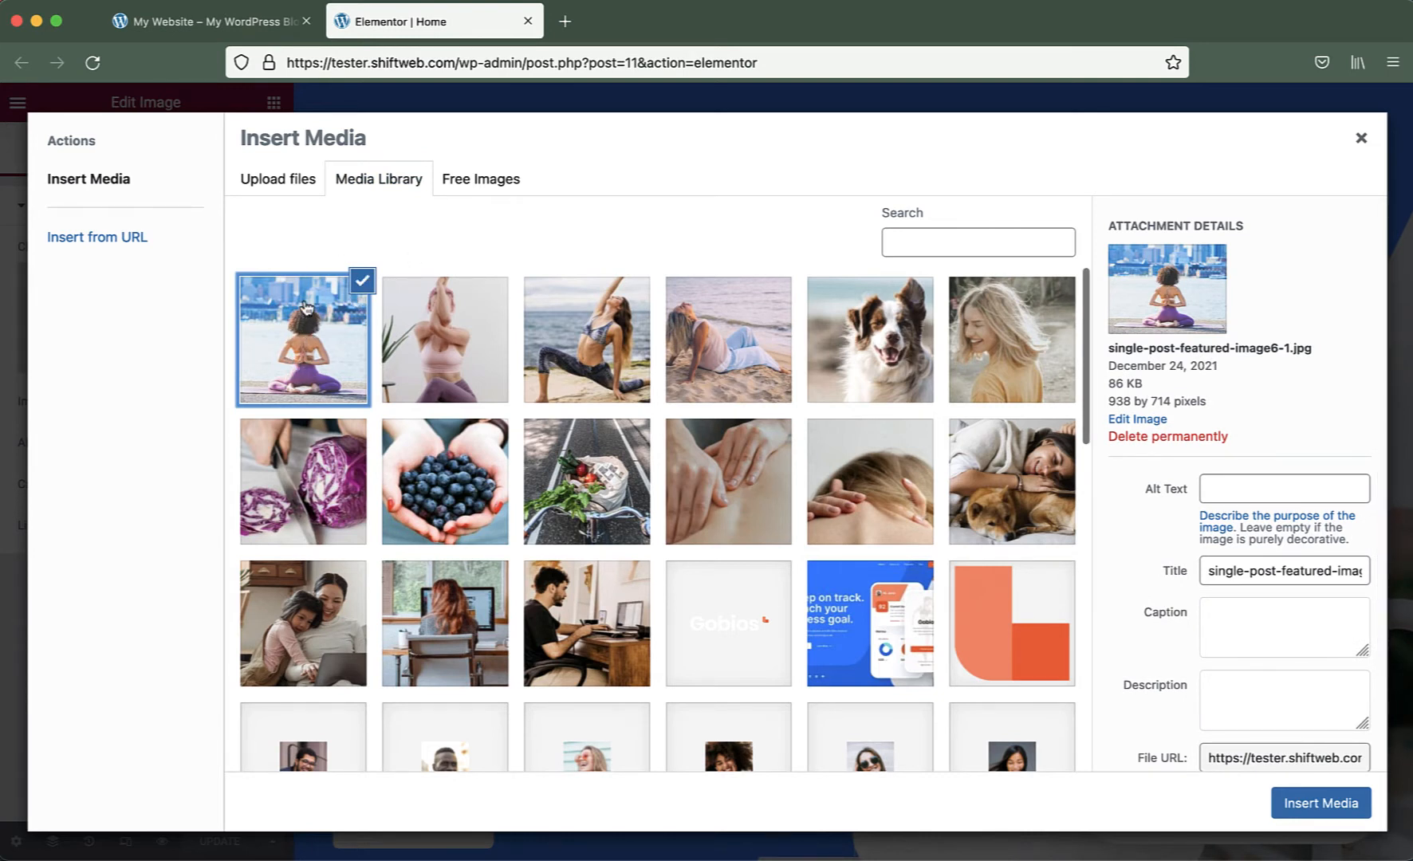
scroll(1189, 558, down, 2)
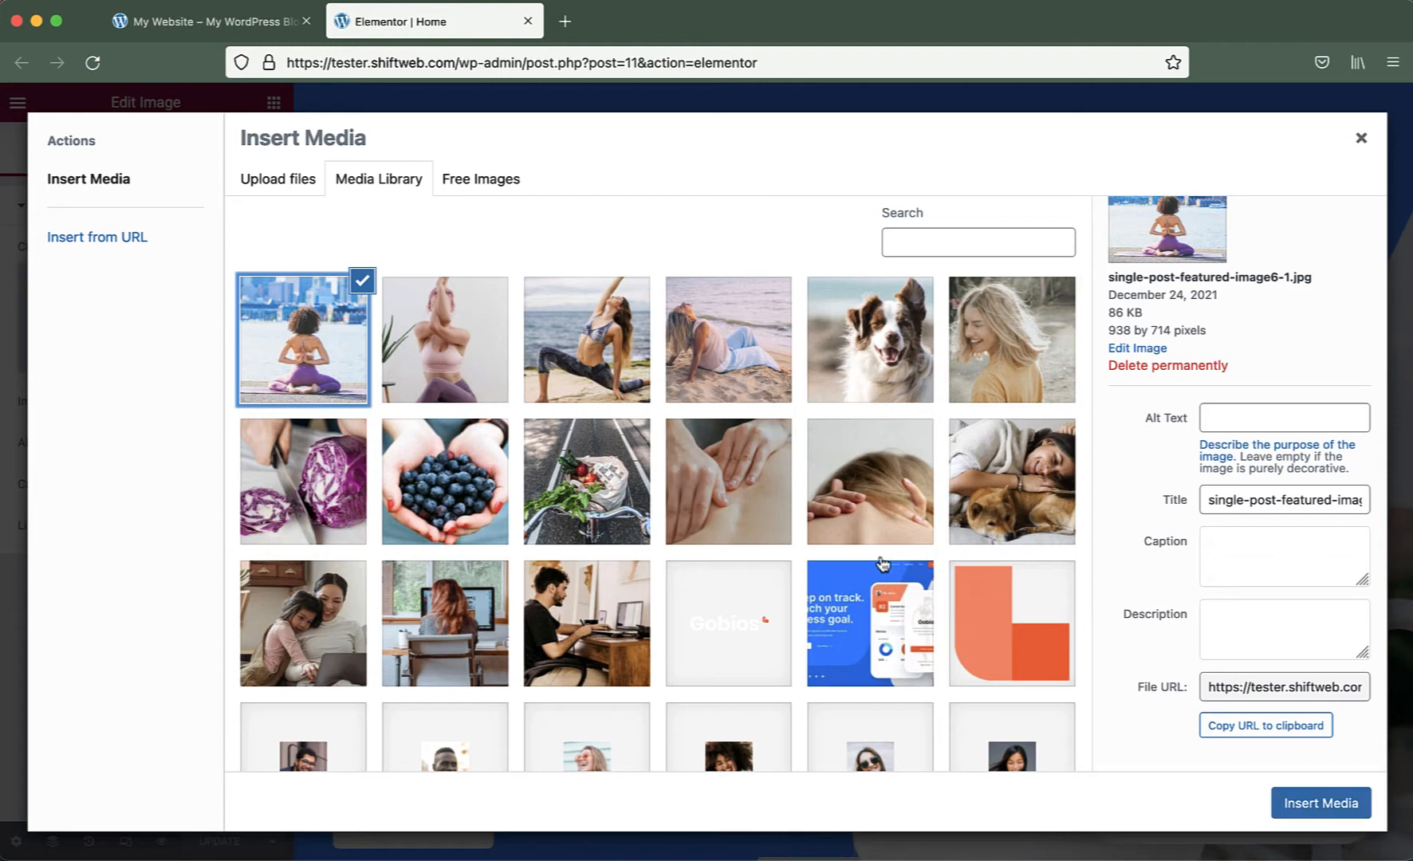
click(1362, 138)
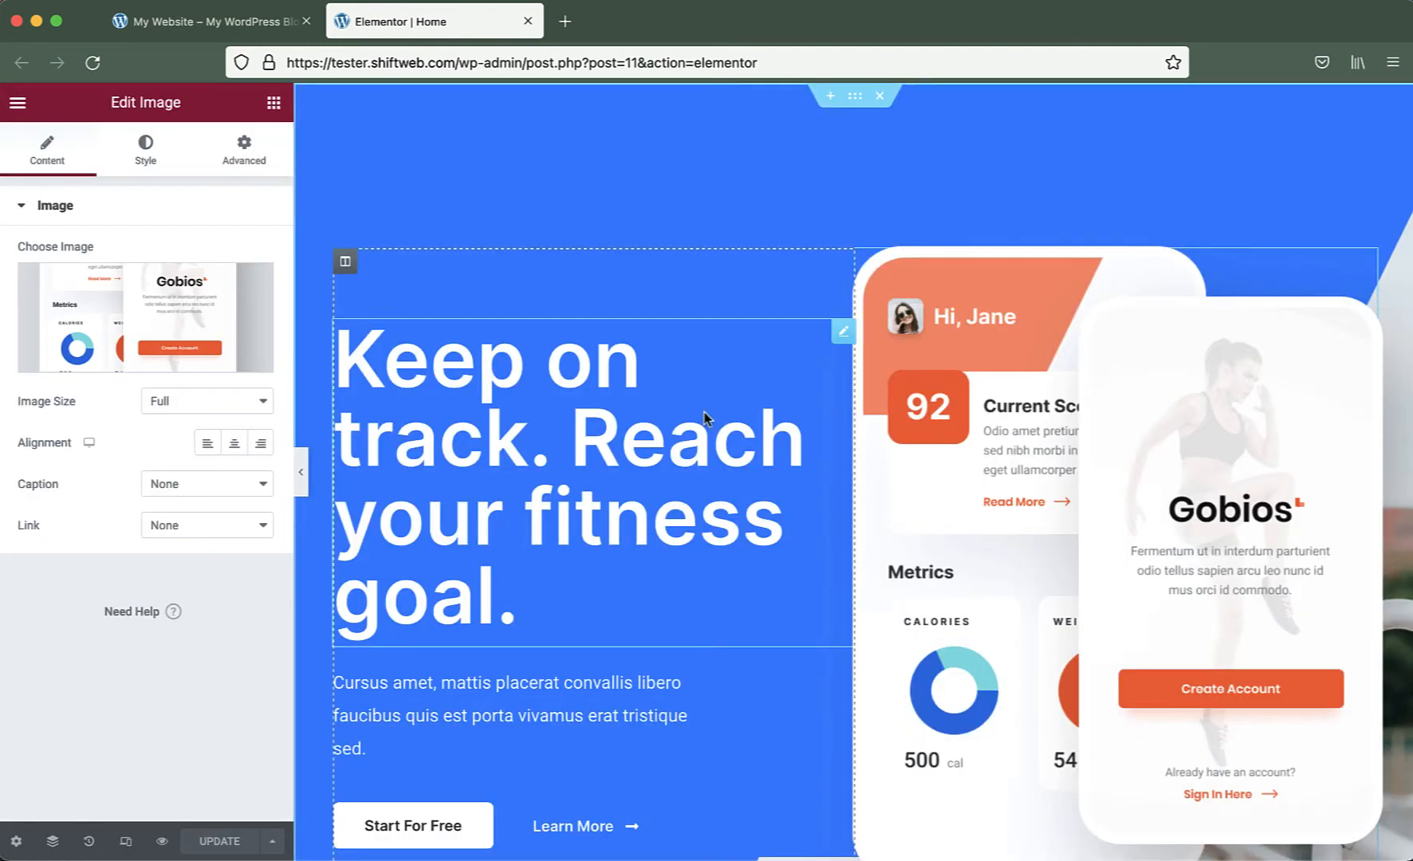
Examine the home page's sections and images, focusing on the fitness community section and its background photo
scroll(1099, 456, down, 3)
scroll(1170, 437, down, 15)
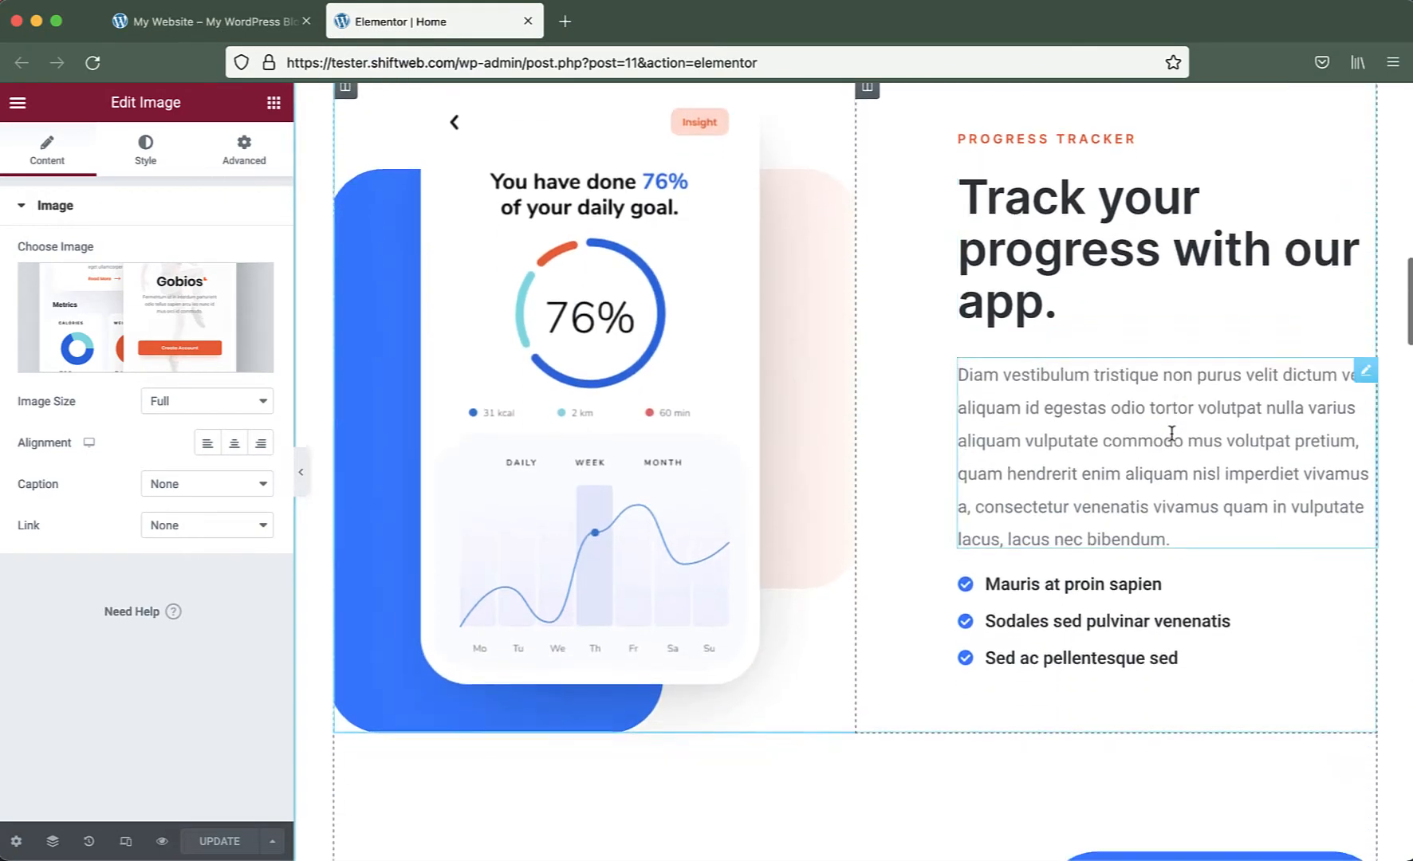
scroll(1172, 433, down, 2)
scroll(1173, 439, up, 15)
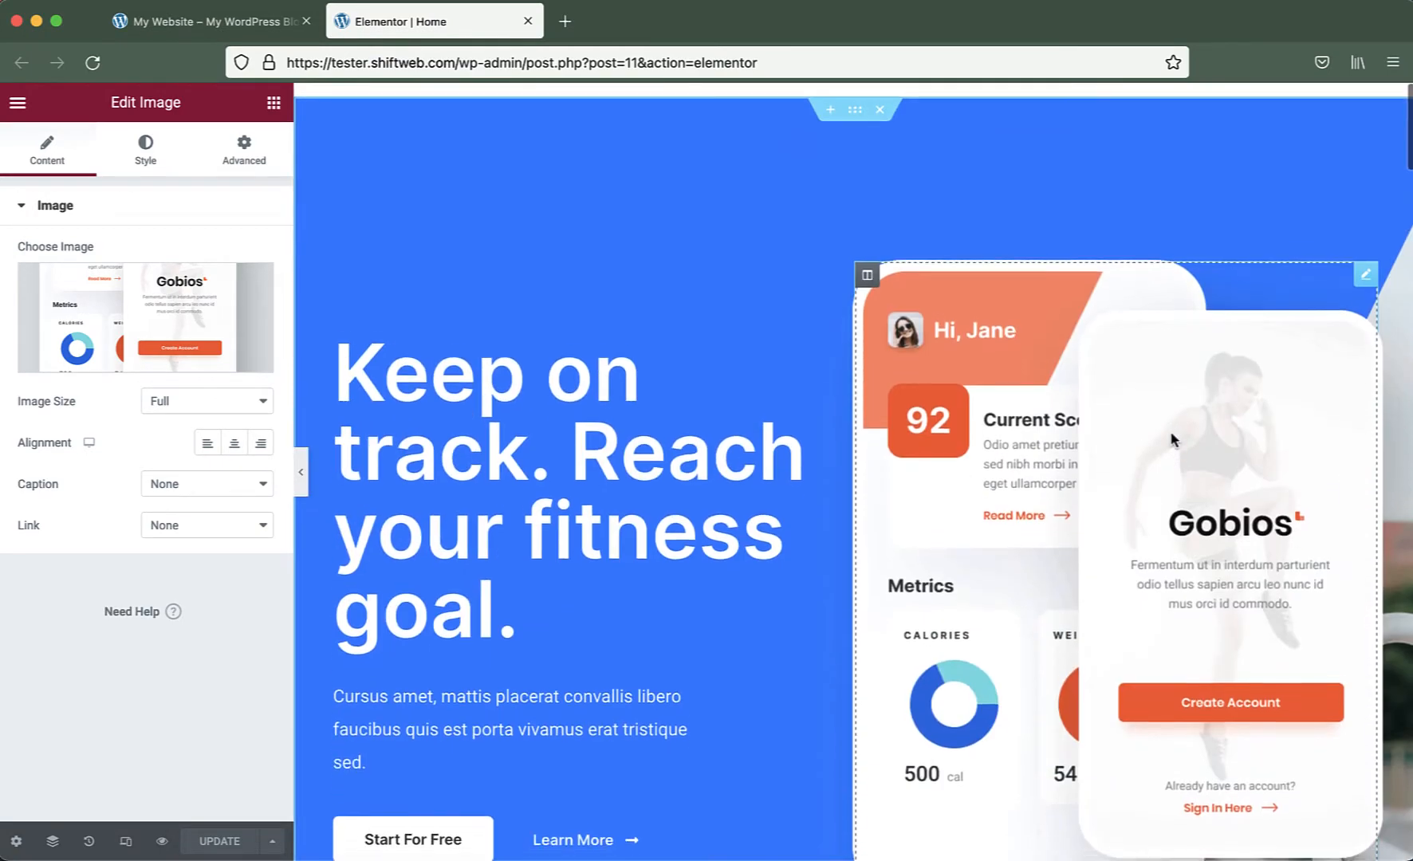
scroll(1172, 439, down, 10)
scroll(1173, 438, down, 10)
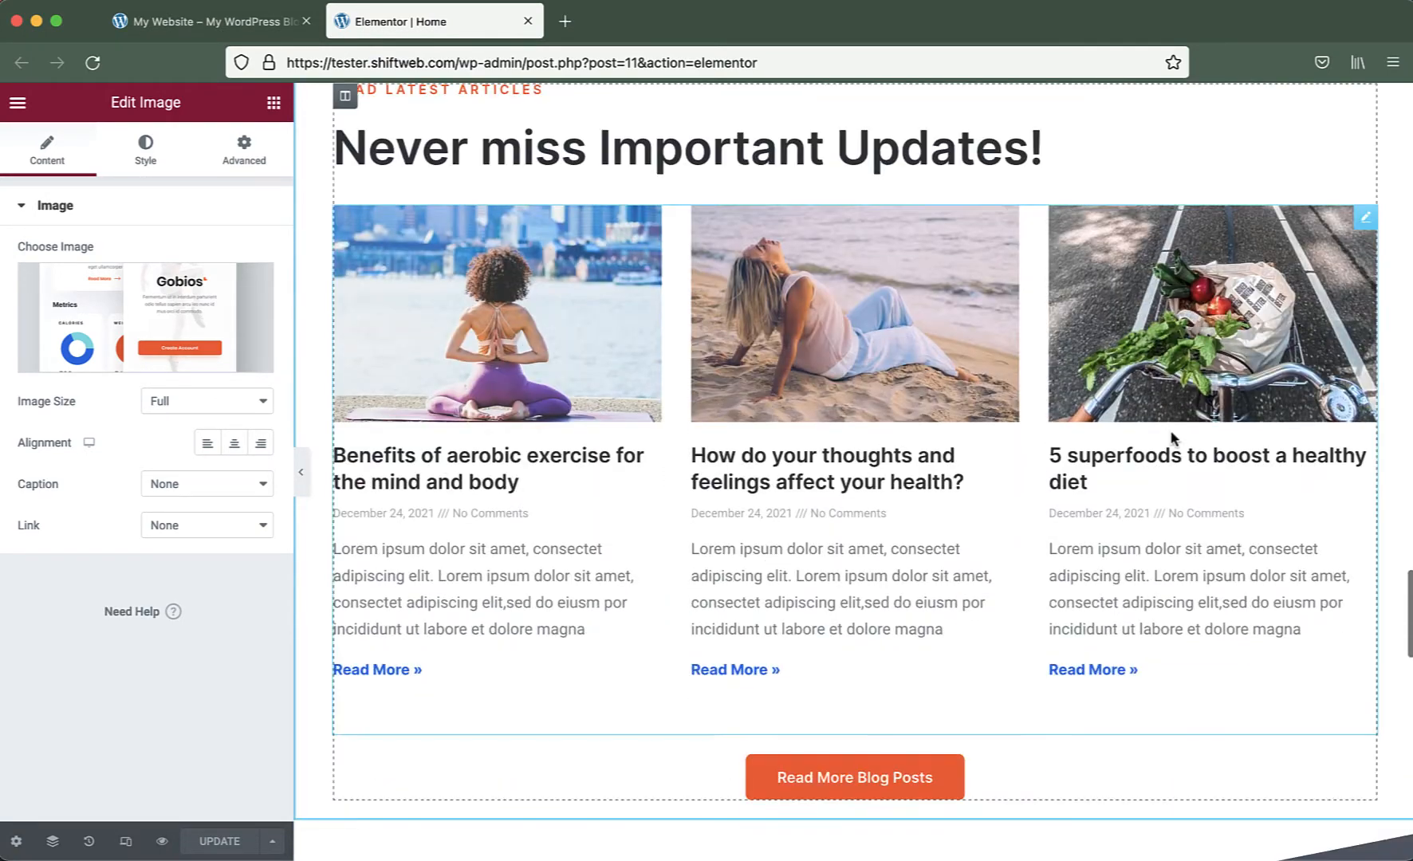
scroll(1170, 432, down, 4)
scroll(1170, 432, up, 5)
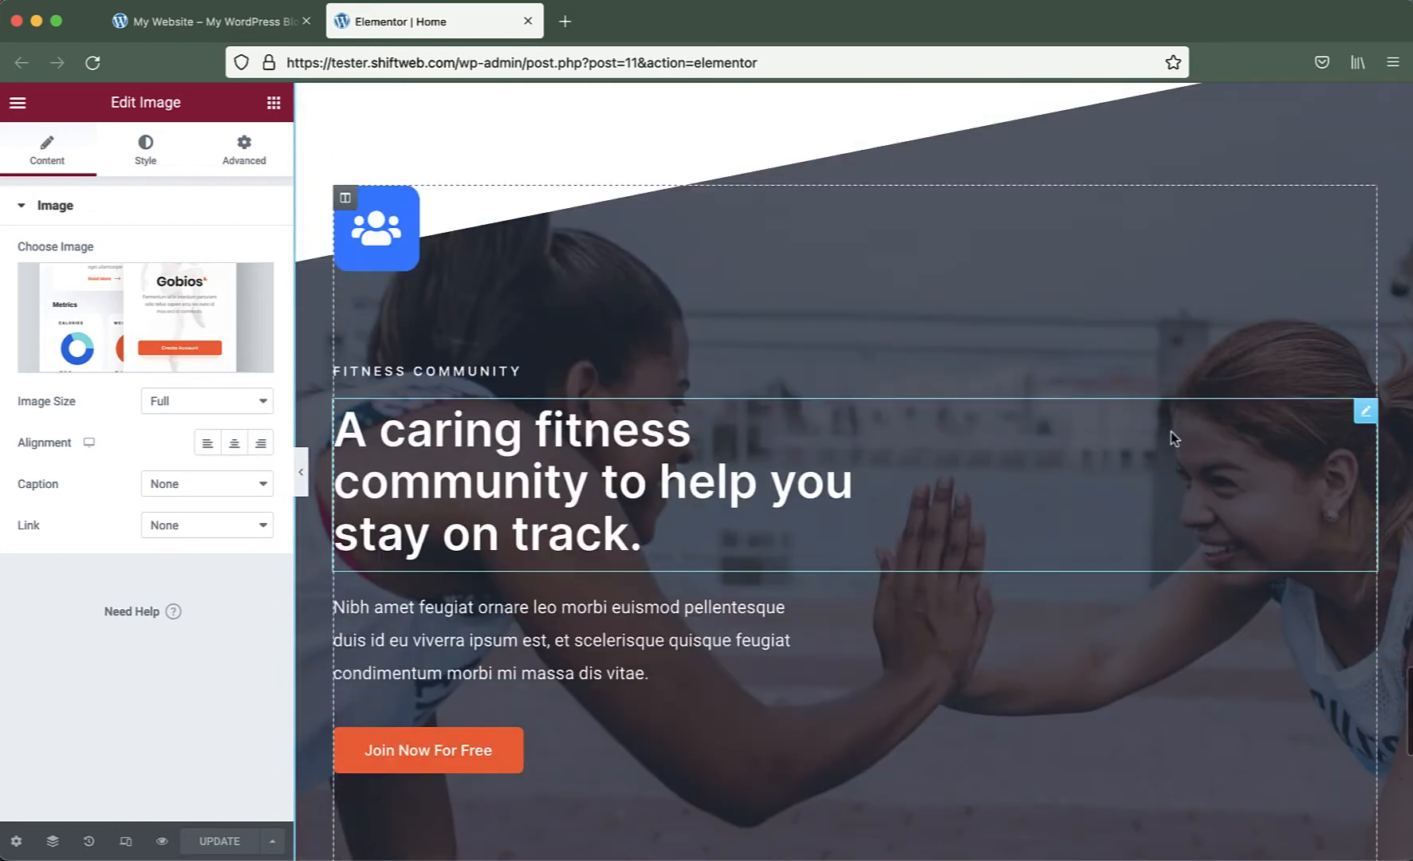
scroll(1171, 431, up, 1)
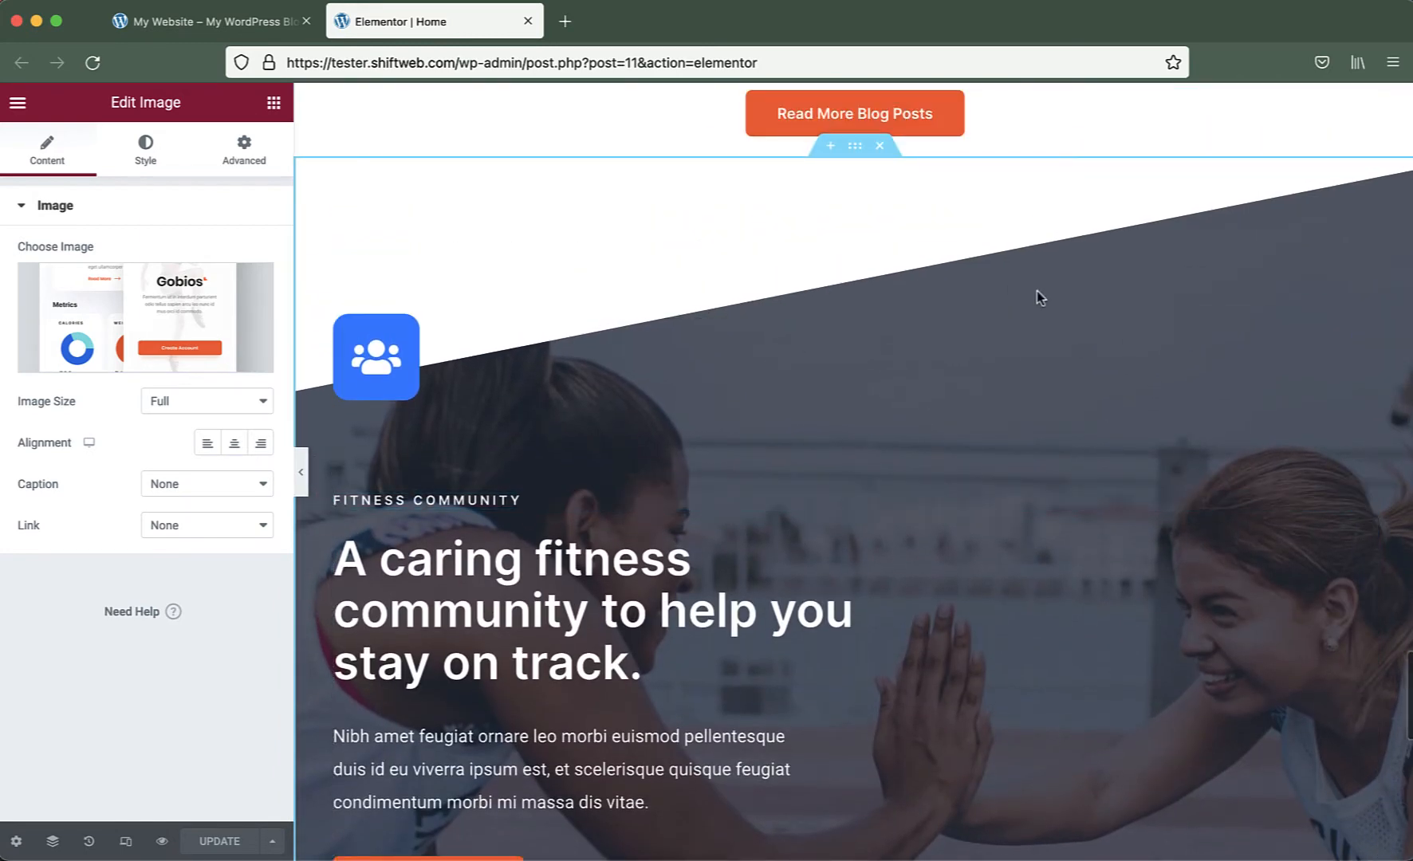
scroll(1079, 328, down, 2)
scroll(1077, 326, up, 1)
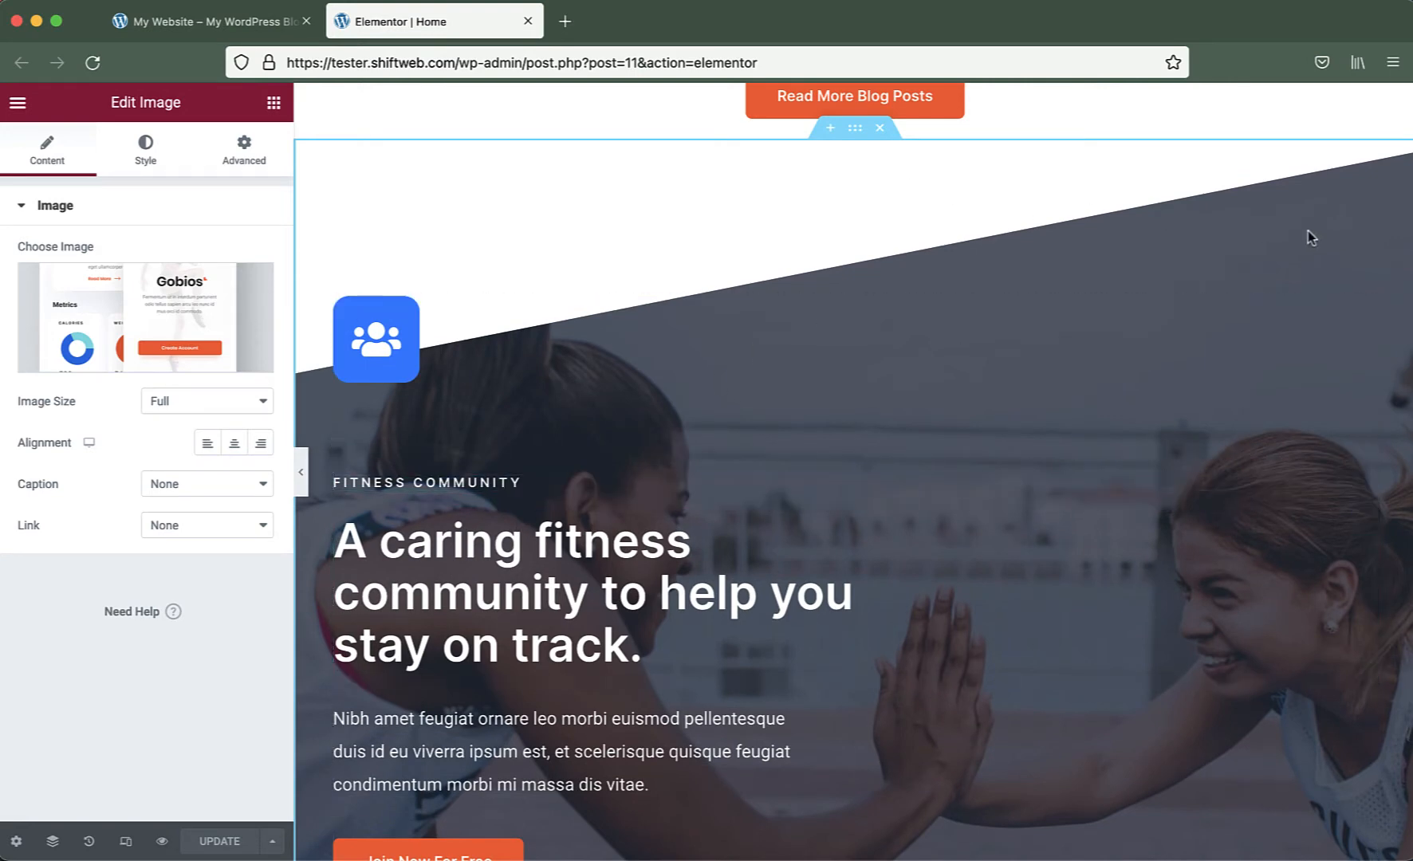
scroll(845, 558, down, 3)
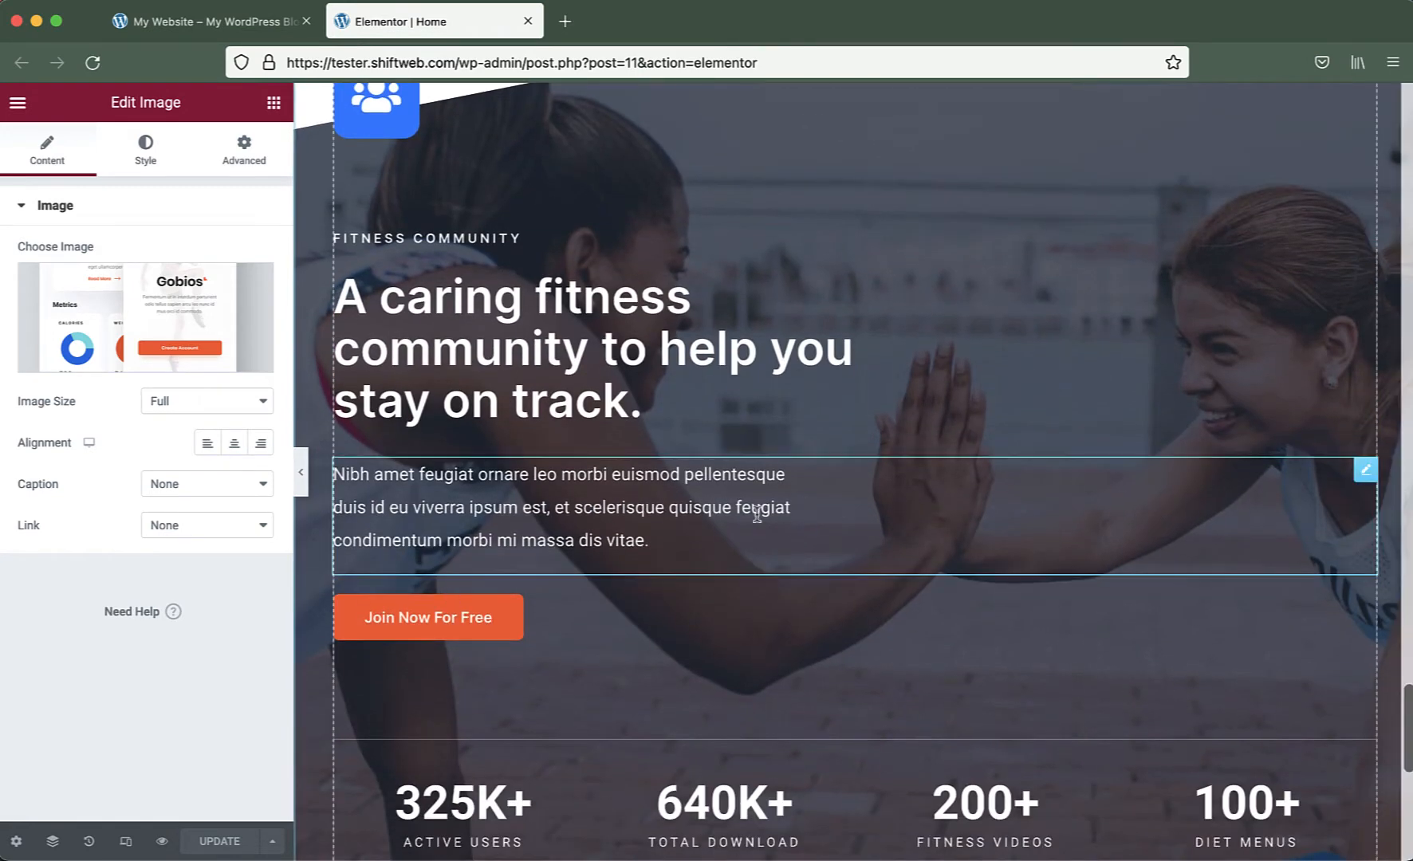
scroll(942, 471, down, 2)
scroll(944, 474, down, 3)
scroll(1104, 457, up, 8)
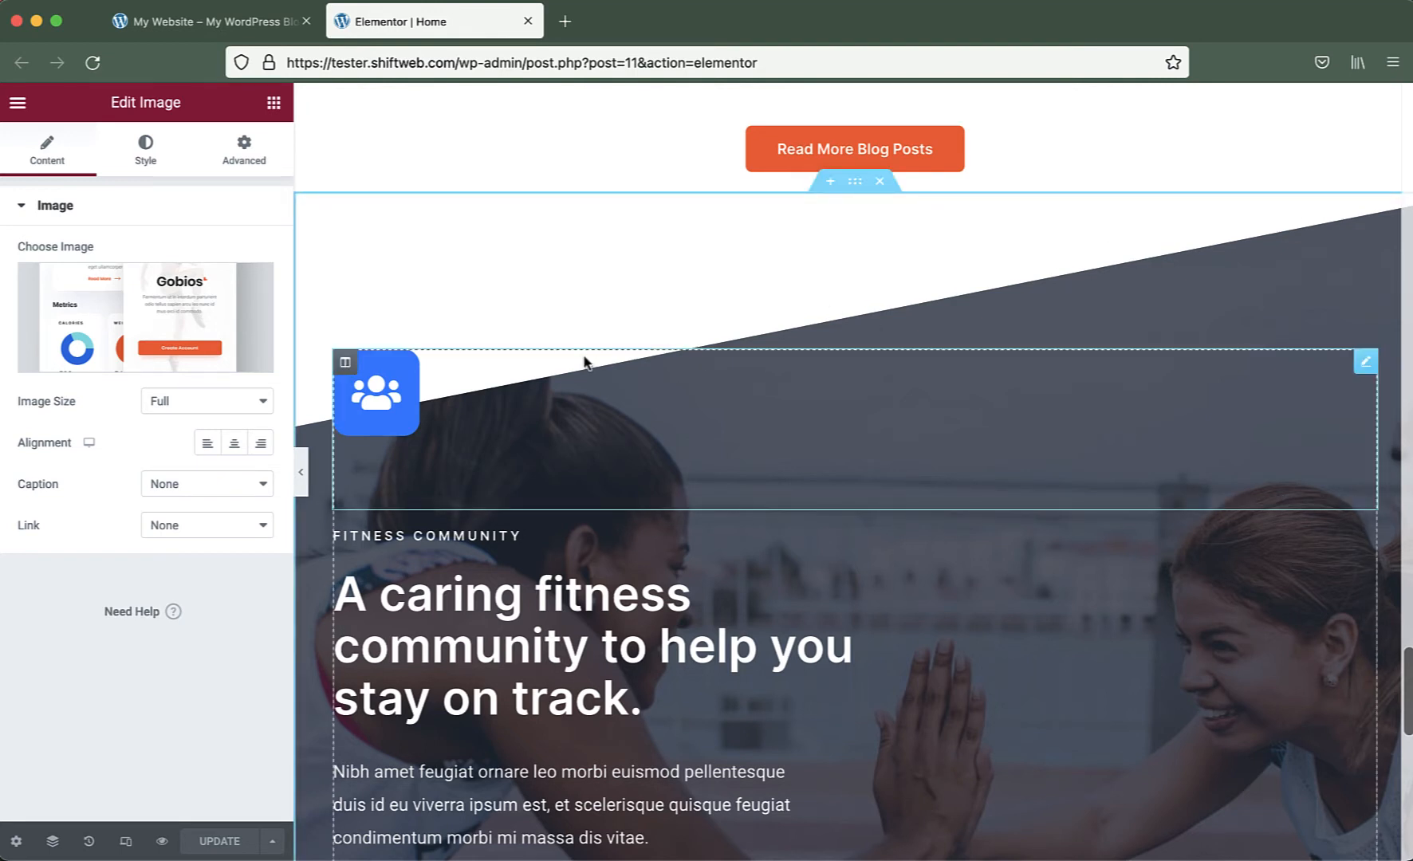
Select the fitness community section and show its background overlay style settings
click(1024, 414)
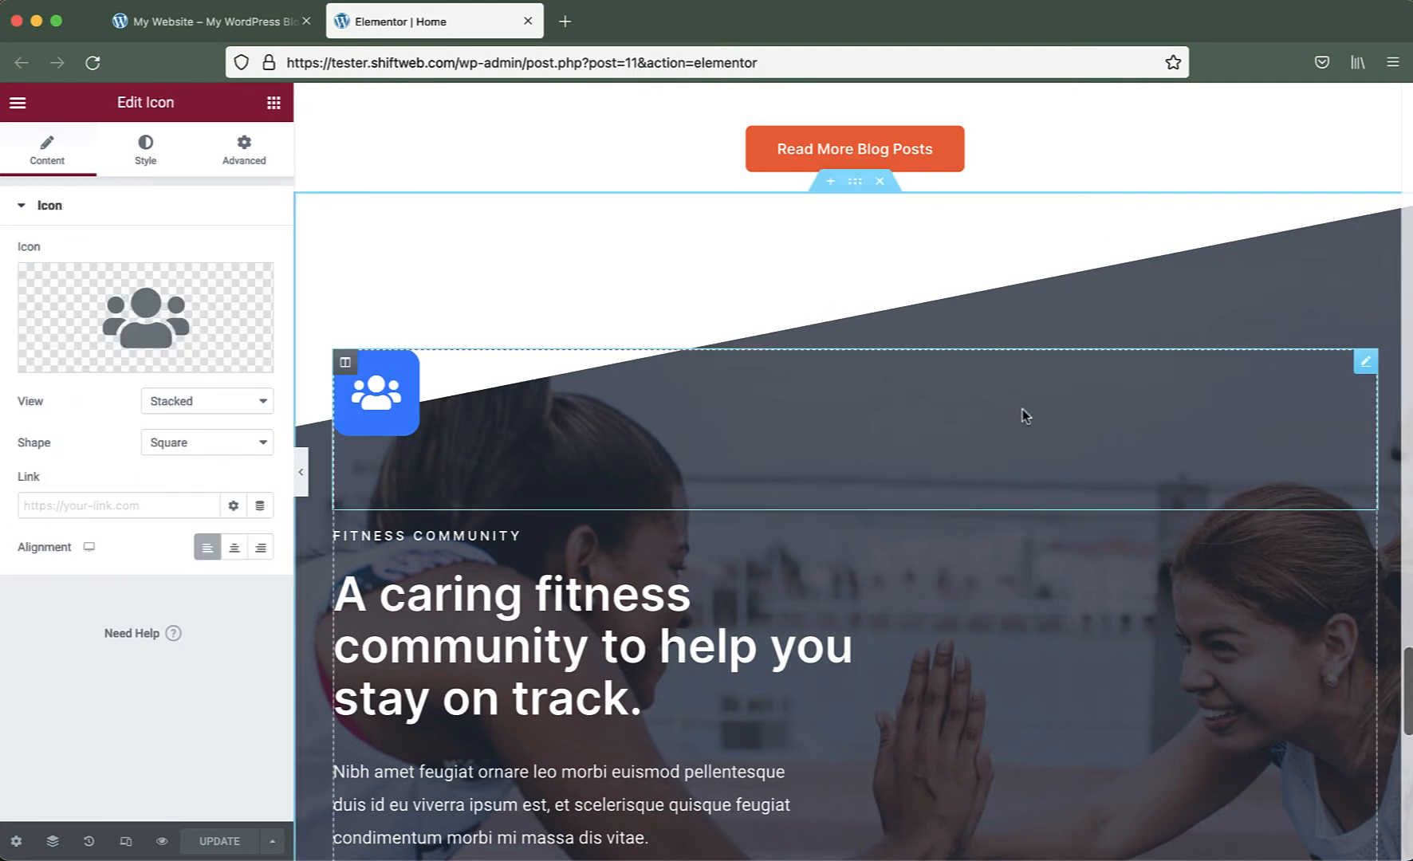
click(928, 597)
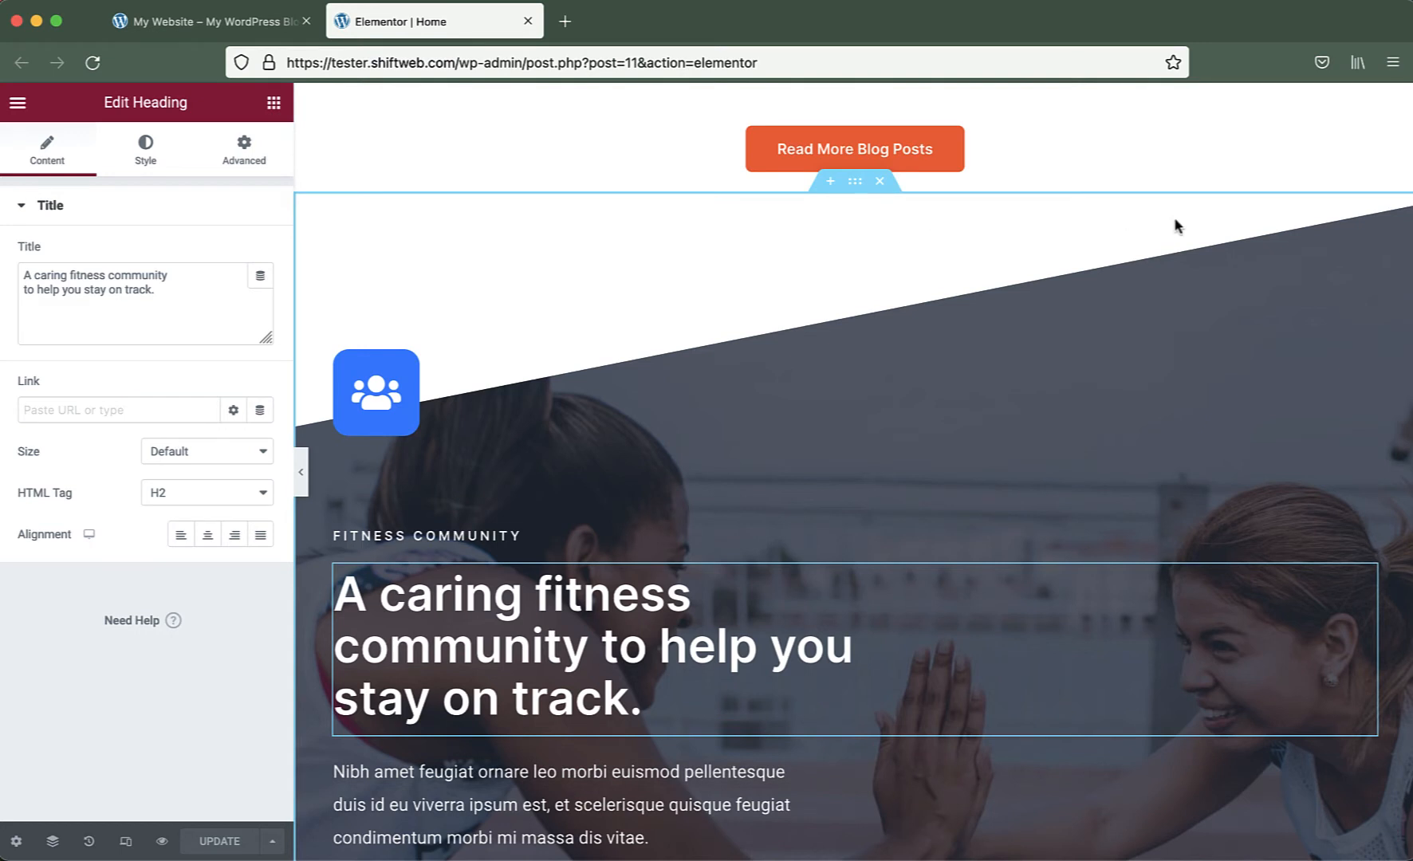
click(855, 183)
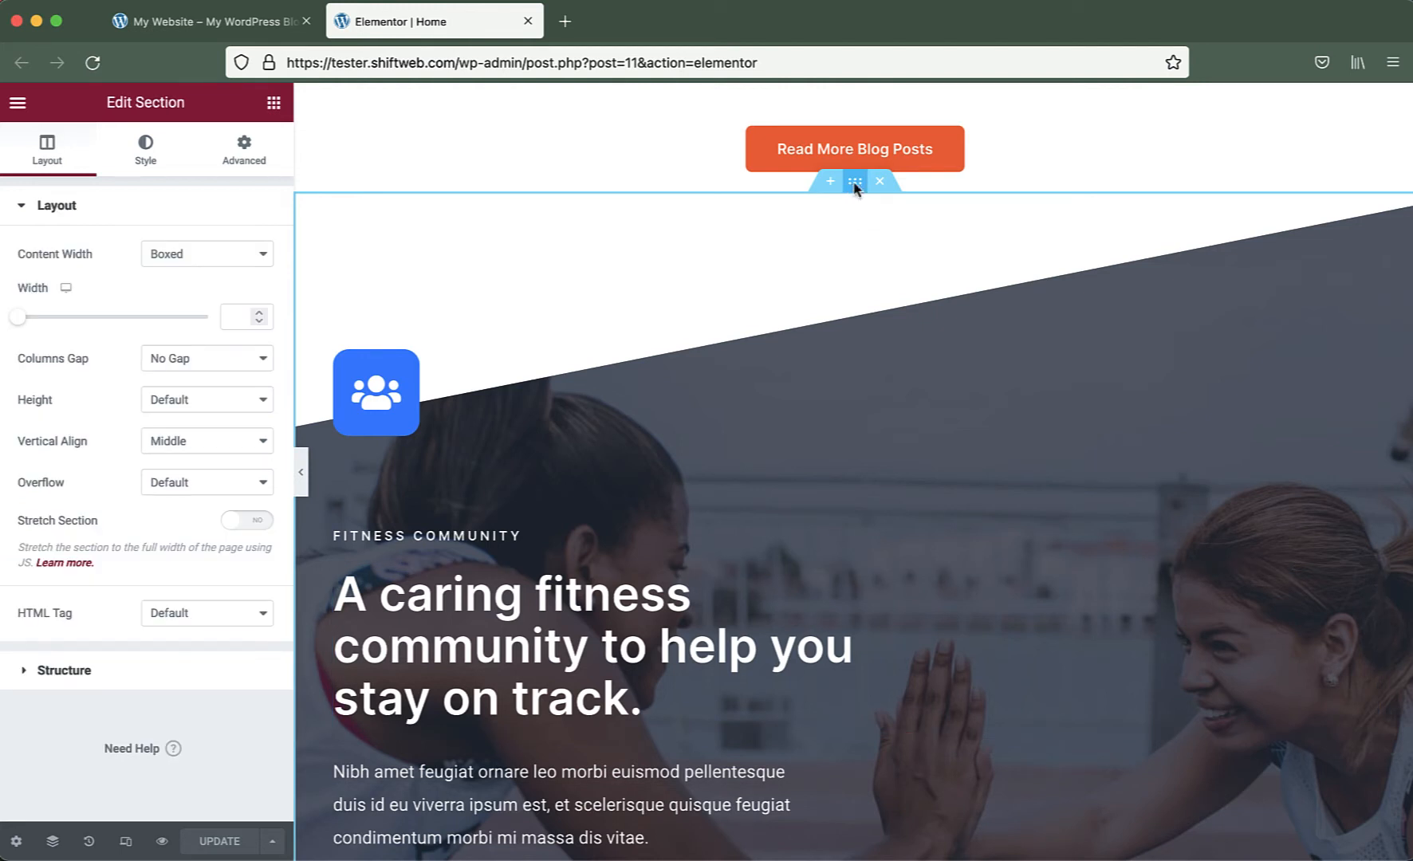
click(143, 150)
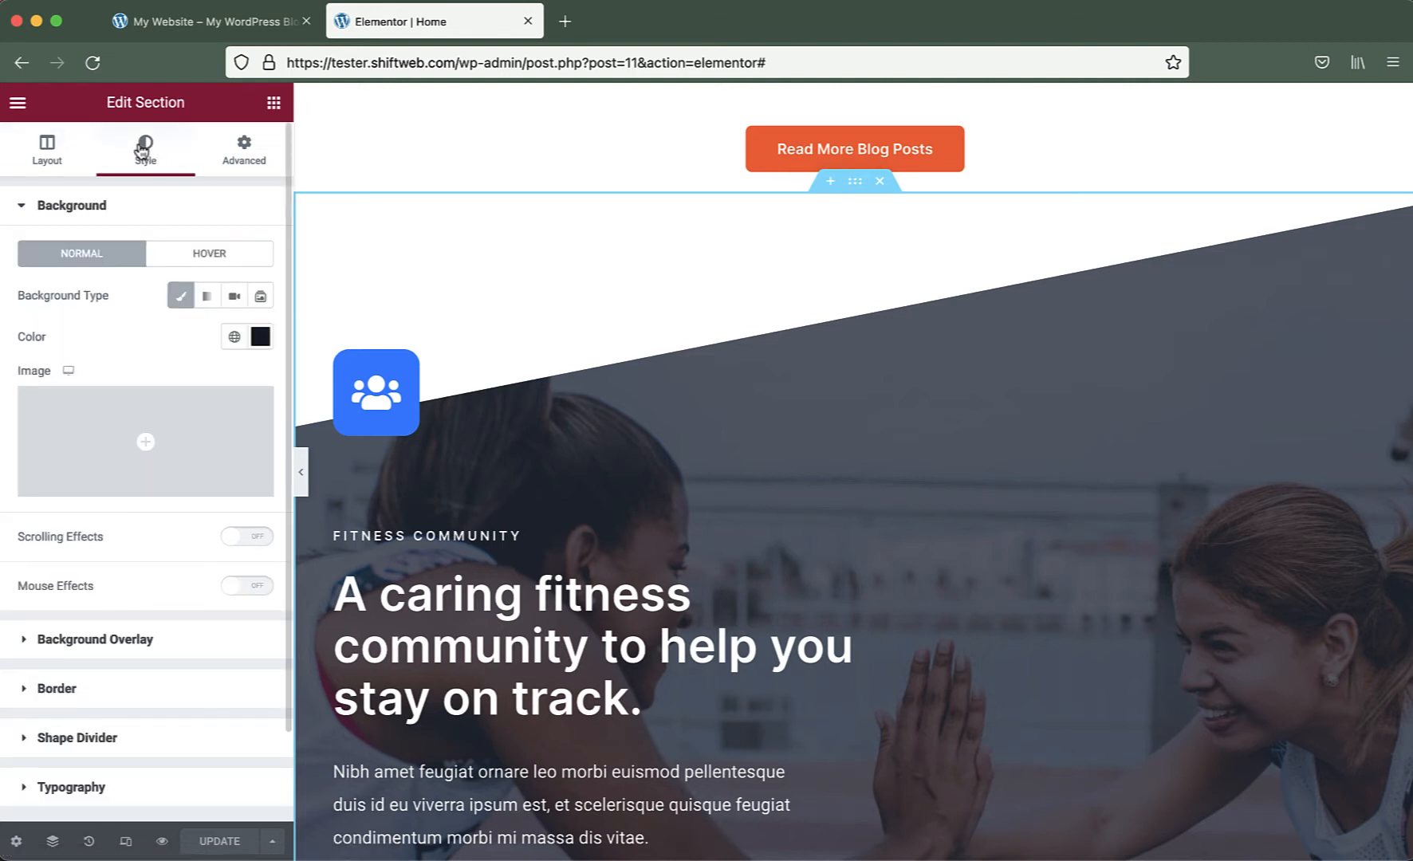
mouse_move(136, 477)
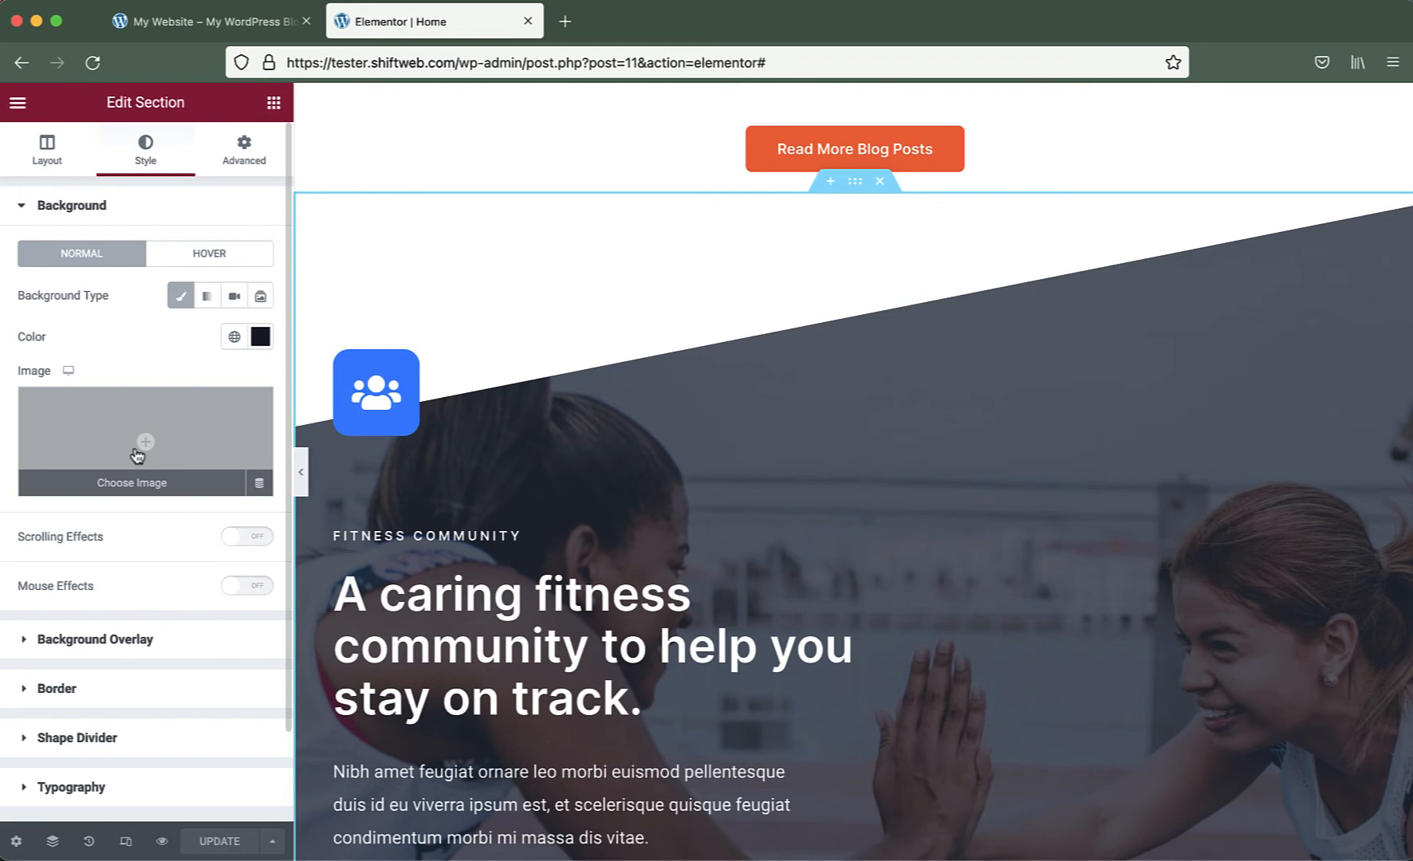
click(123, 639)
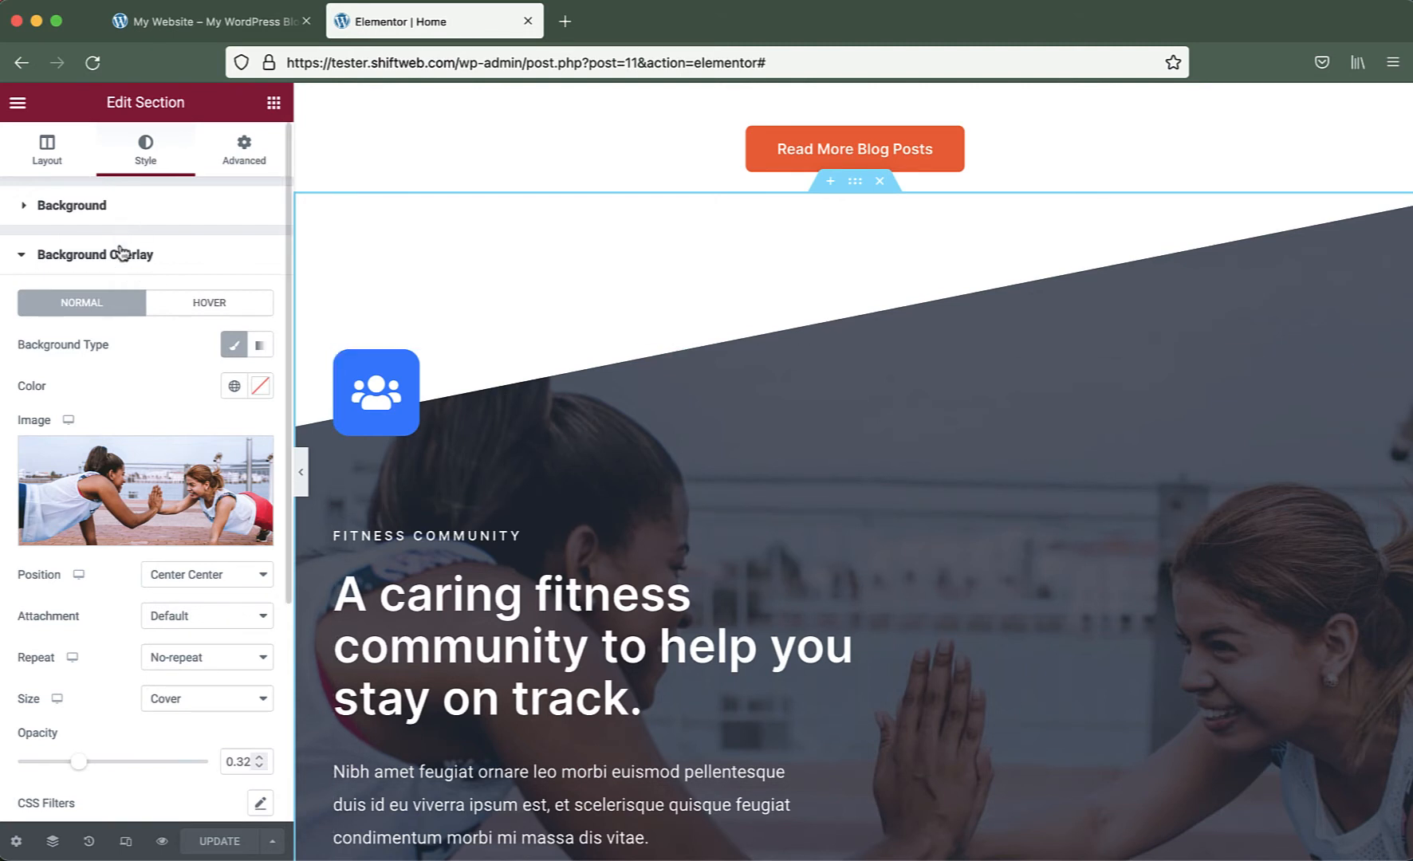
mouse_move(102, 479)
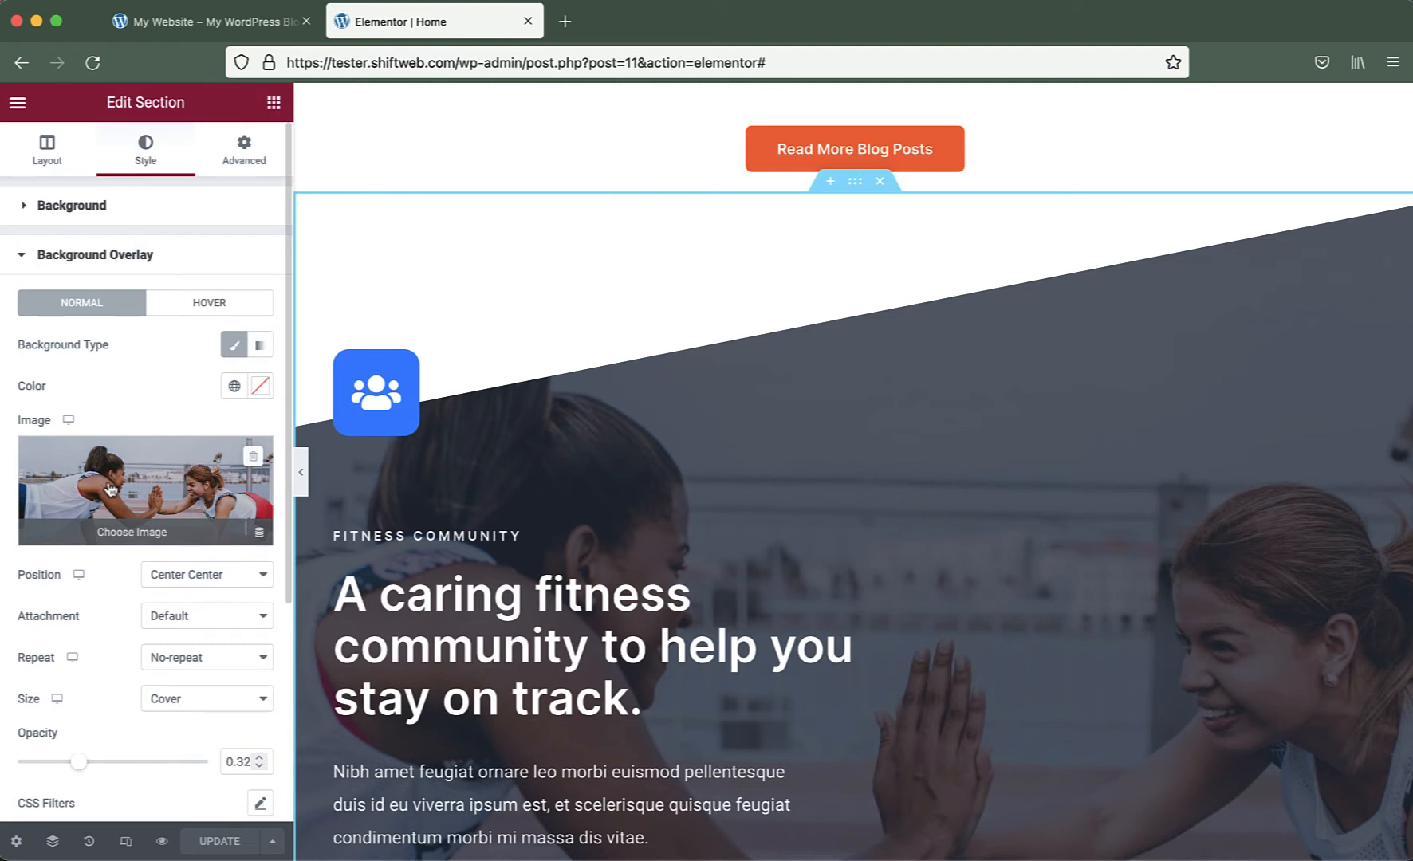
Replace the section's background overlay image with single-post-featured-image2-1.jpg from the media library
click(137, 480)
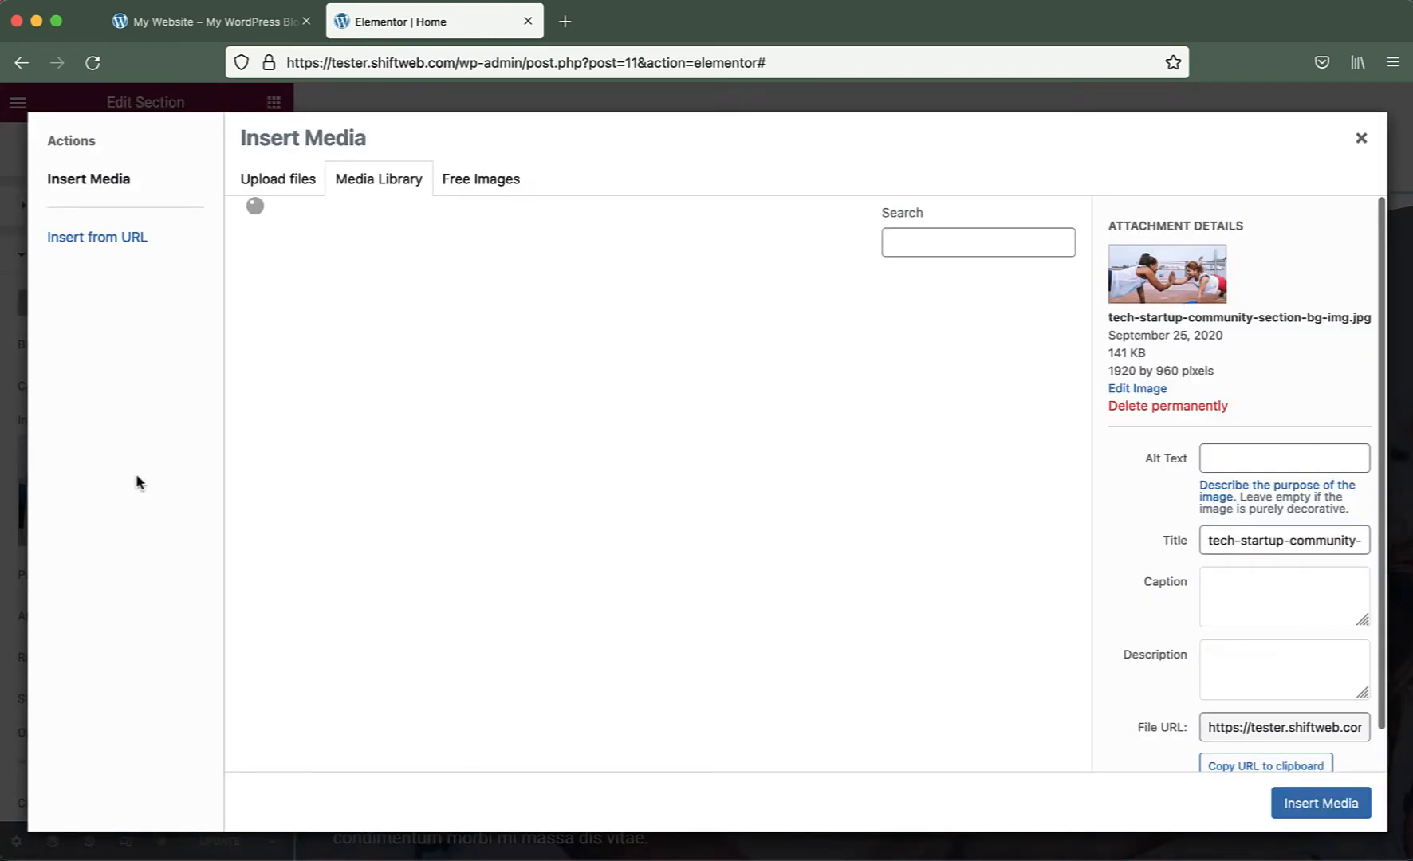
click(294, 183)
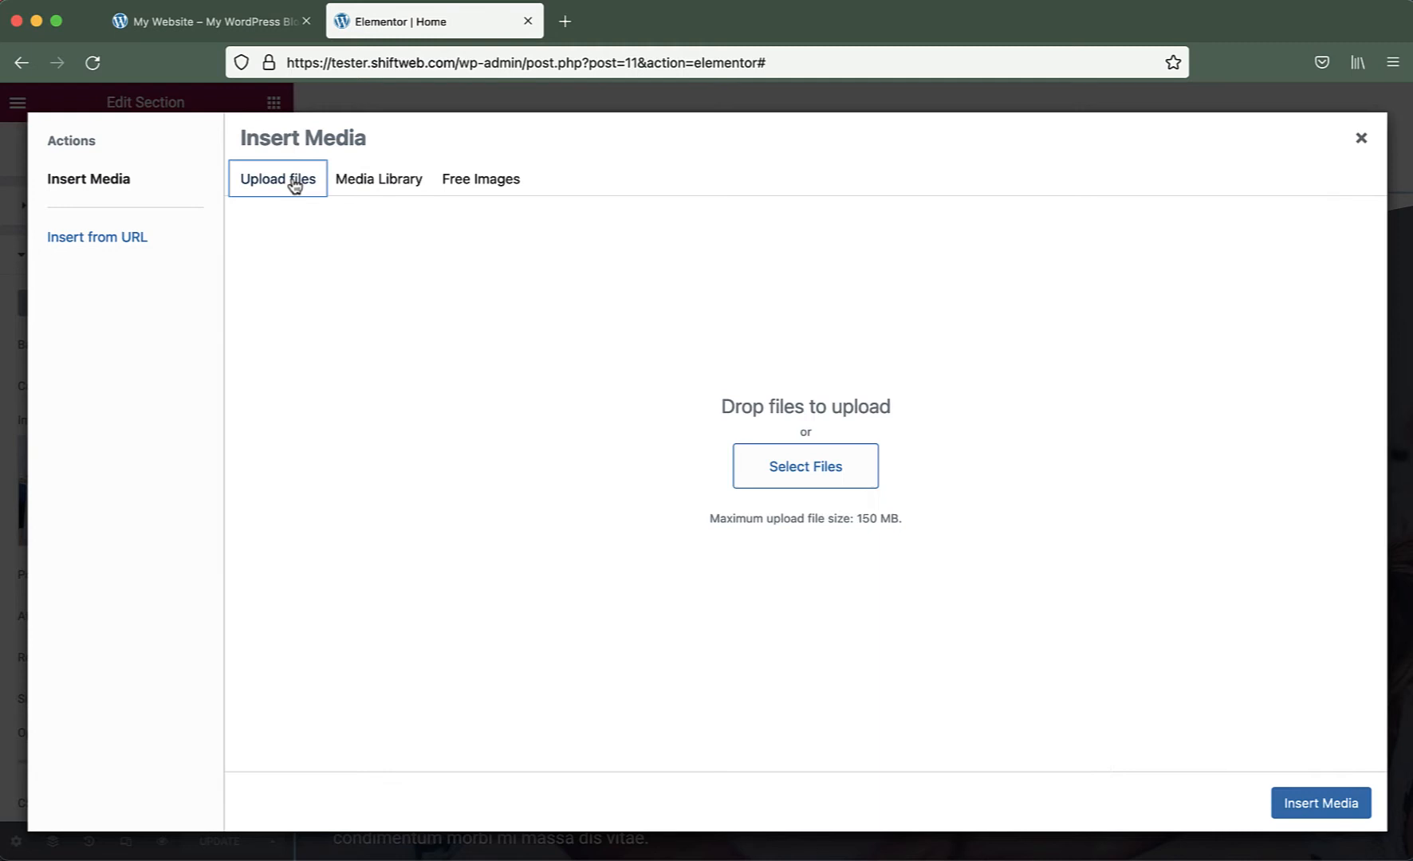
click(367, 184)
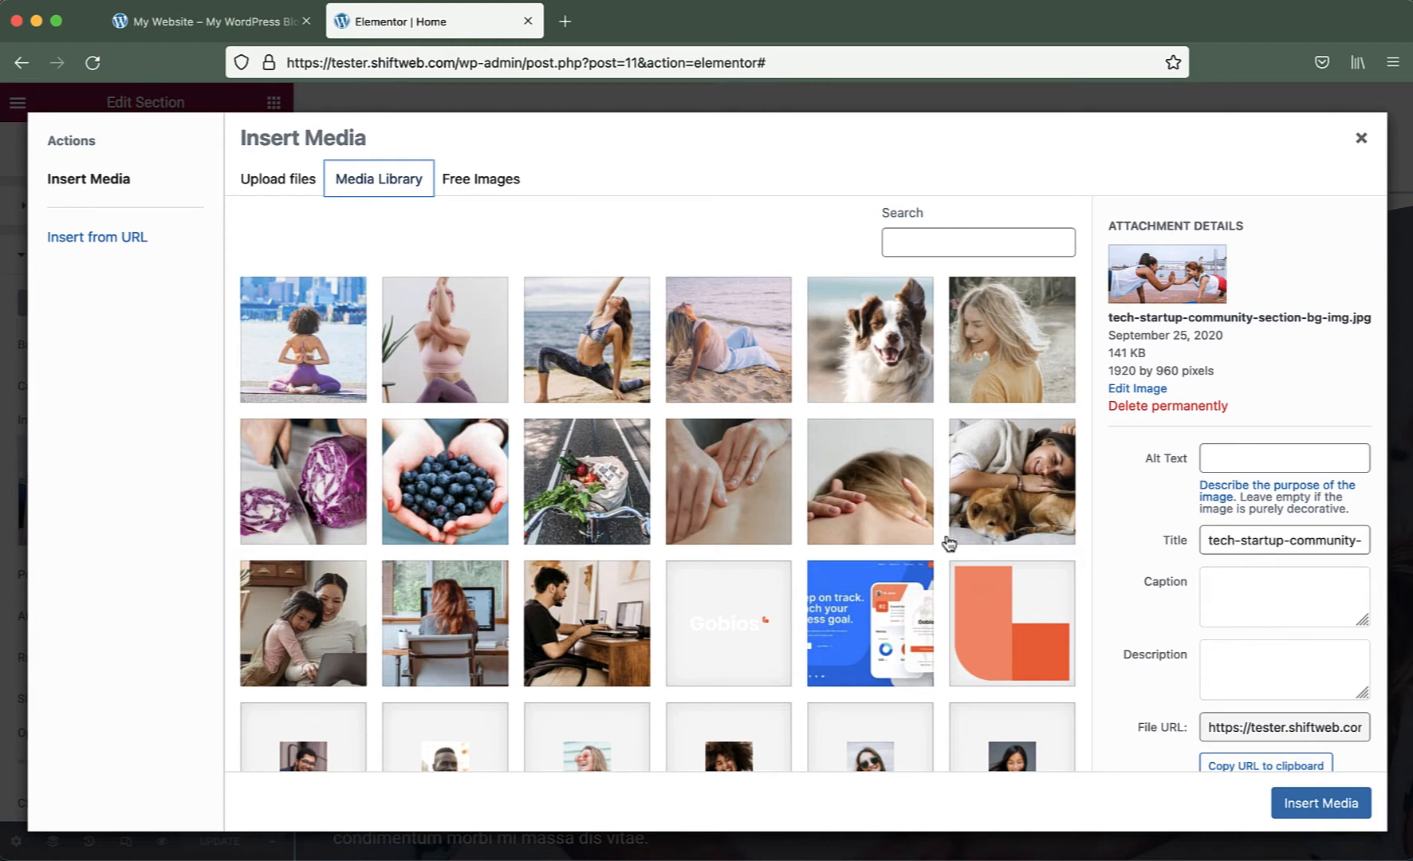
scroll(917, 549, down, 3)
click(1021, 399)
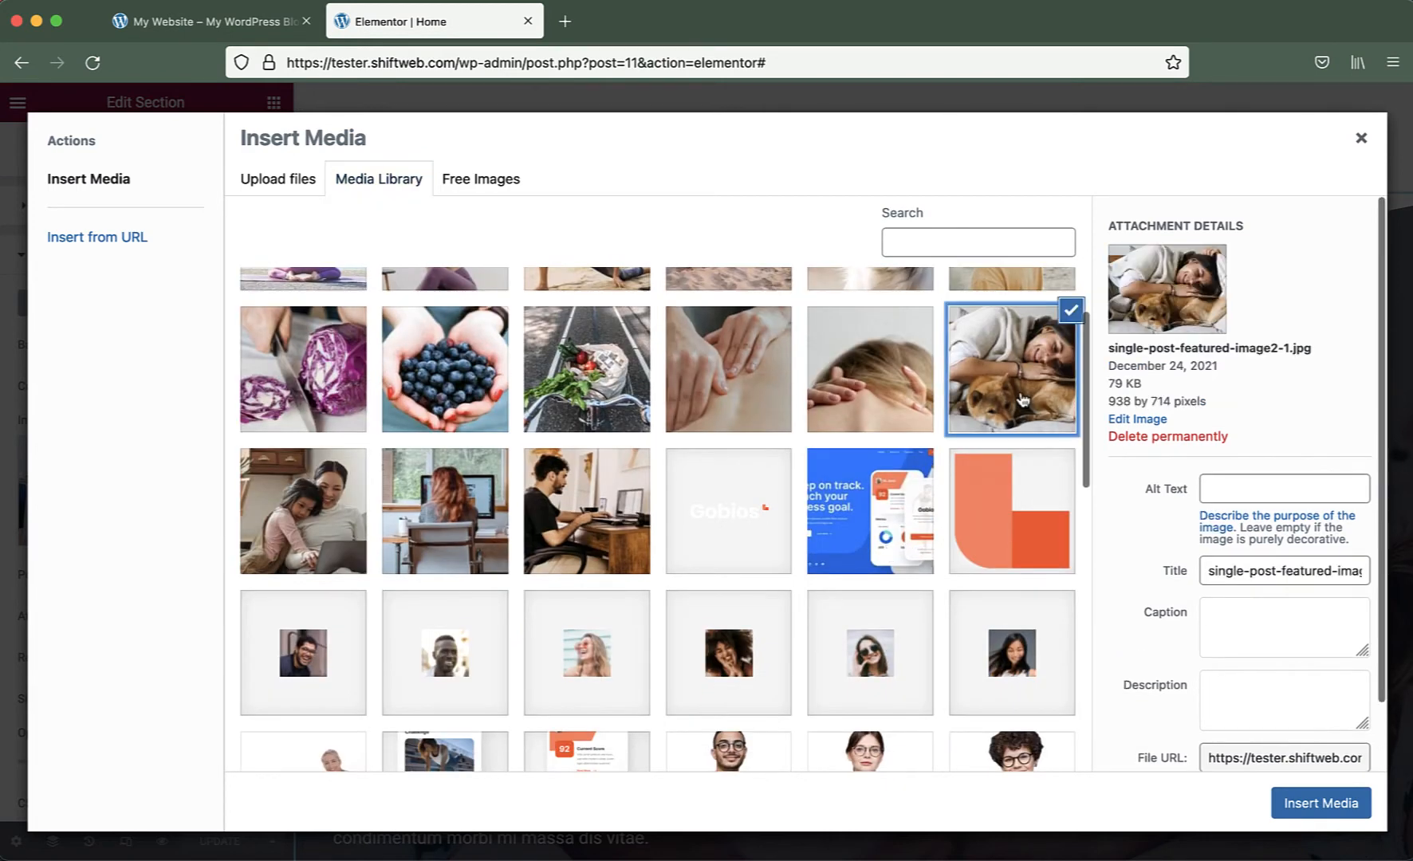
scroll(1069, 554, up, 3)
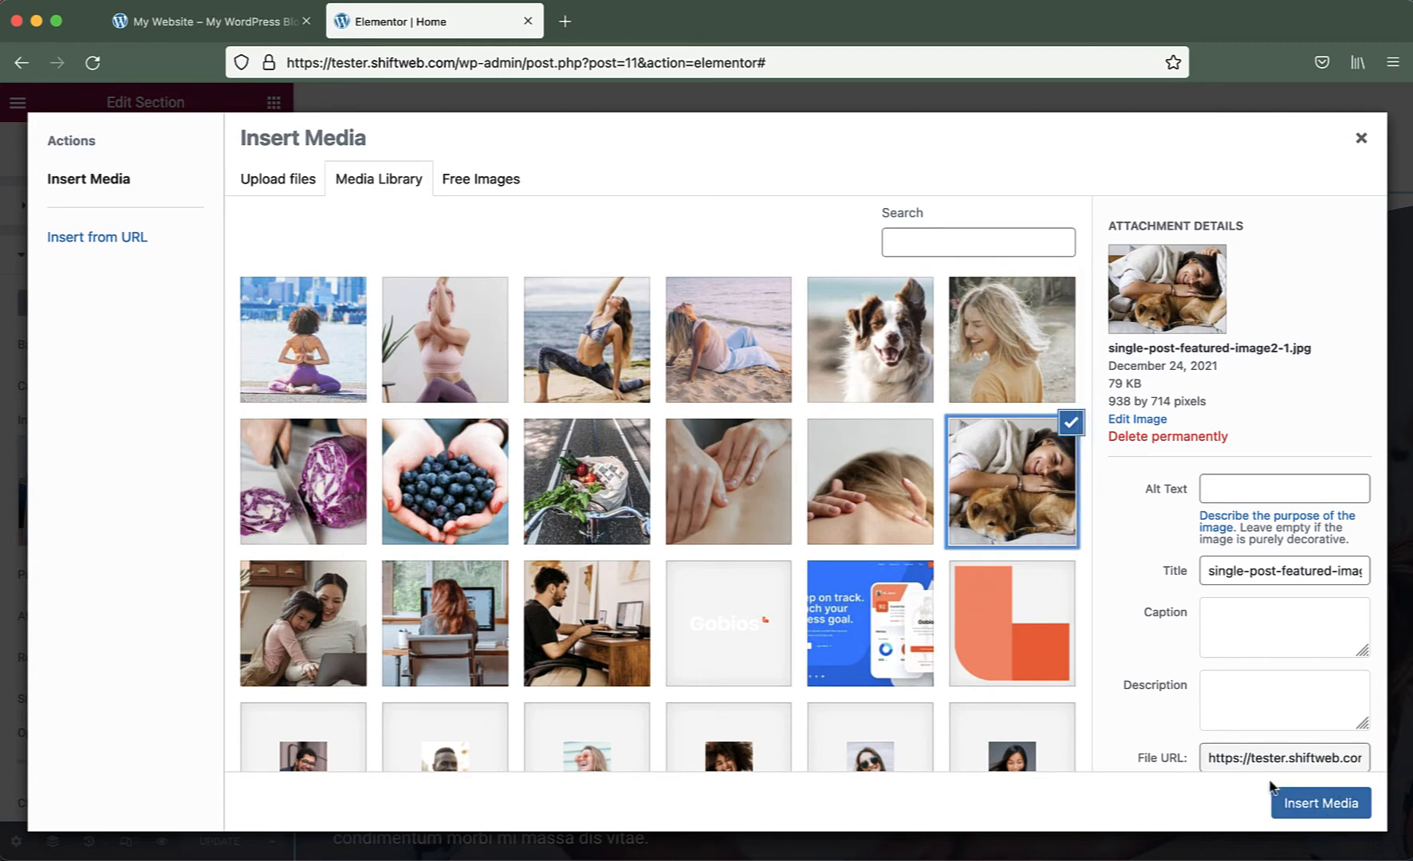
click(1311, 812)
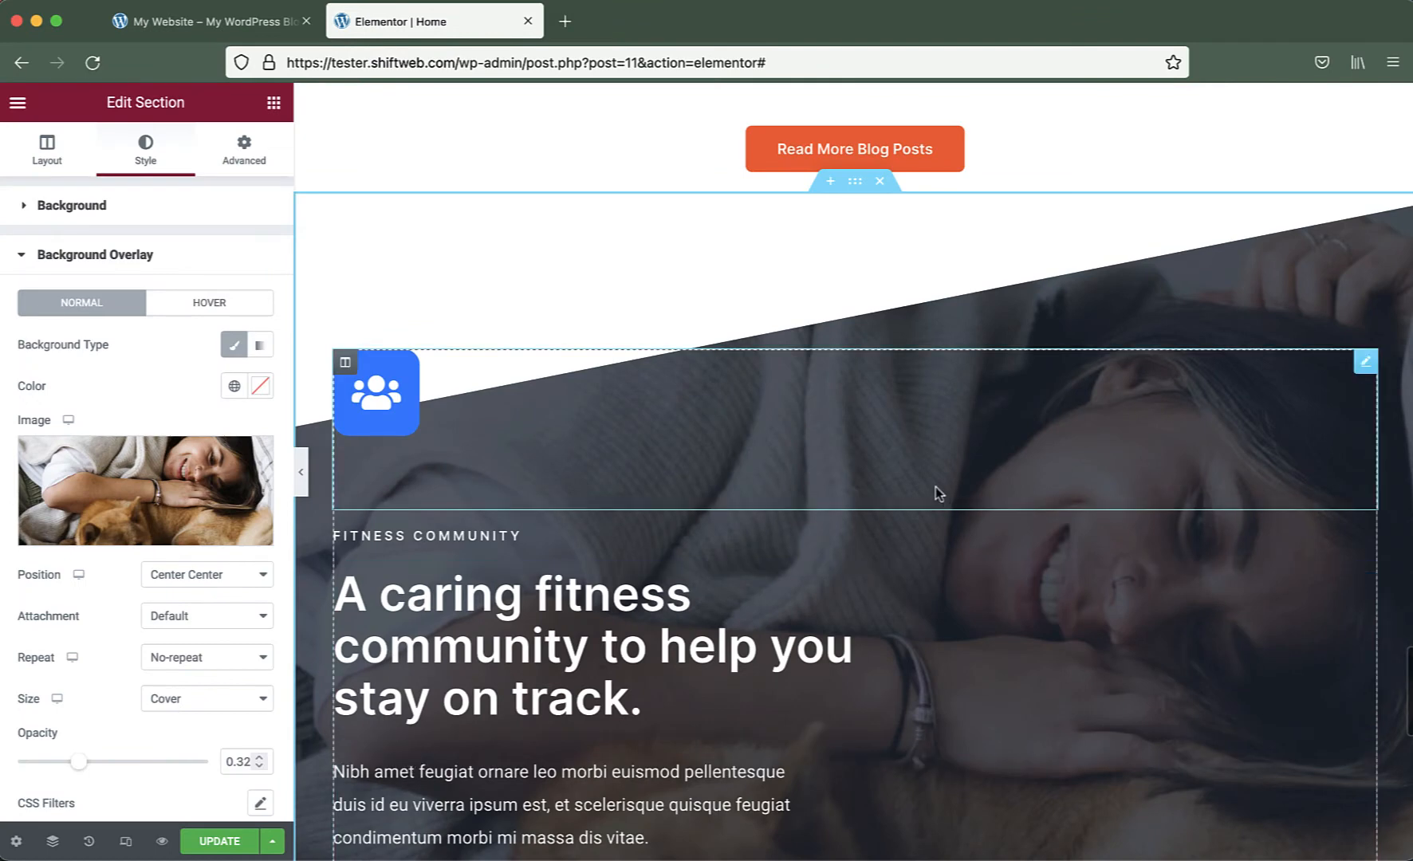
Save the home page update and look over the fitness community section with its new background
click(216, 844)
scroll(893, 598, down, 15)
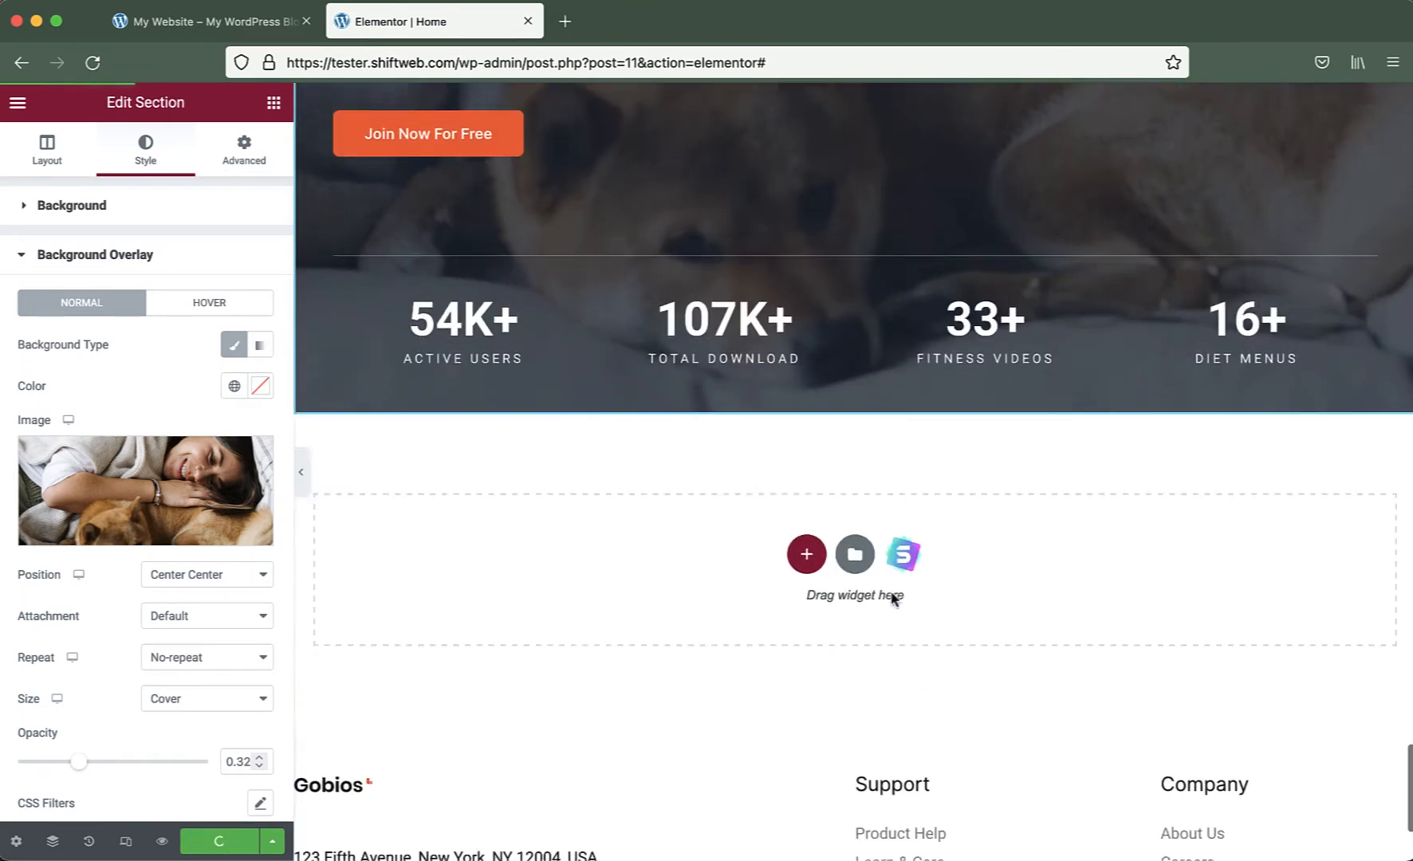
scroll(893, 598, up, 15)
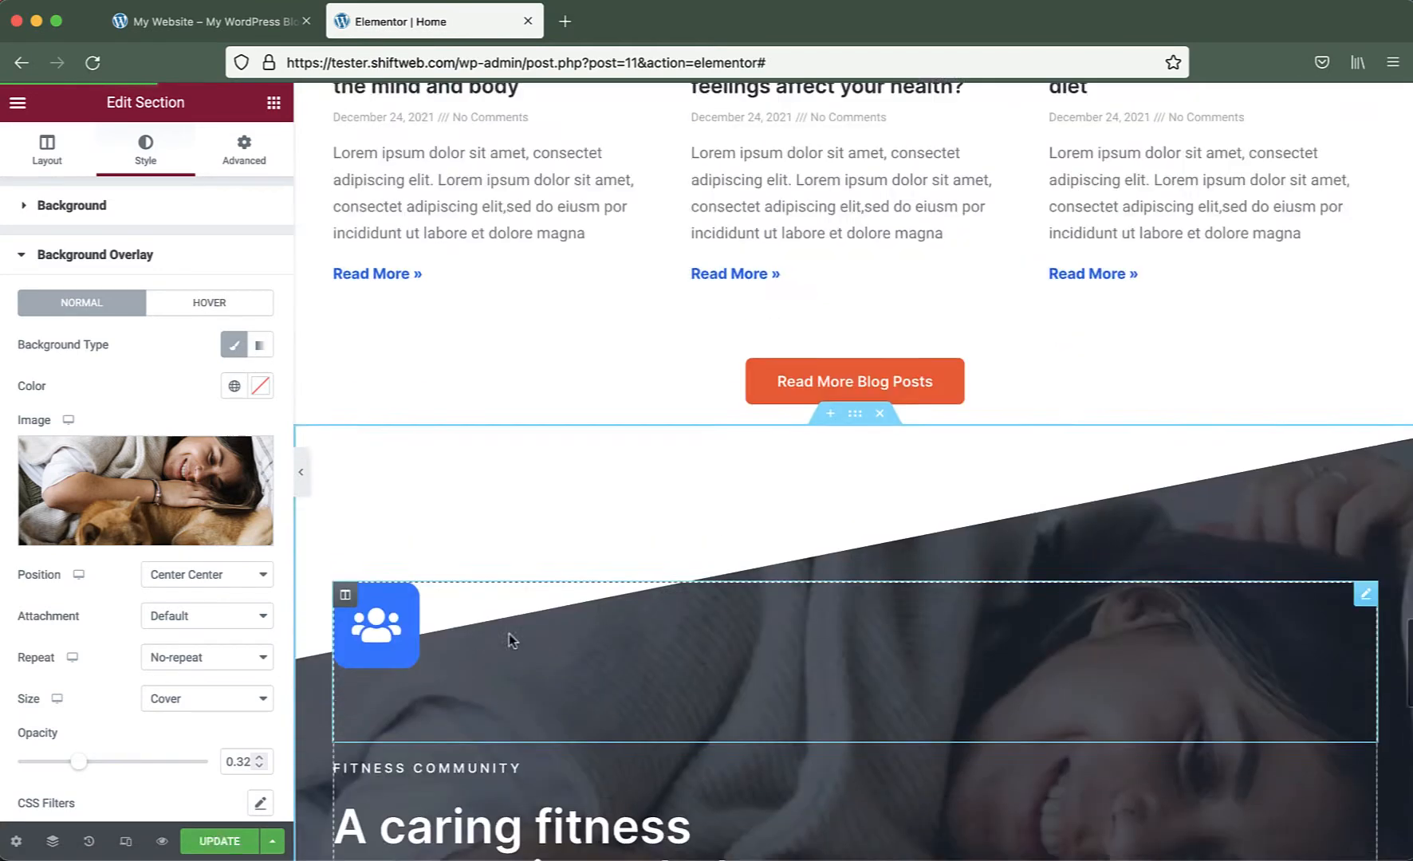
Go to the About Us page on the live site and look through its photos and People First section
click(186, 26)
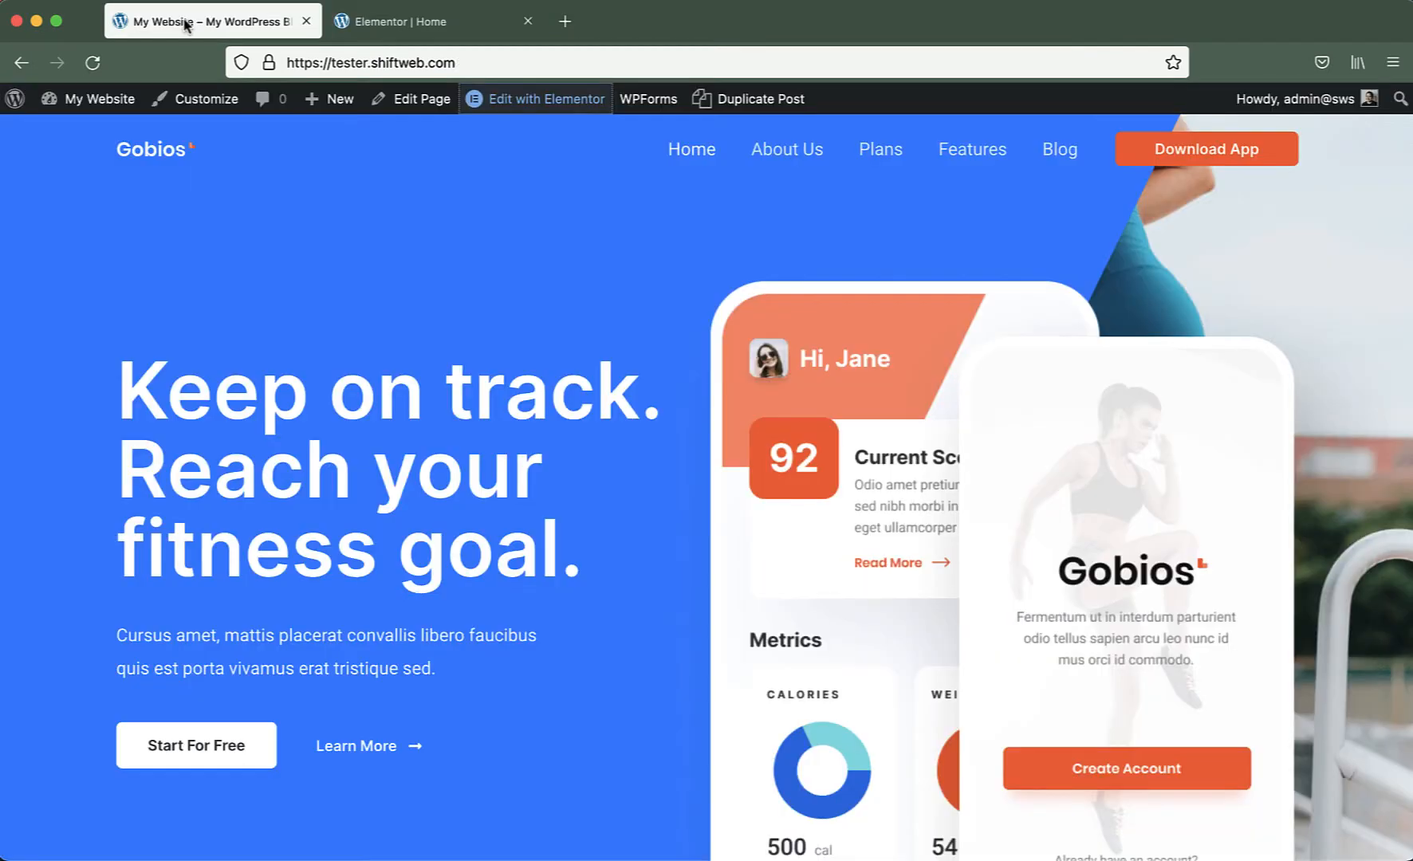
click(782, 158)
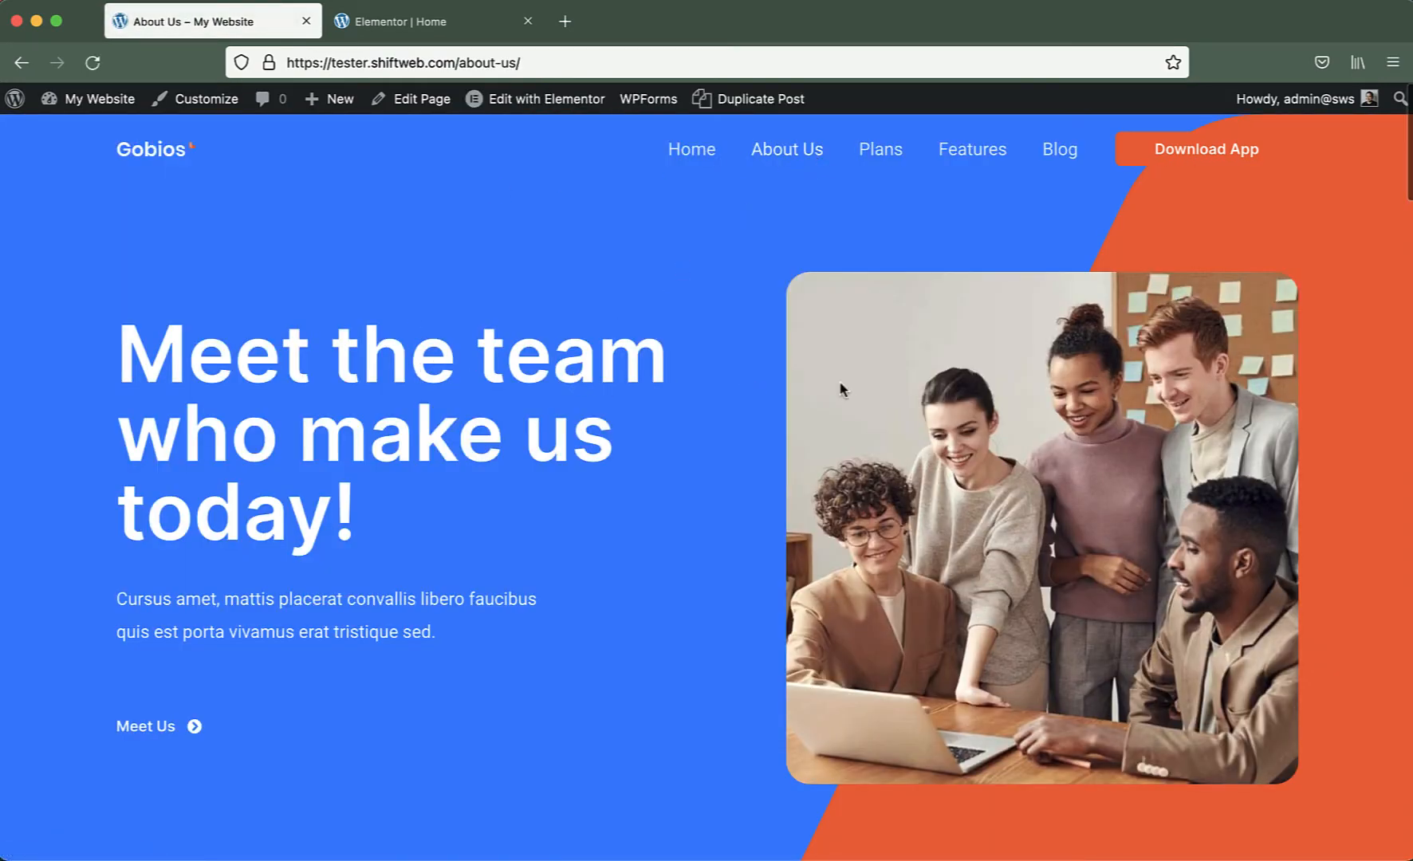
scroll(842, 389, down, 20)
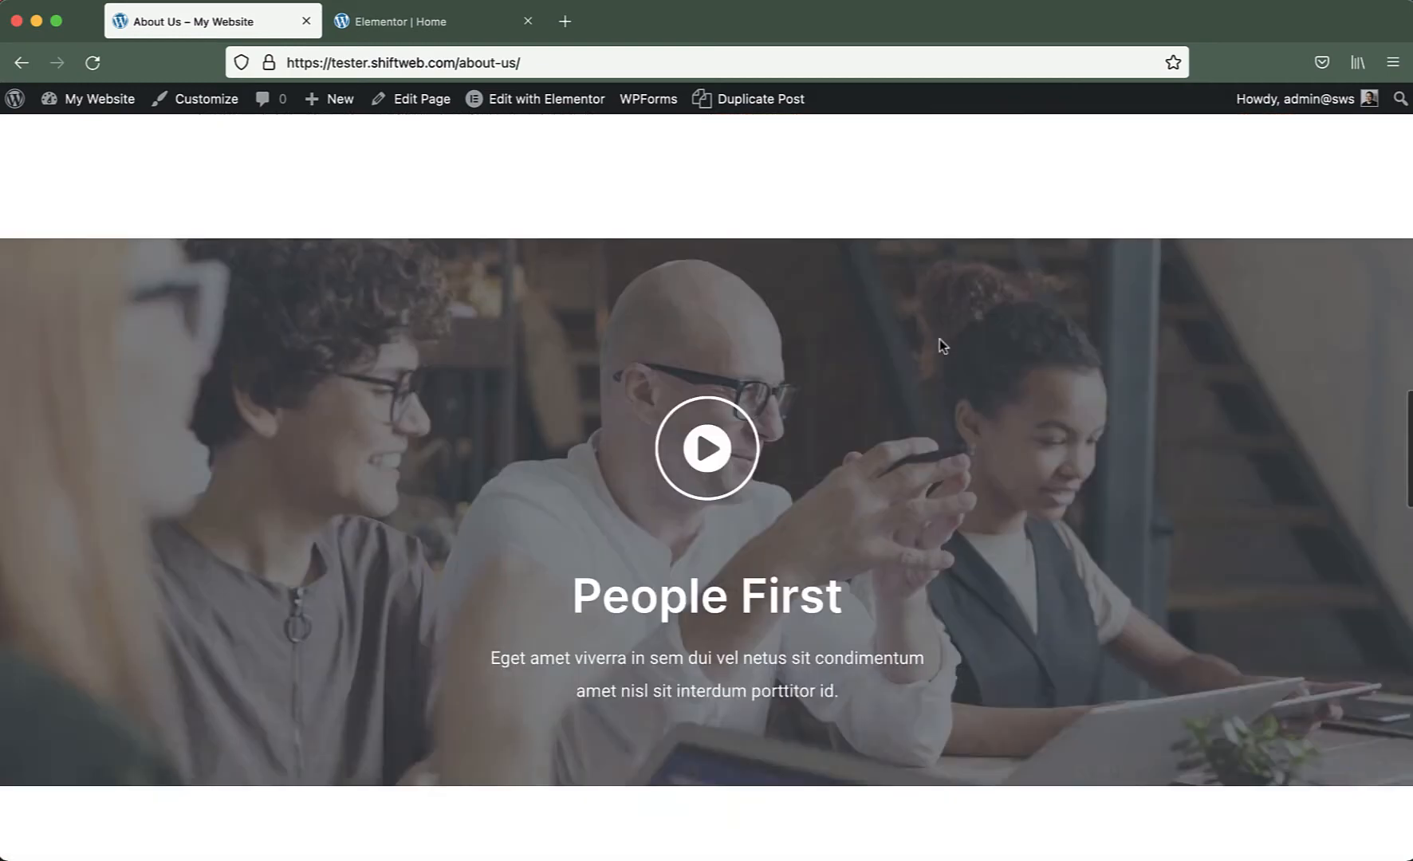
scroll(940, 343, down, 10)
scroll(937, 343, up, 15)
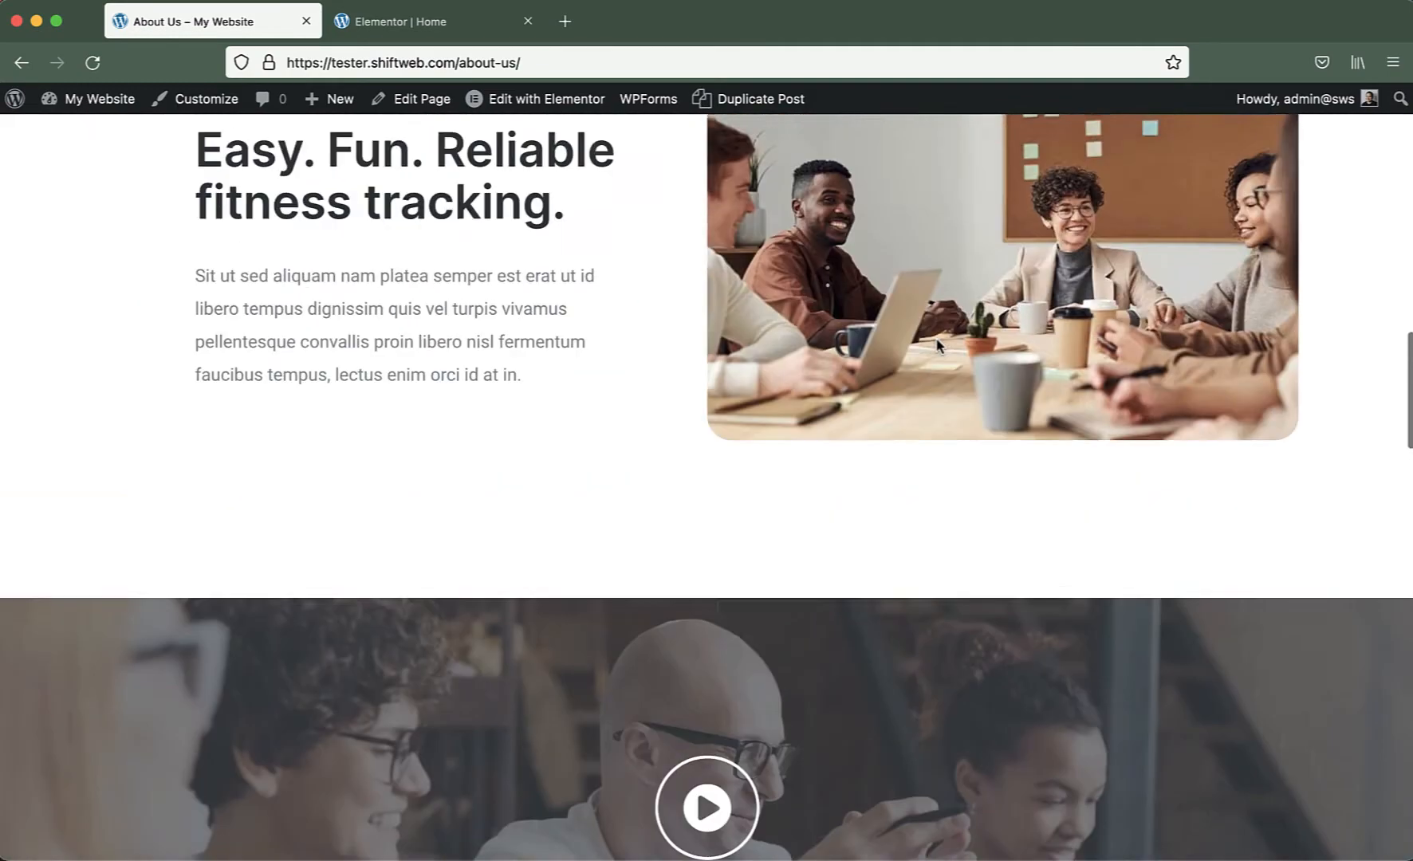
scroll(938, 344, up, 20)
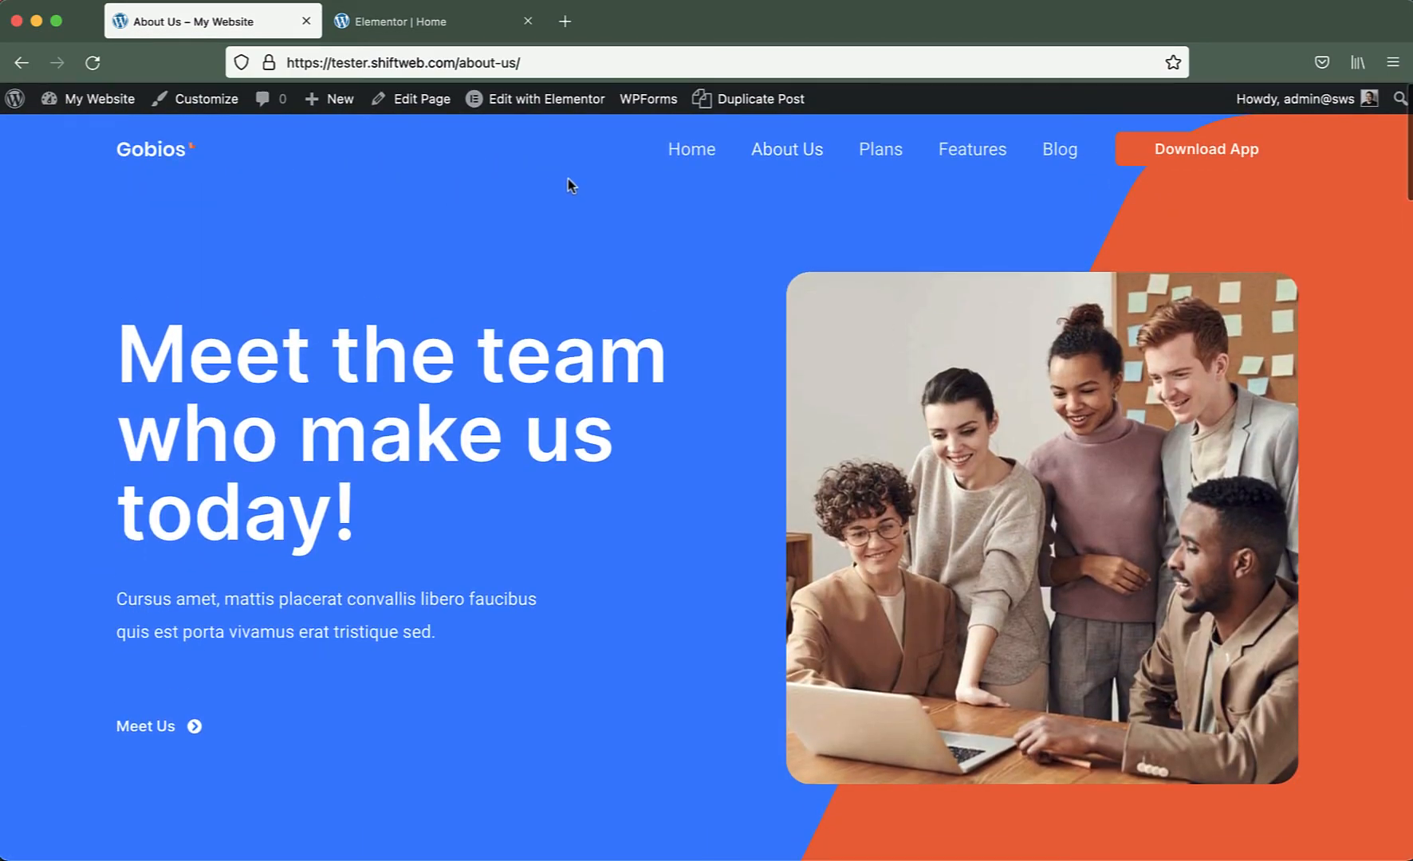
Close the home page editor and open the About Us page in the Elementor editor in a separate browser tab
click(527, 21)
mouse_move(528, 107)
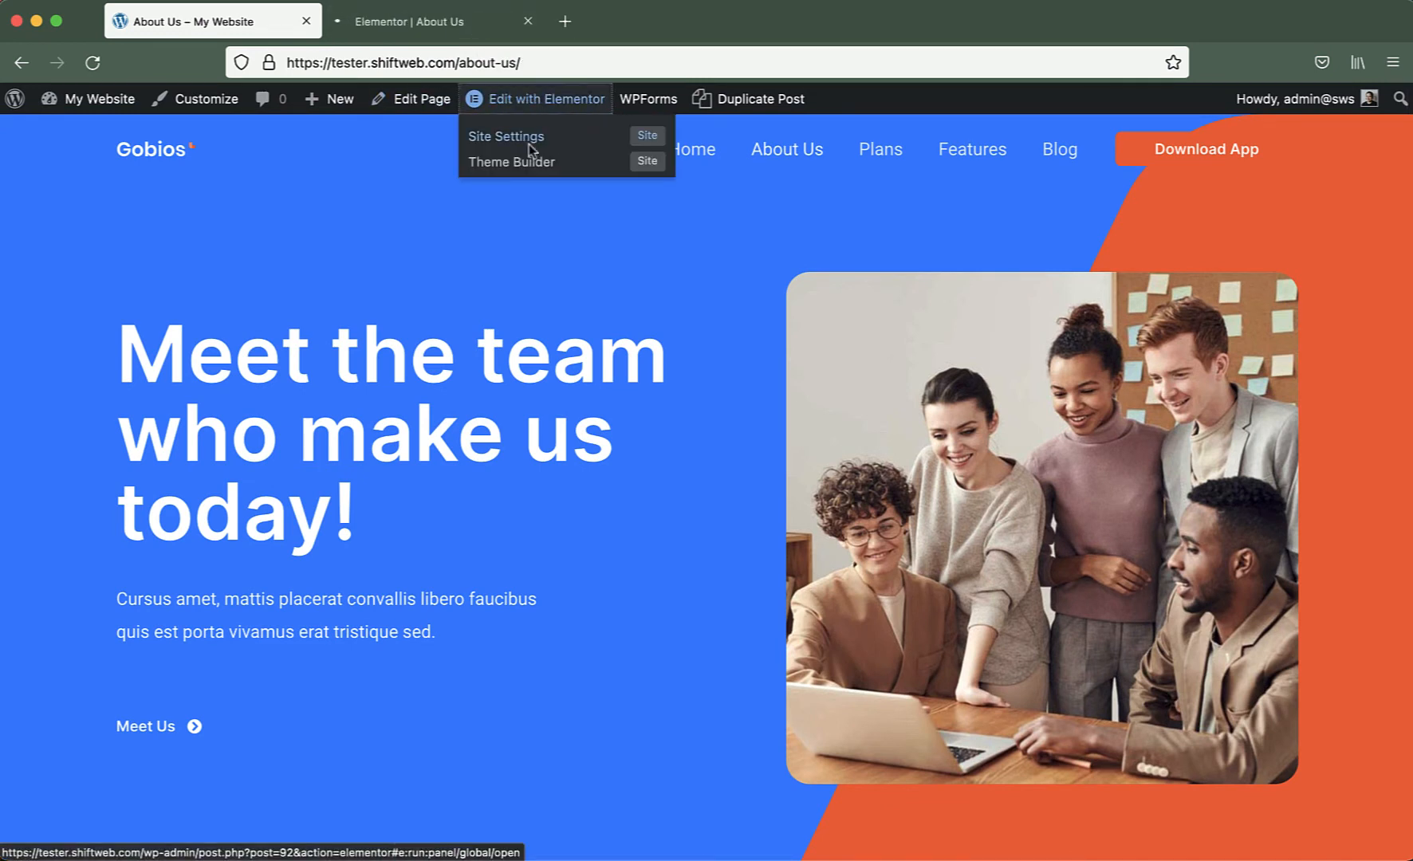
click(435, 22)
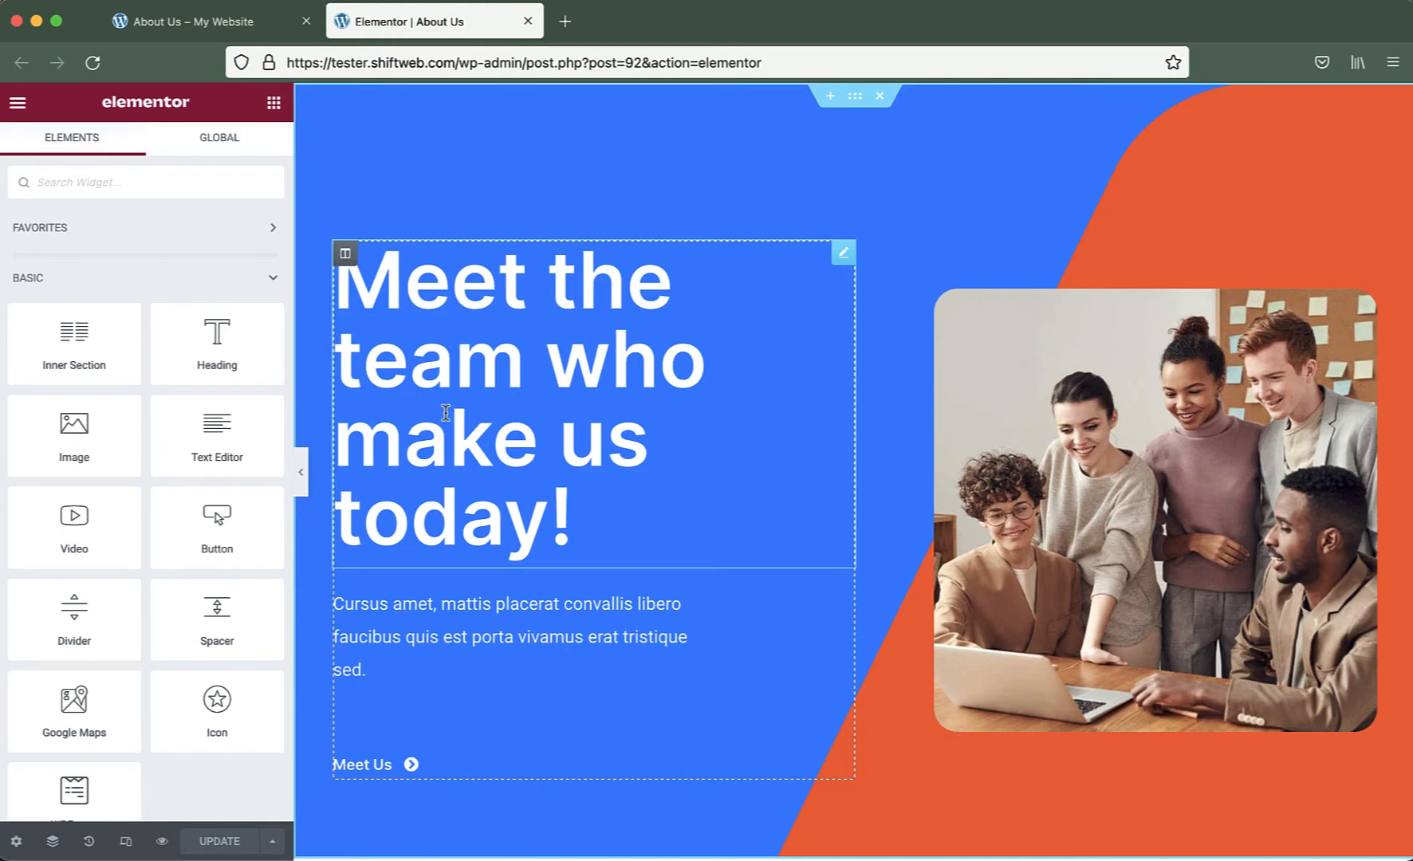
Check the image settings of the hero team photo and Our Vision photo, opening the latter's media chooser and closing it without inserting
click(1111, 456)
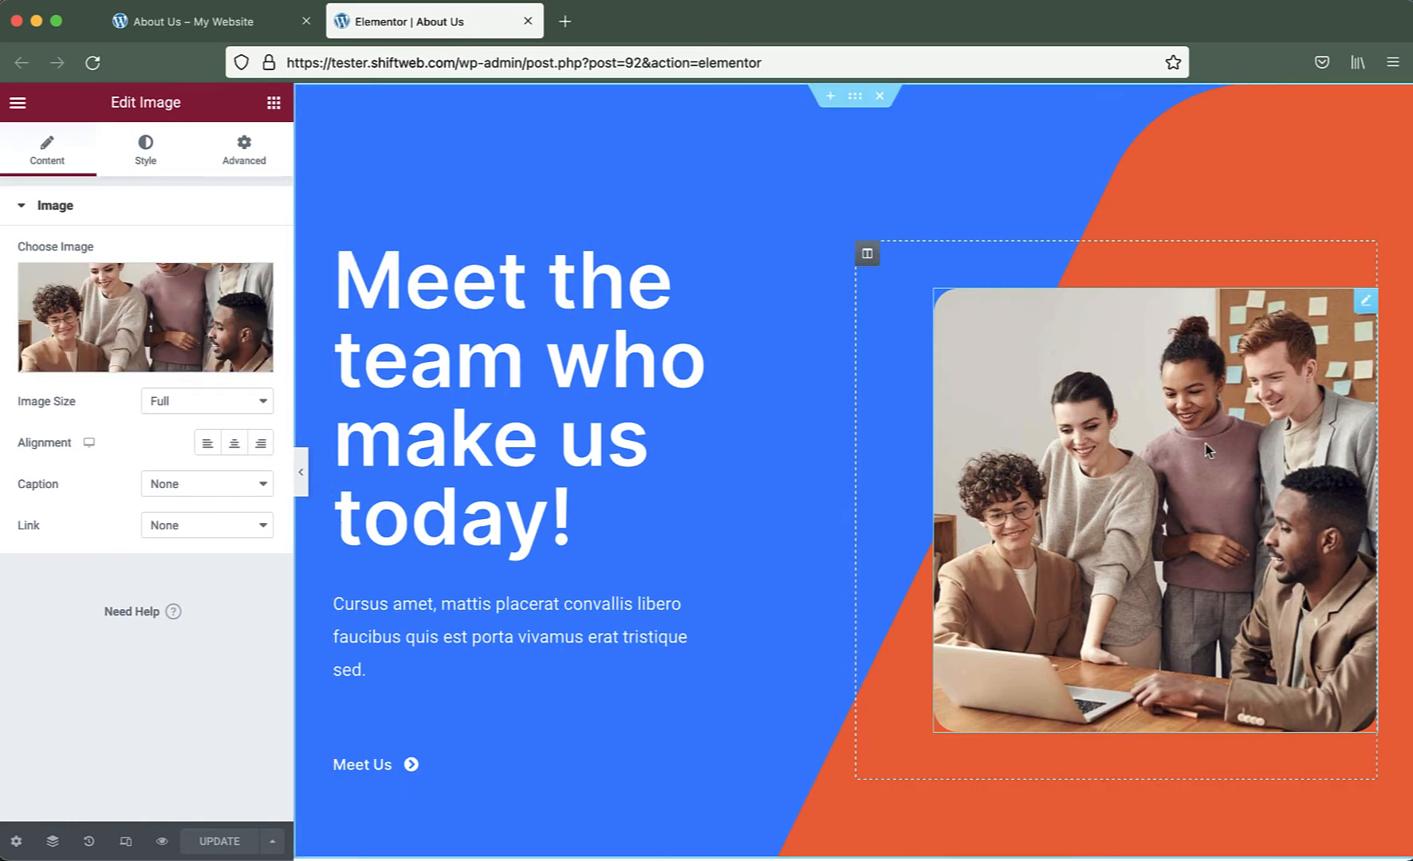
scroll(1212, 456, down, 10)
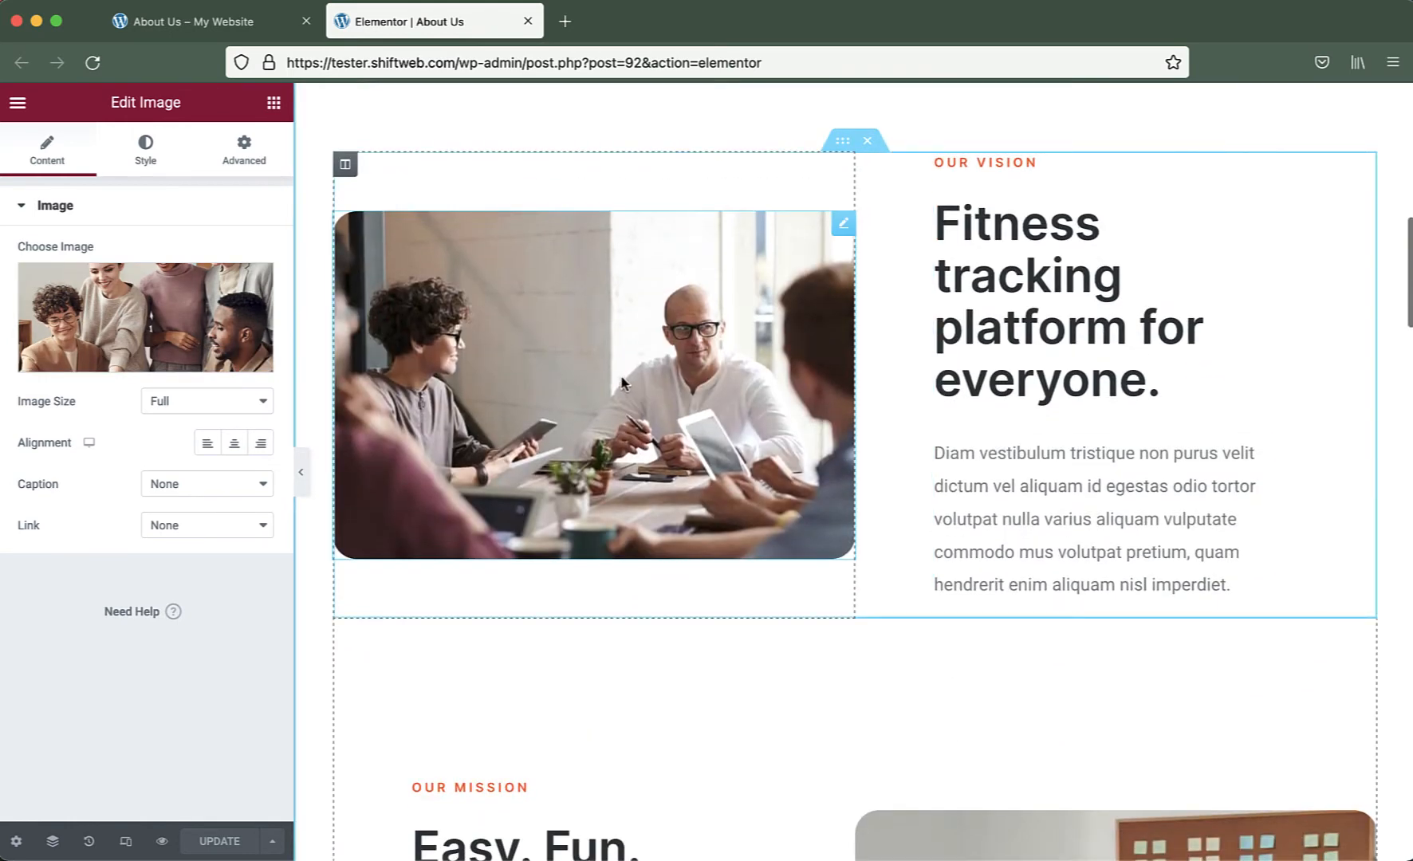
click(568, 357)
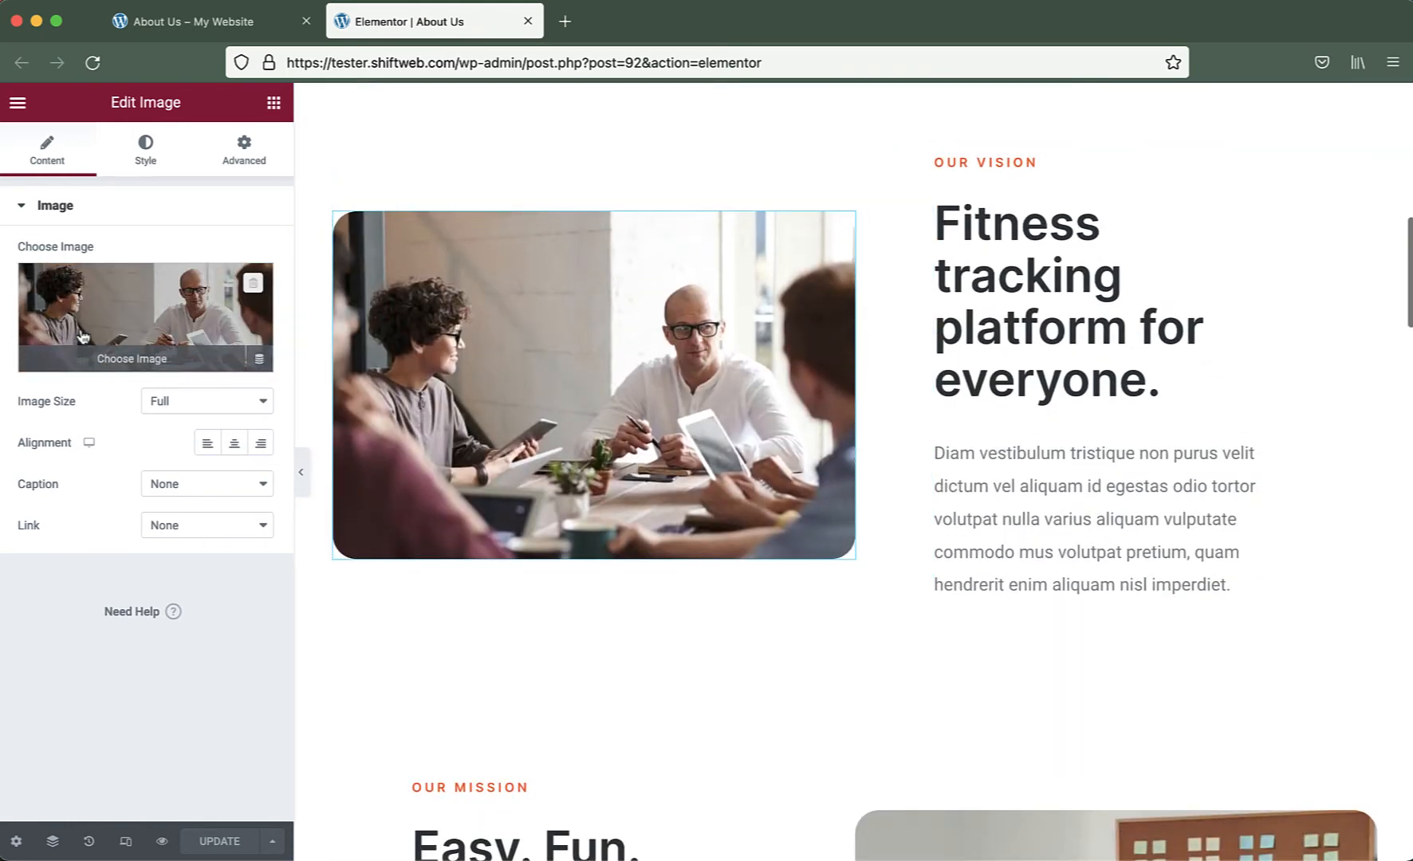
click(135, 323)
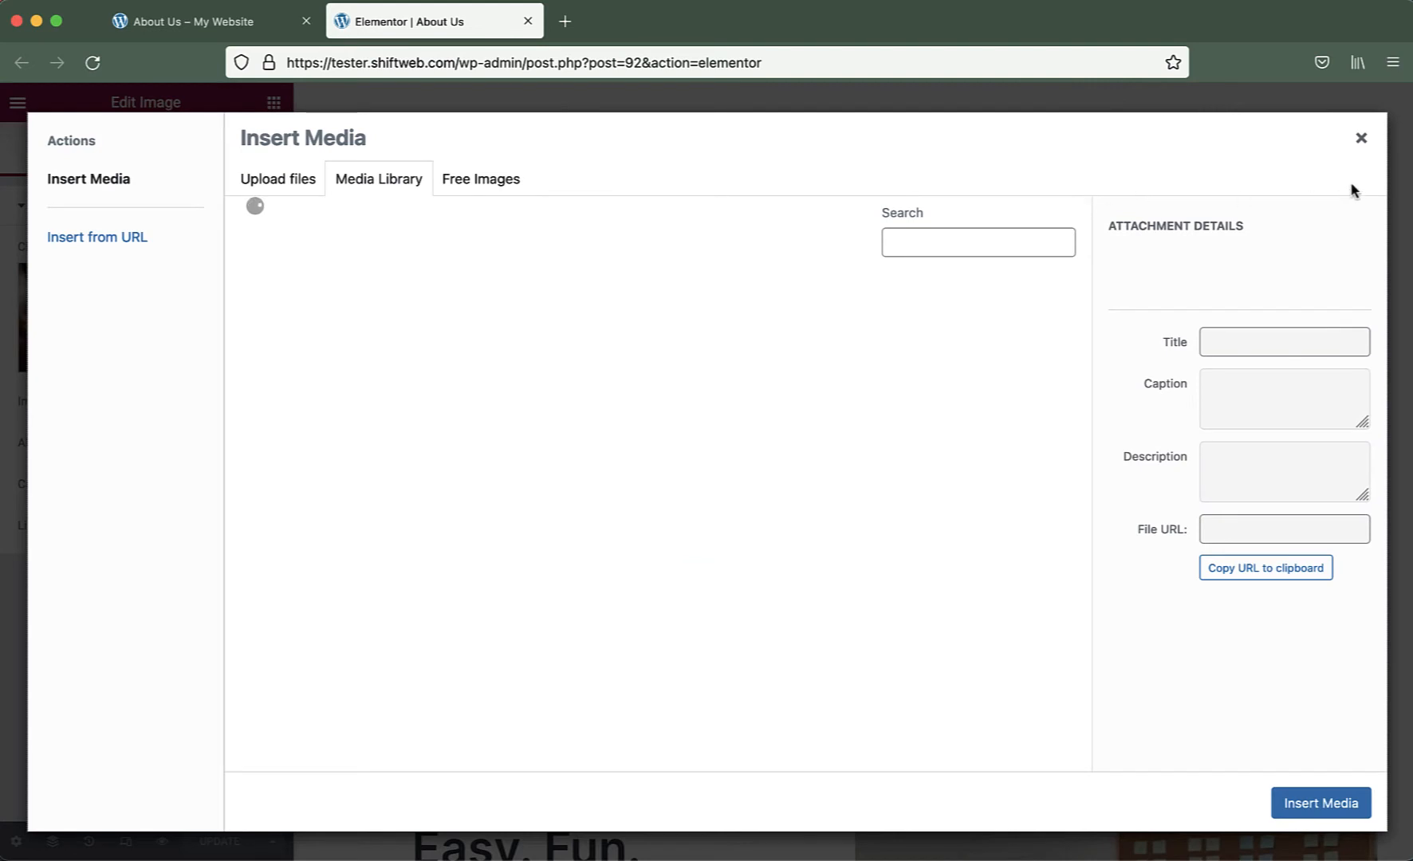
click(1360, 141)
Select the People First section and examine its background and background overlay image settings
scroll(1104, 440, down, 15)
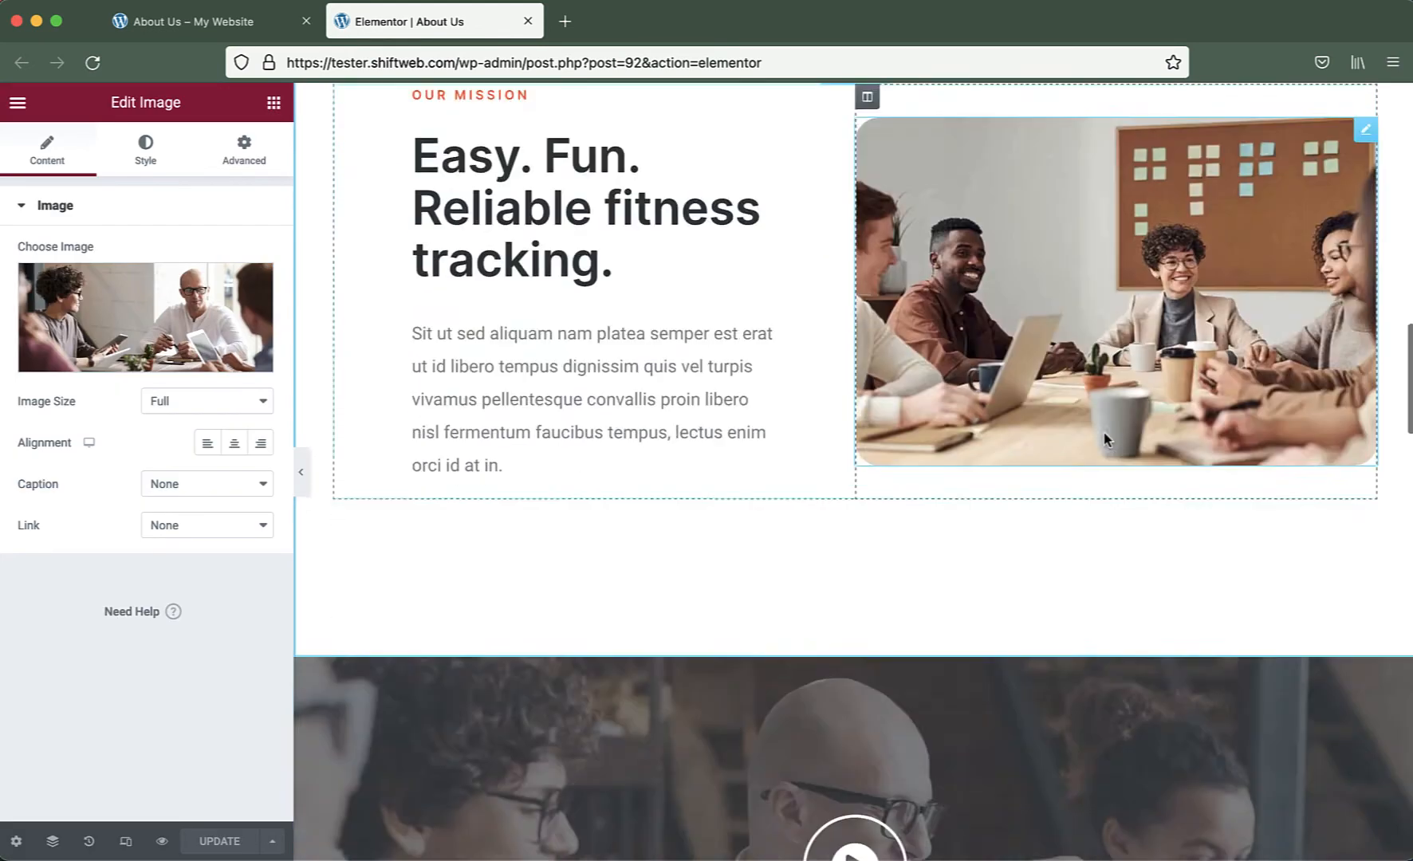
scroll(769, 297, up, 2)
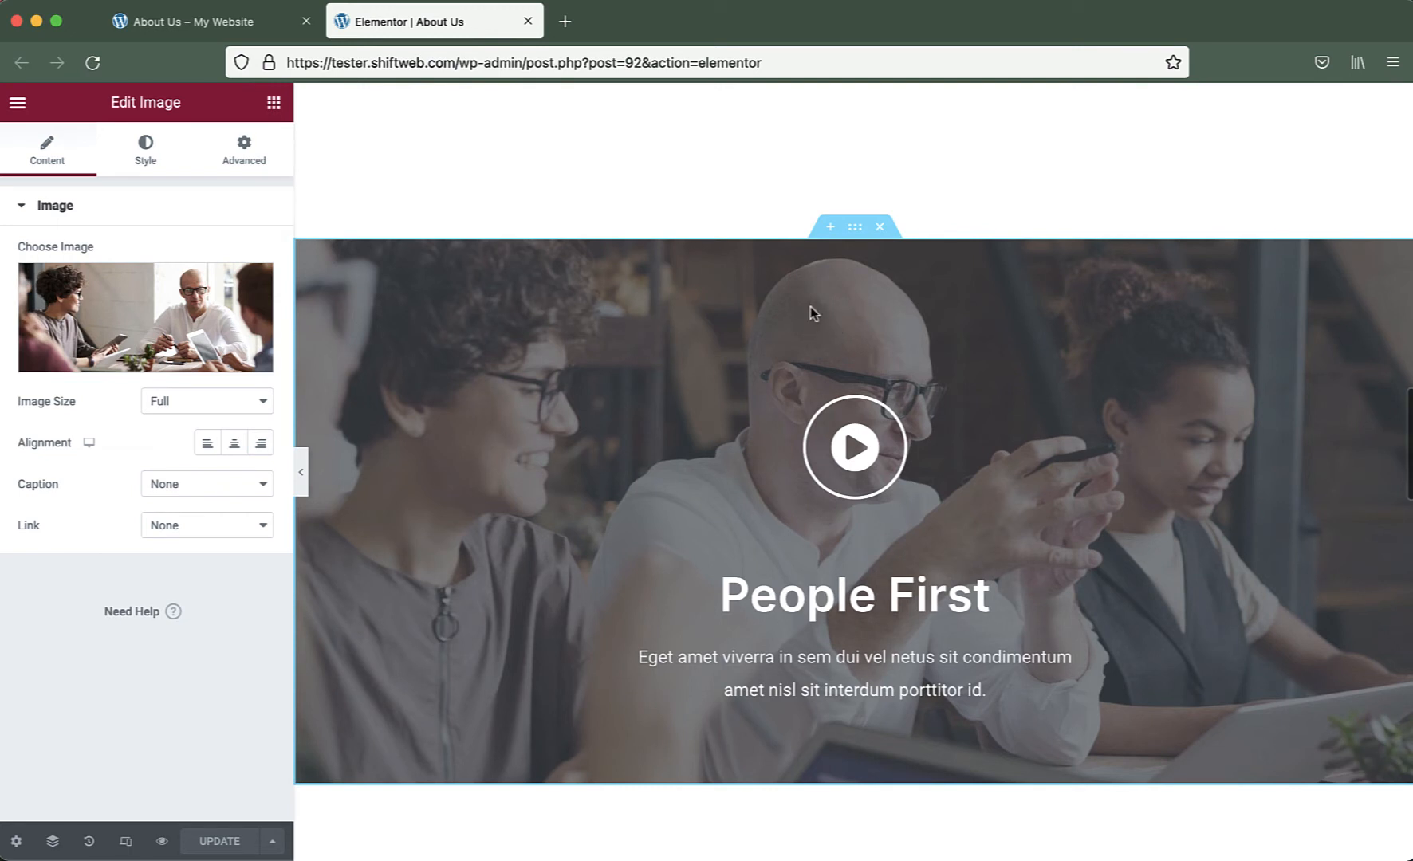
click(855, 229)
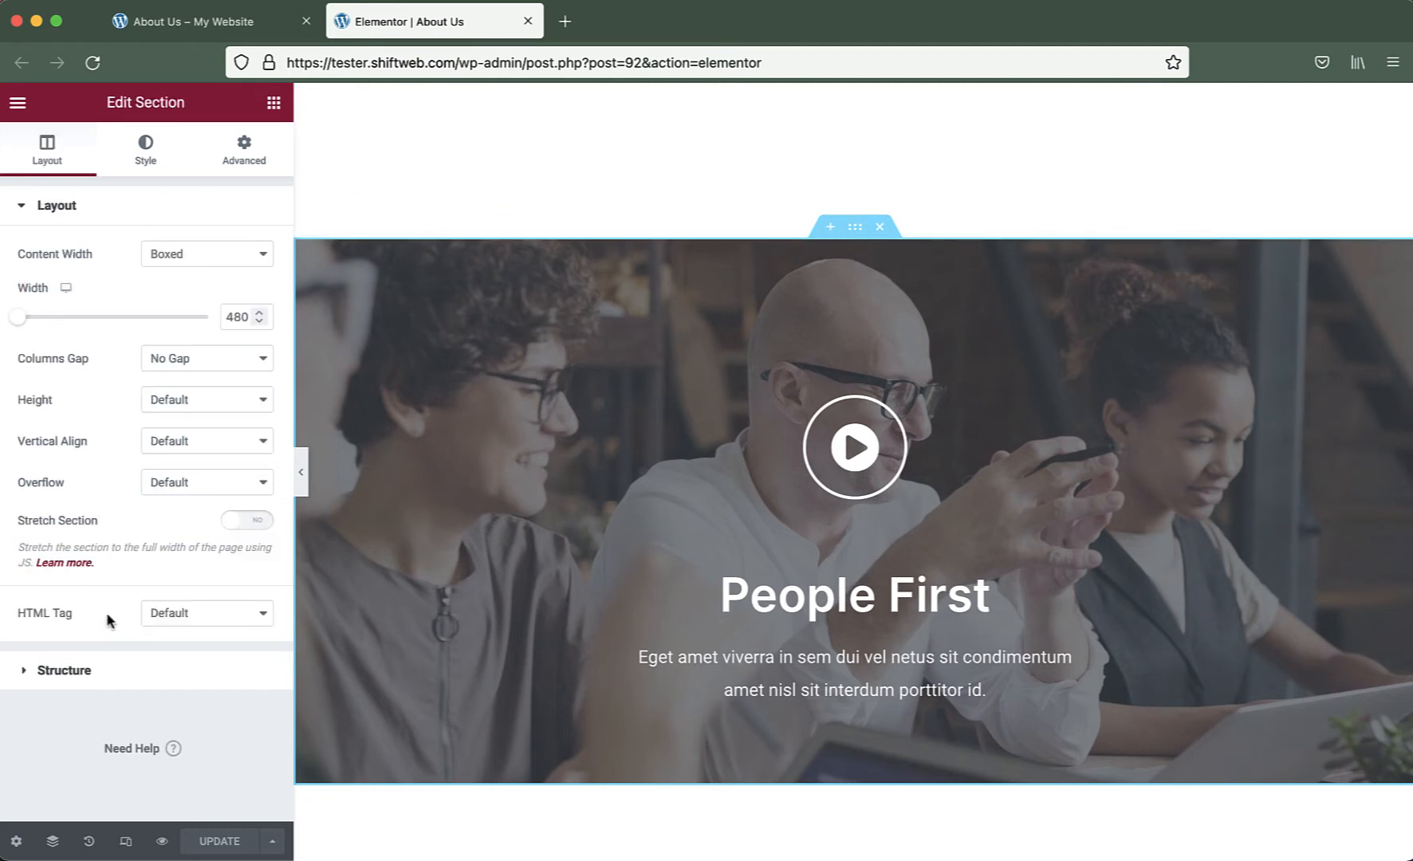
click(146, 156)
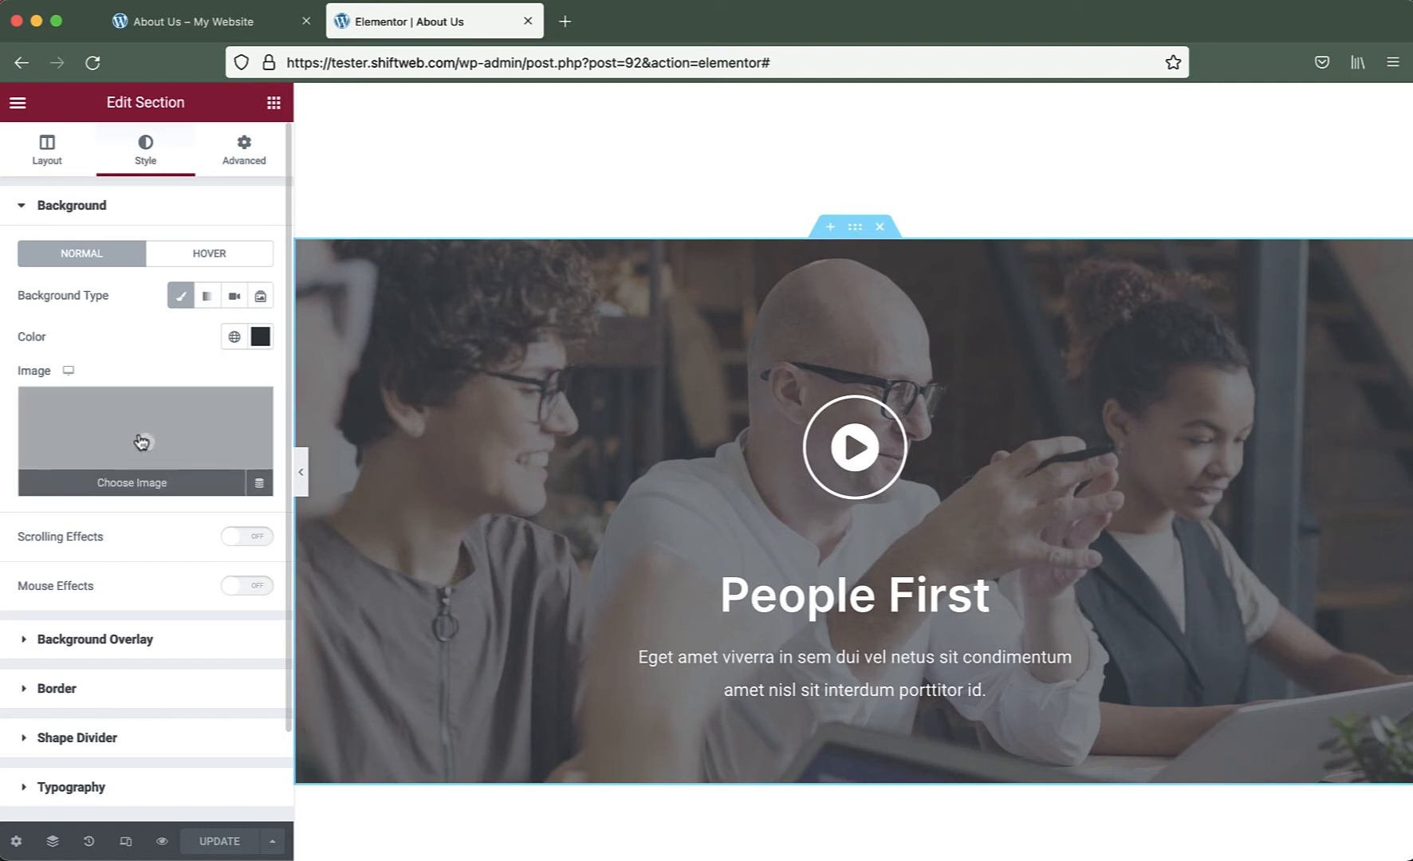
click(112, 643)
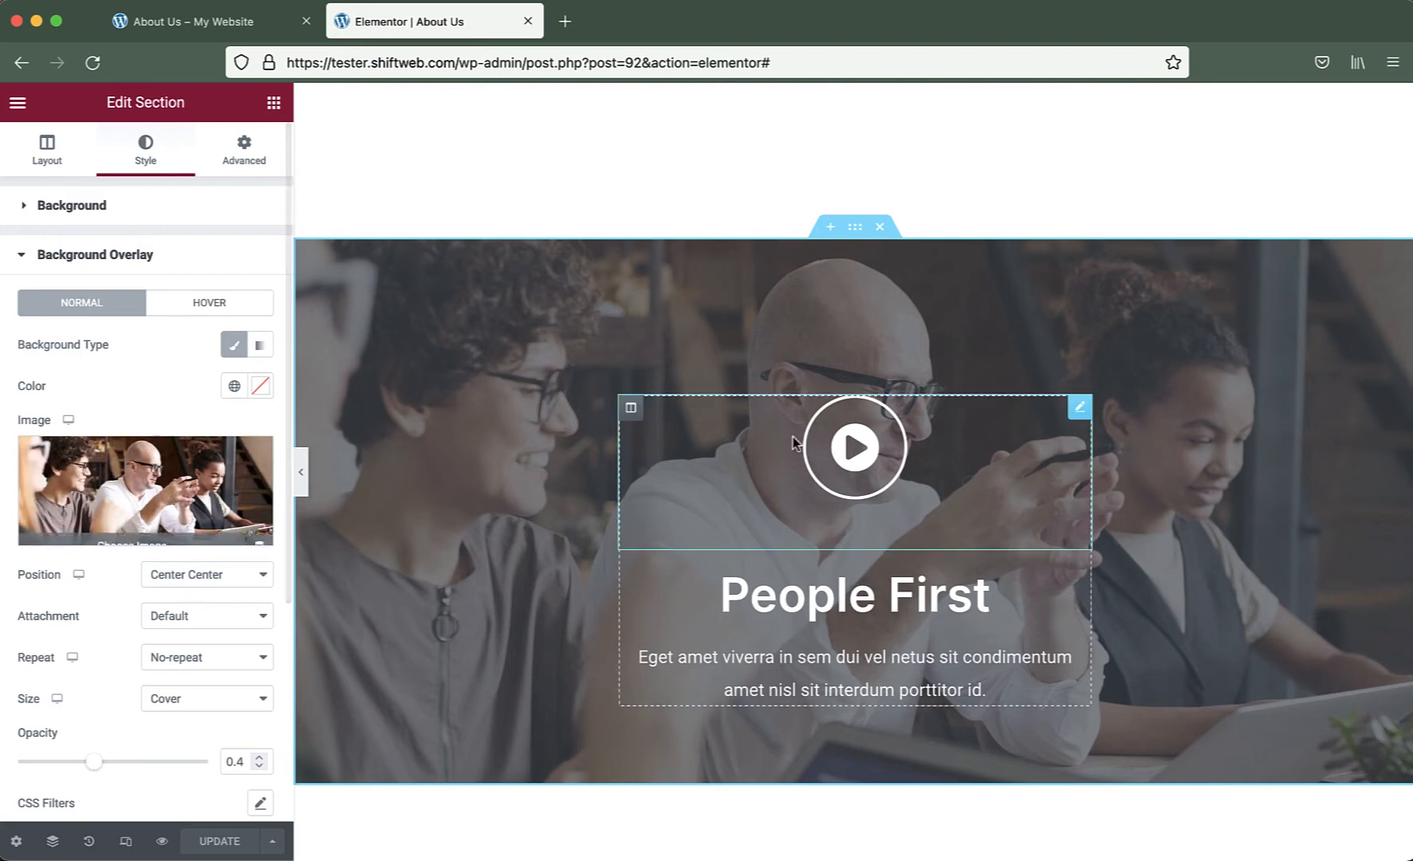
Examine the image settings of the Our Mission meeting photo and return to the People First section
scroll(1048, 426, up, 7)
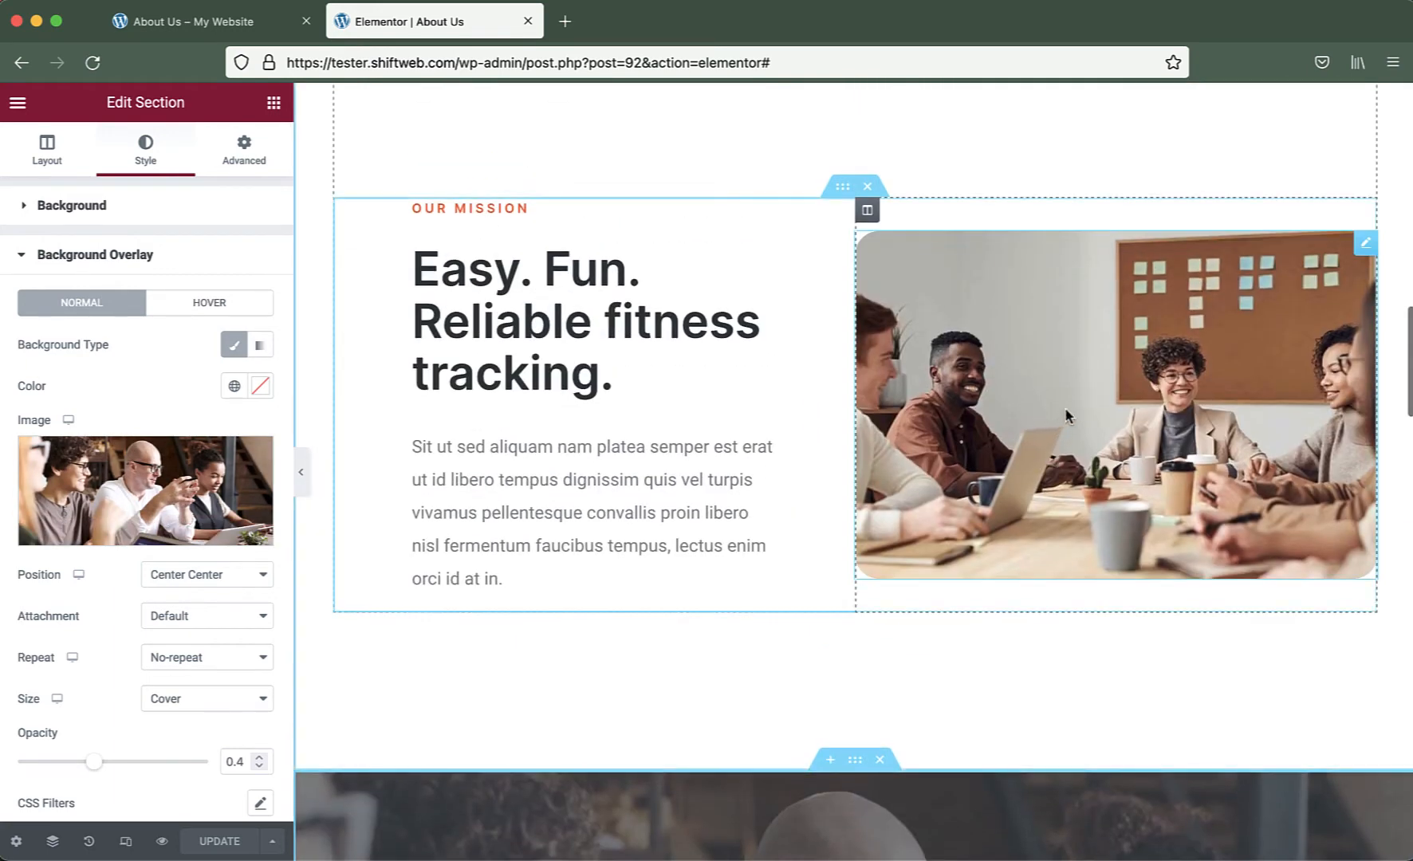
click(1062, 412)
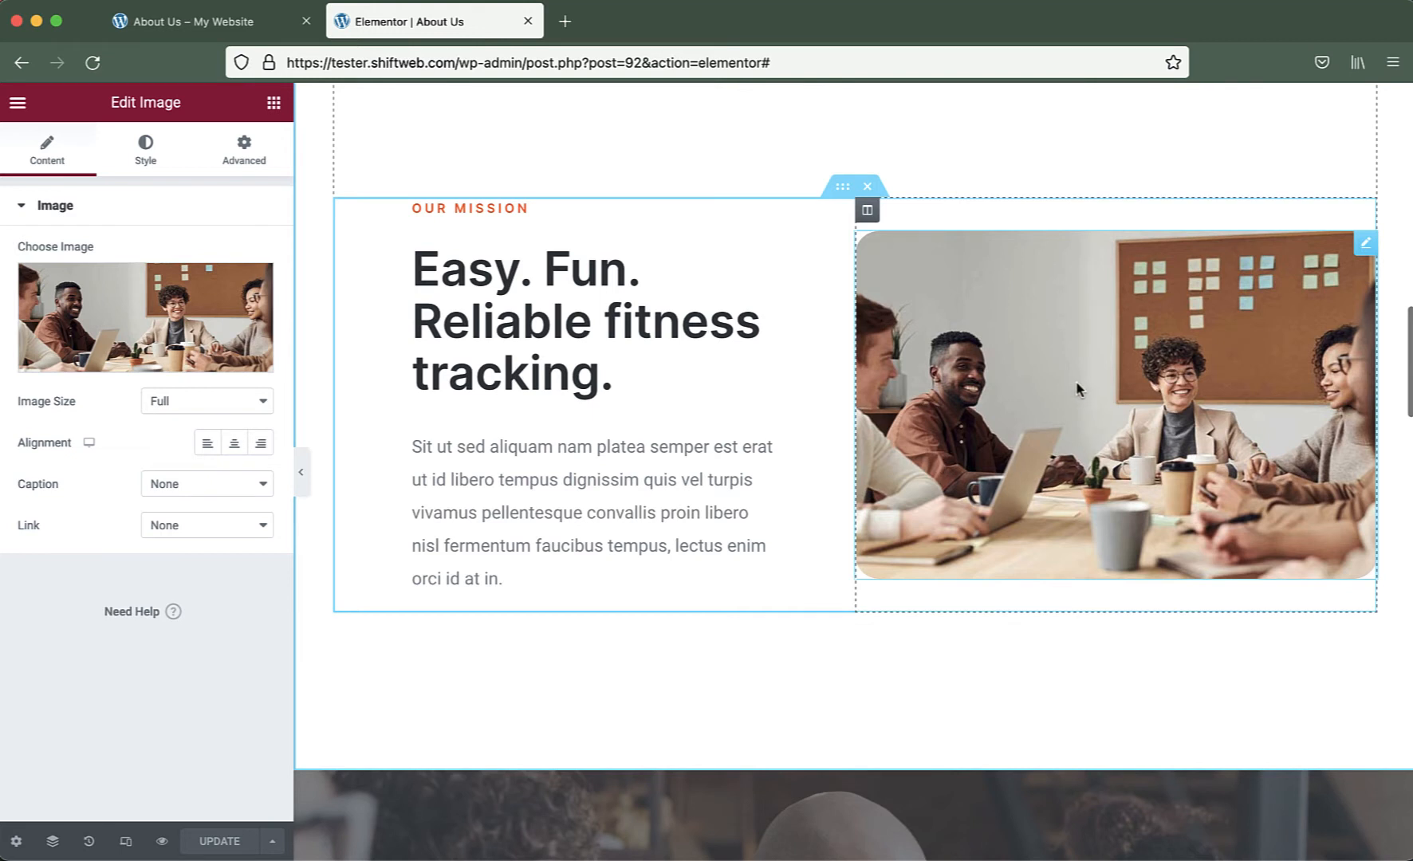
mouse_move(100, 334)
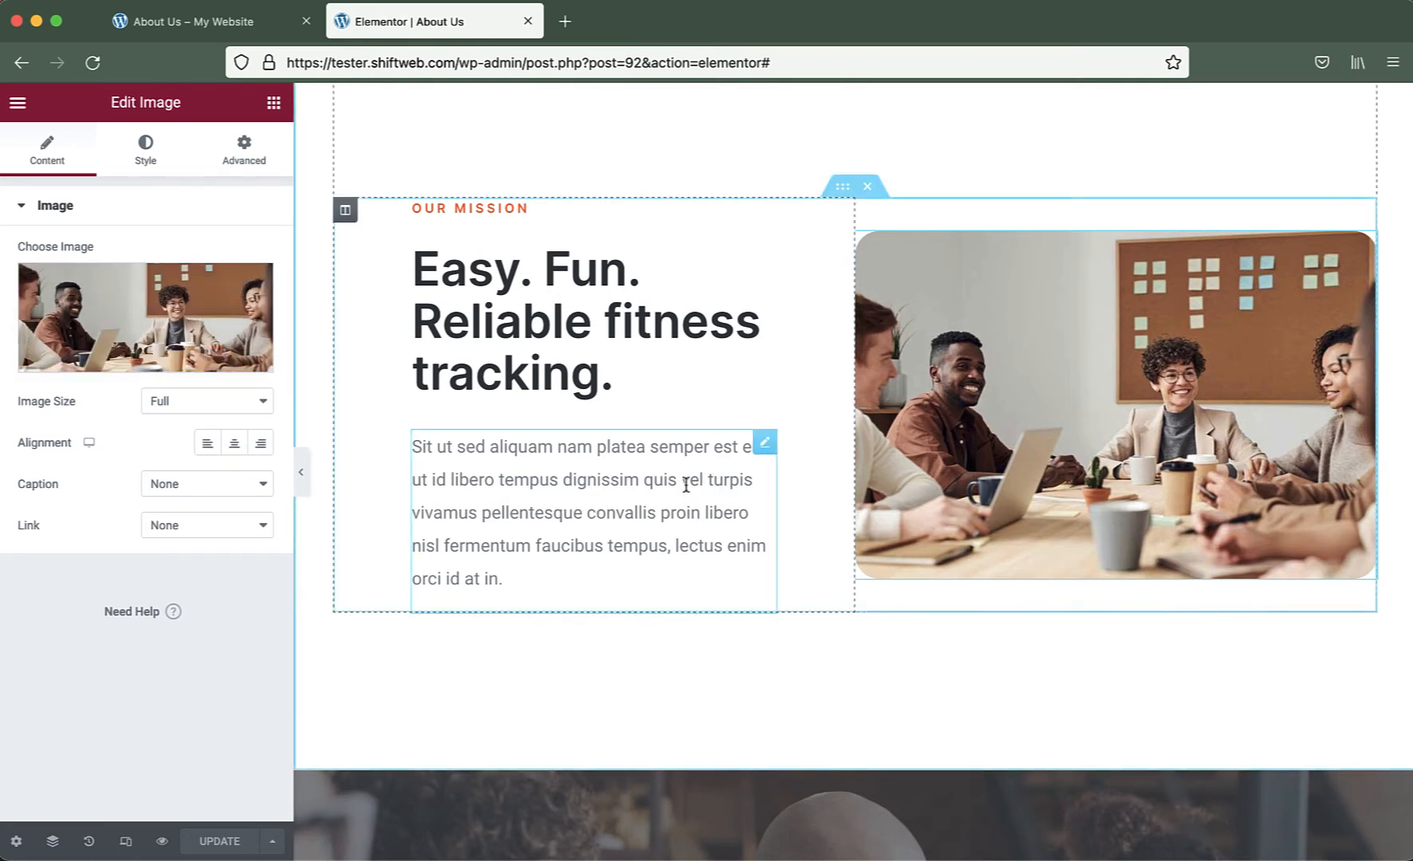
scroll(688, 486, down, 6)
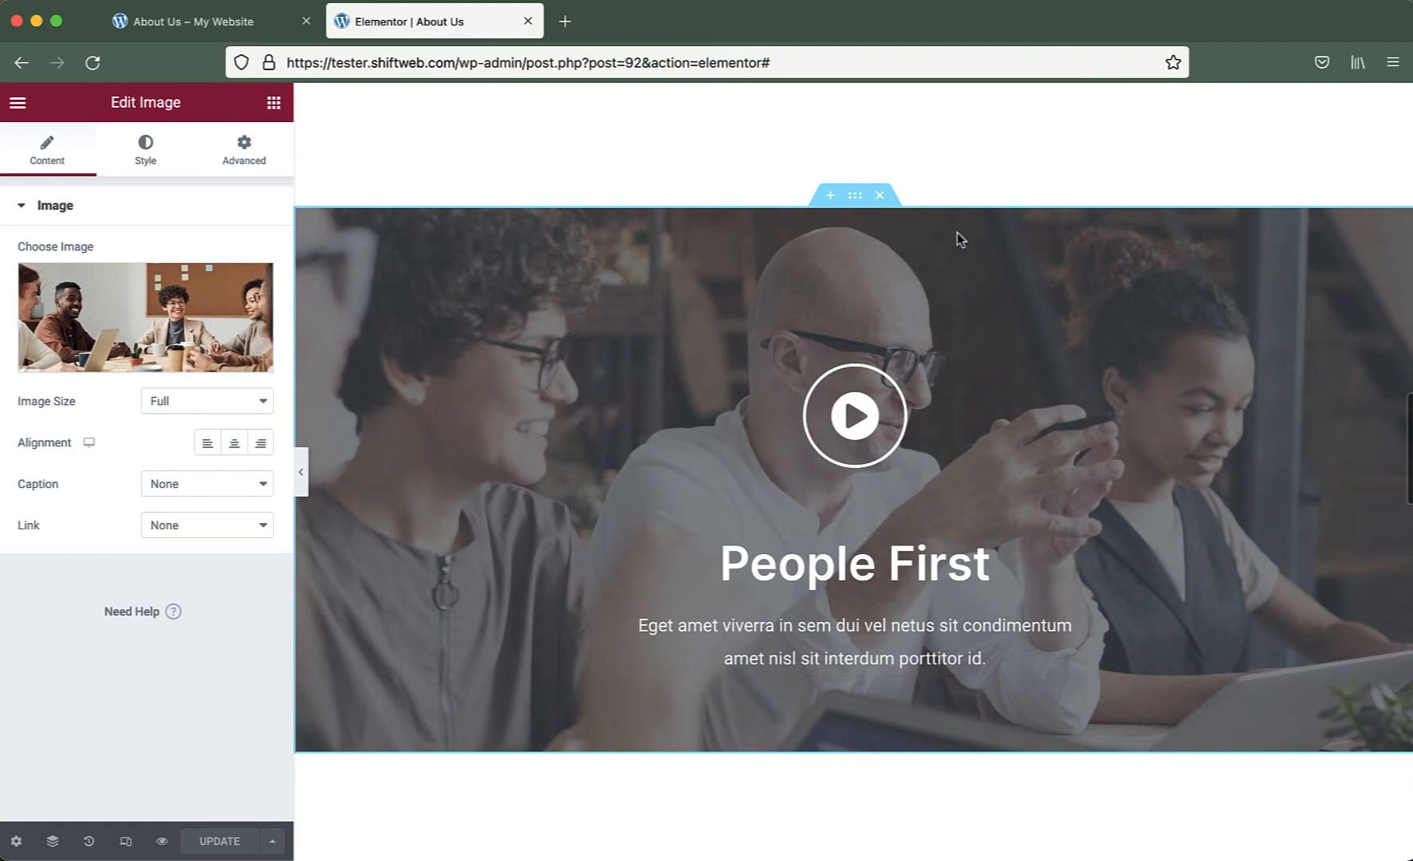
Examine the background overlay image settings of the People First section
click(855, 196)
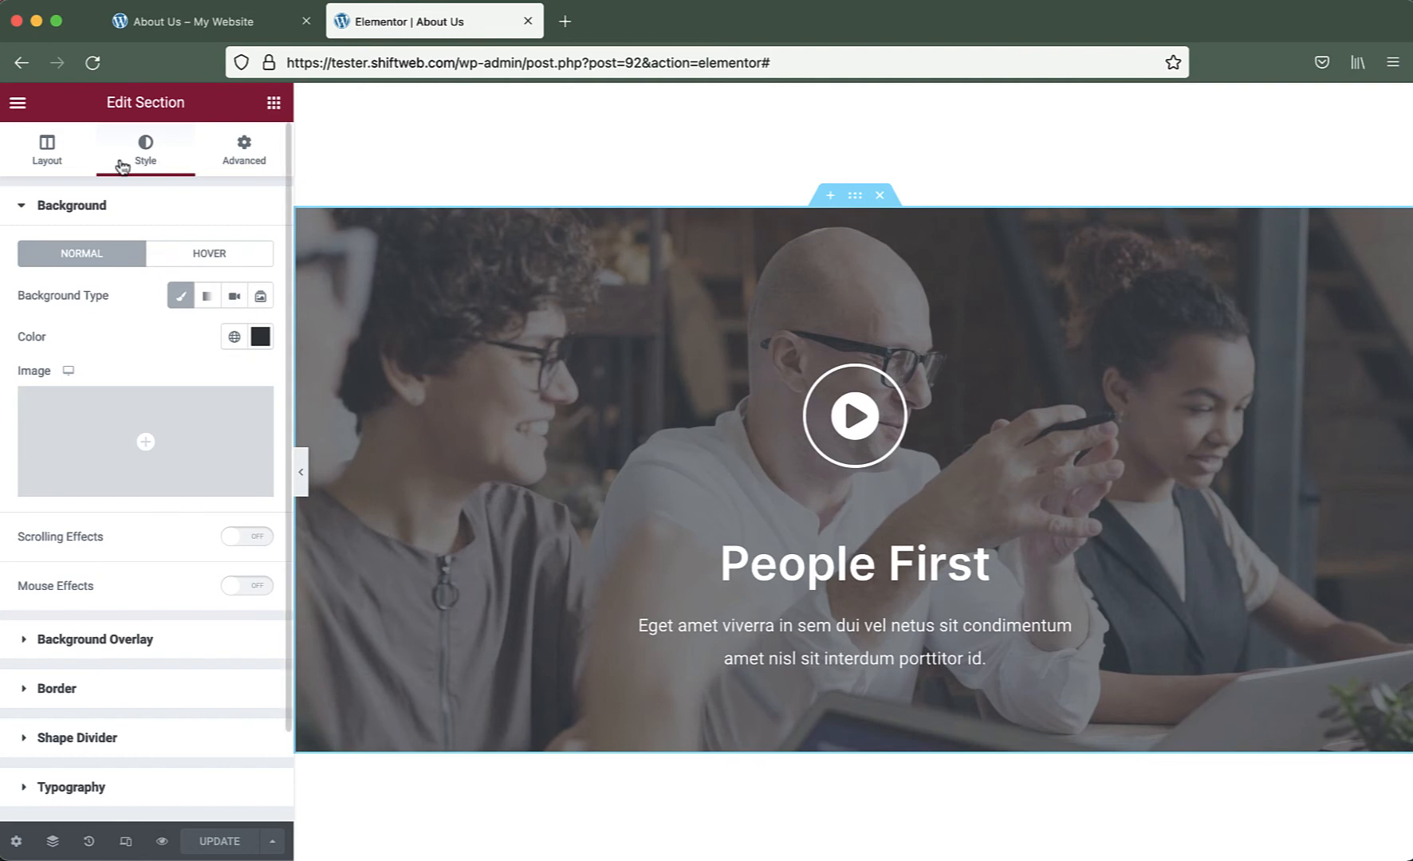
click(116, 643)
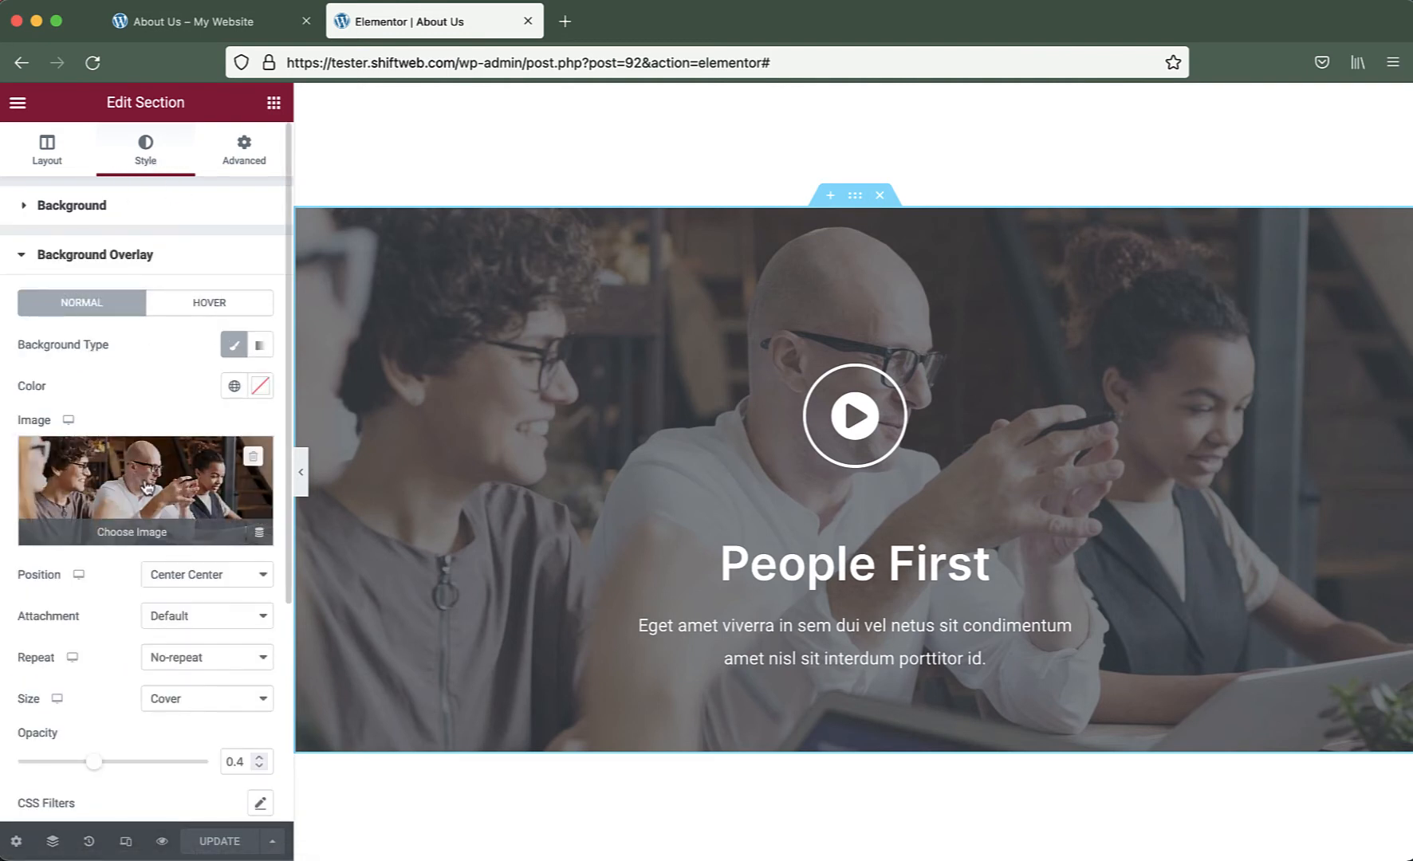
Check the image settings of the three Our Leadership portraits and look over the rest of the team section
scroll(888, 467, down, 10)
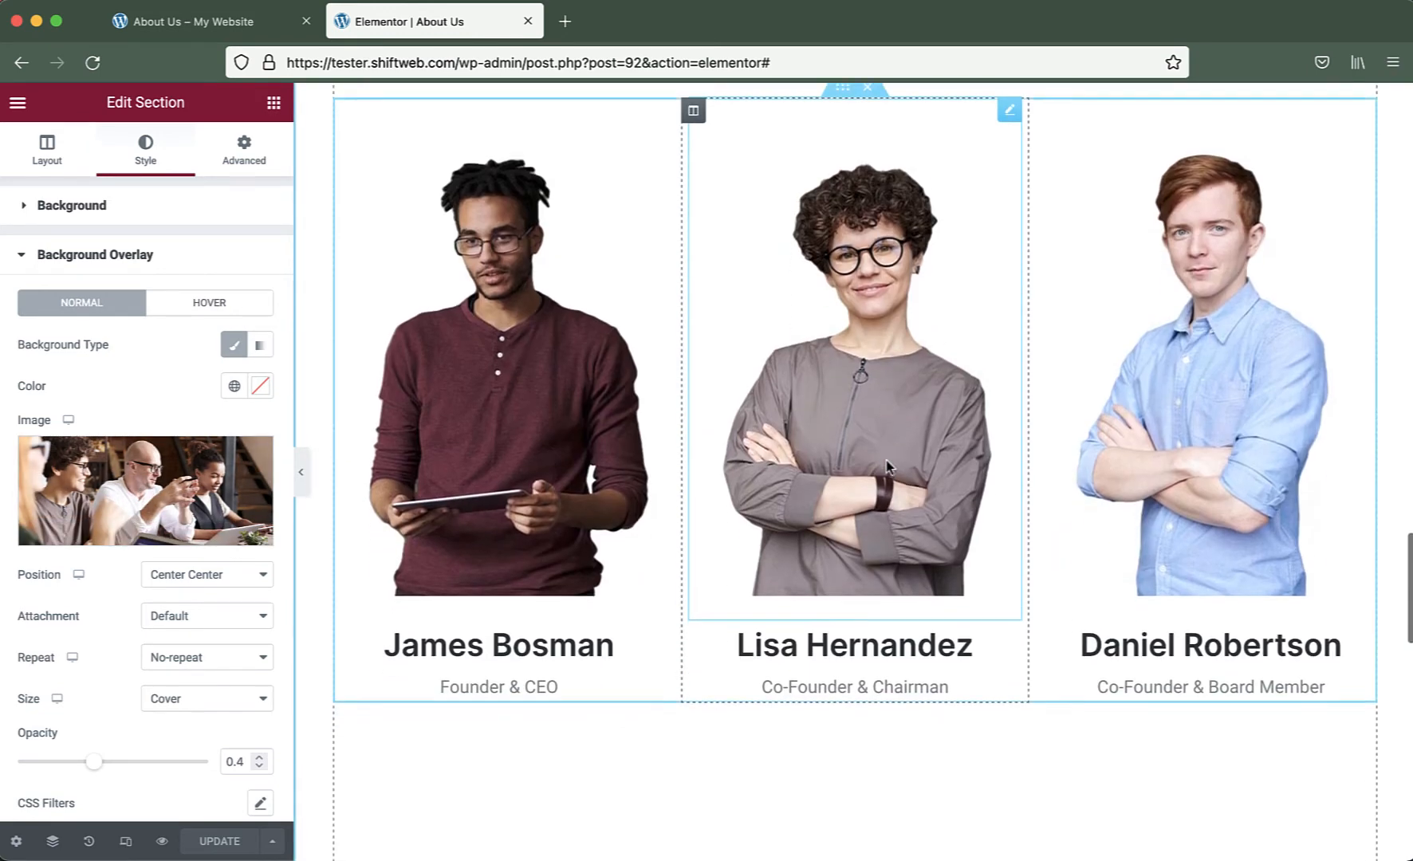
click(752, 384)
click(584, 388)
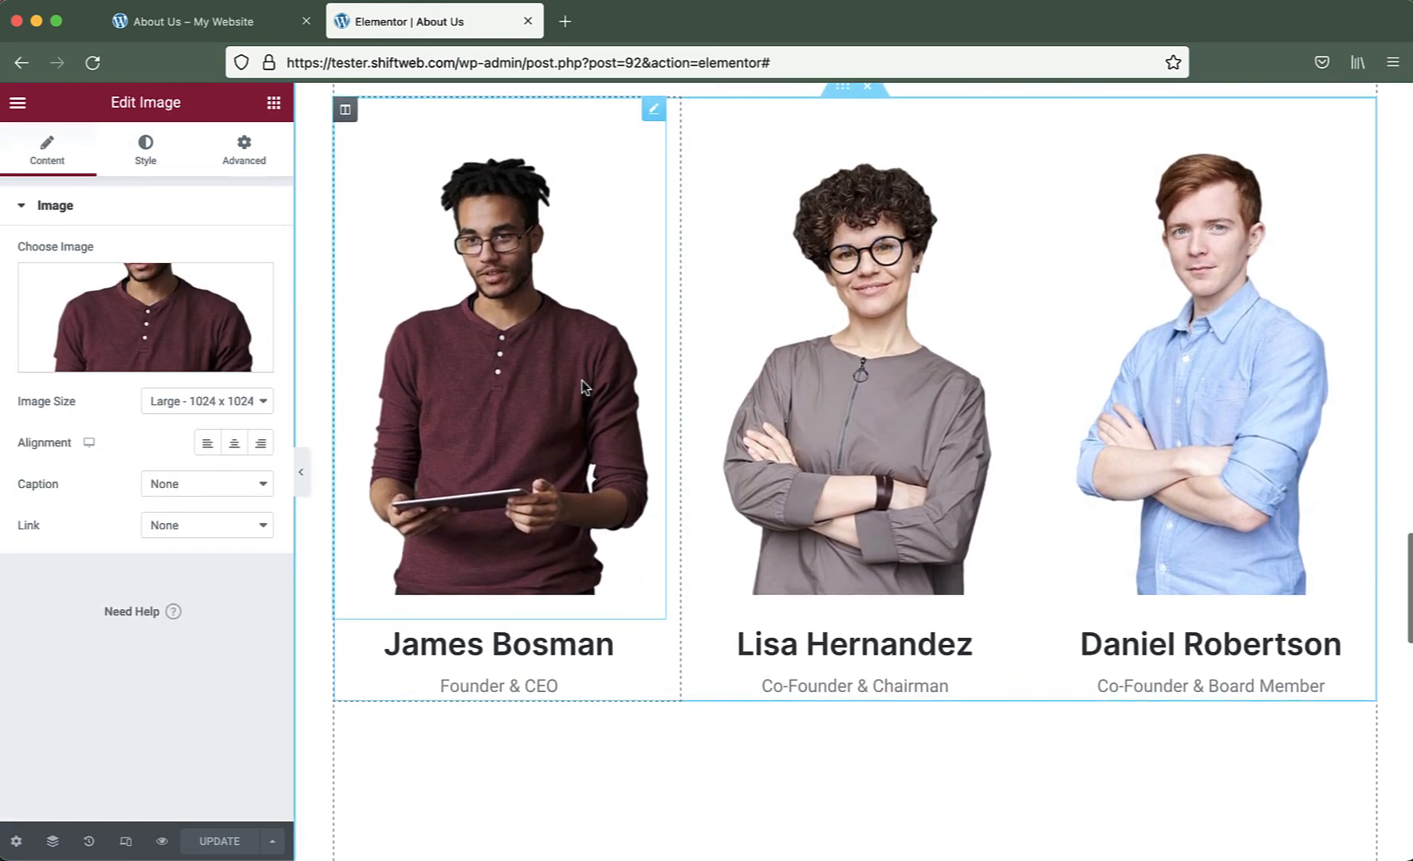
scroll(580, 387, up, 3)
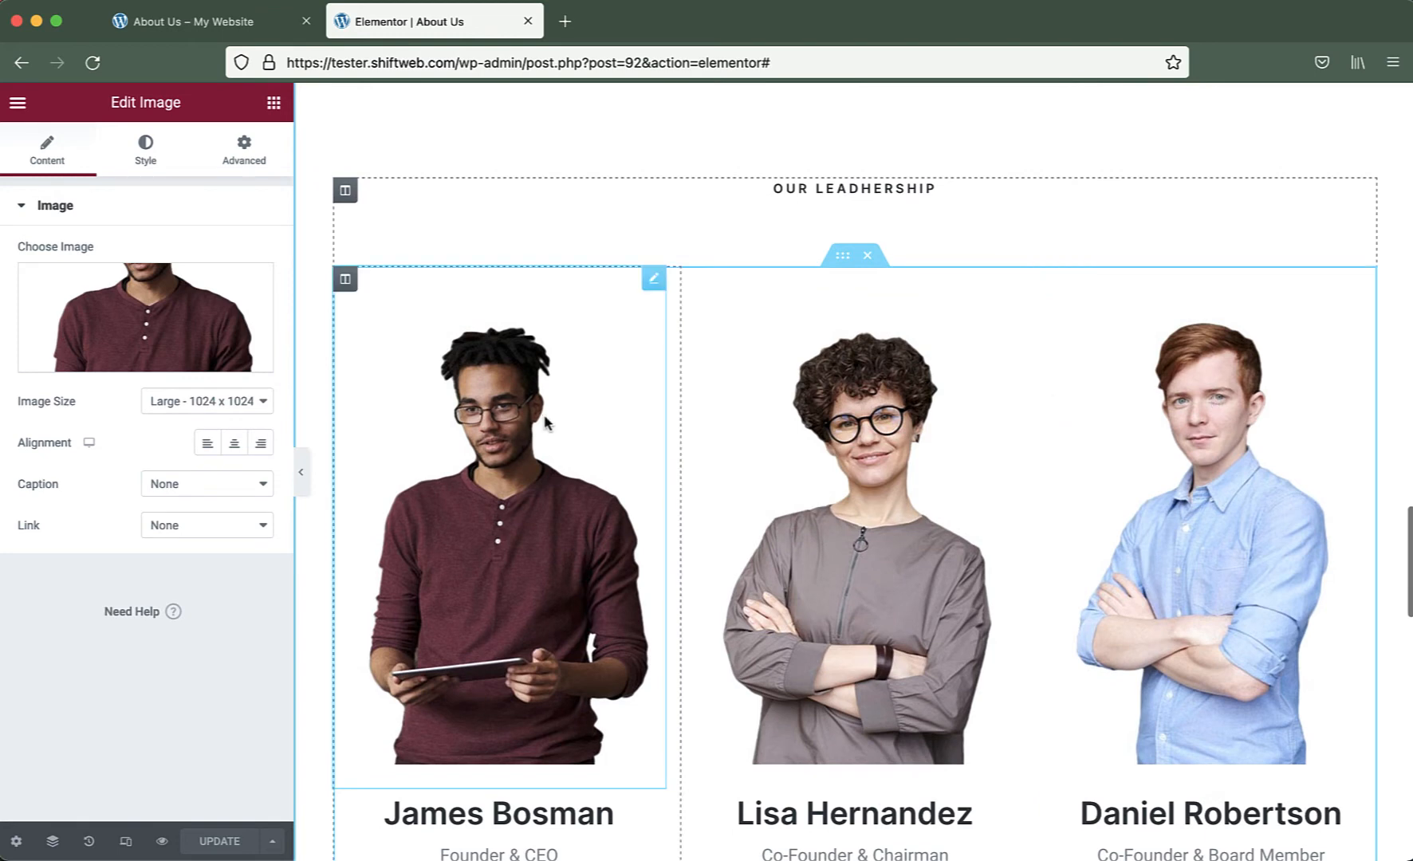
click(734, 511)
click(1107, 512)
scroll(1107, 511, down, 15)
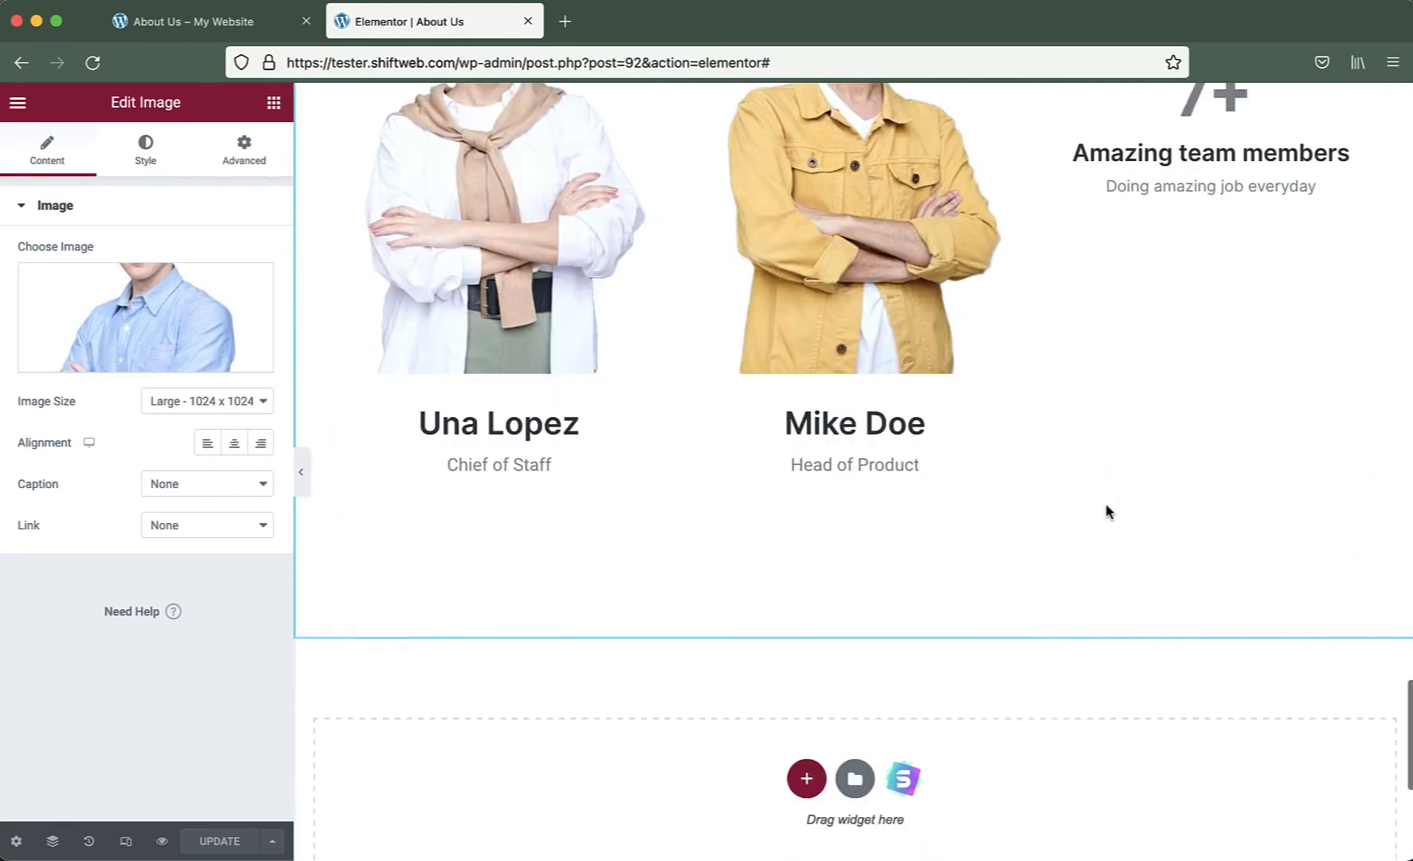
scroll(1106, 511, down, 5)
Open the hero team photo in the media library and set its alt text to "tech startup team member"
scroll(1106, 511, up, 20)
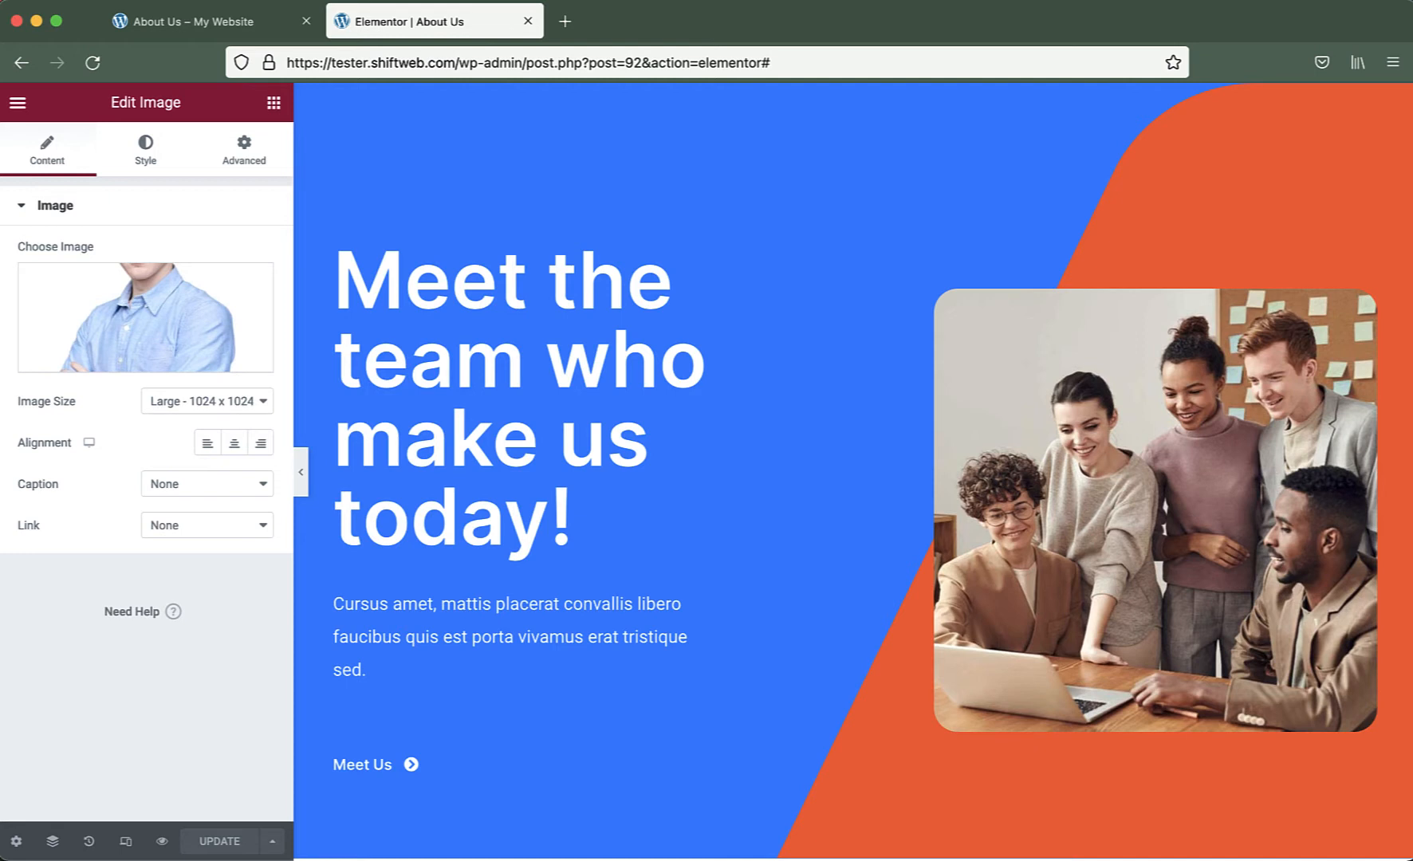
click(1106, 359)
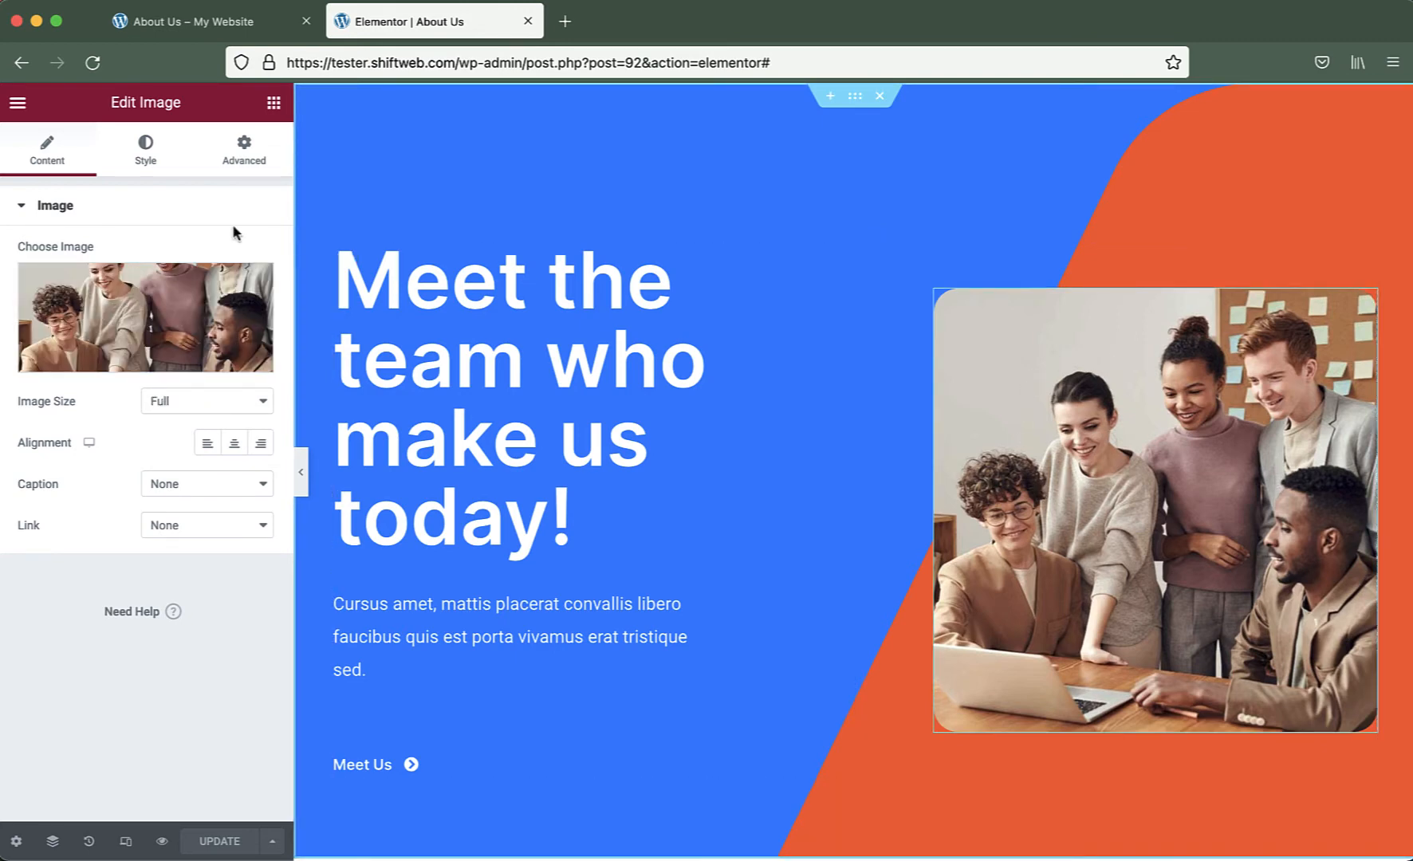
mouse_move(100, 283)
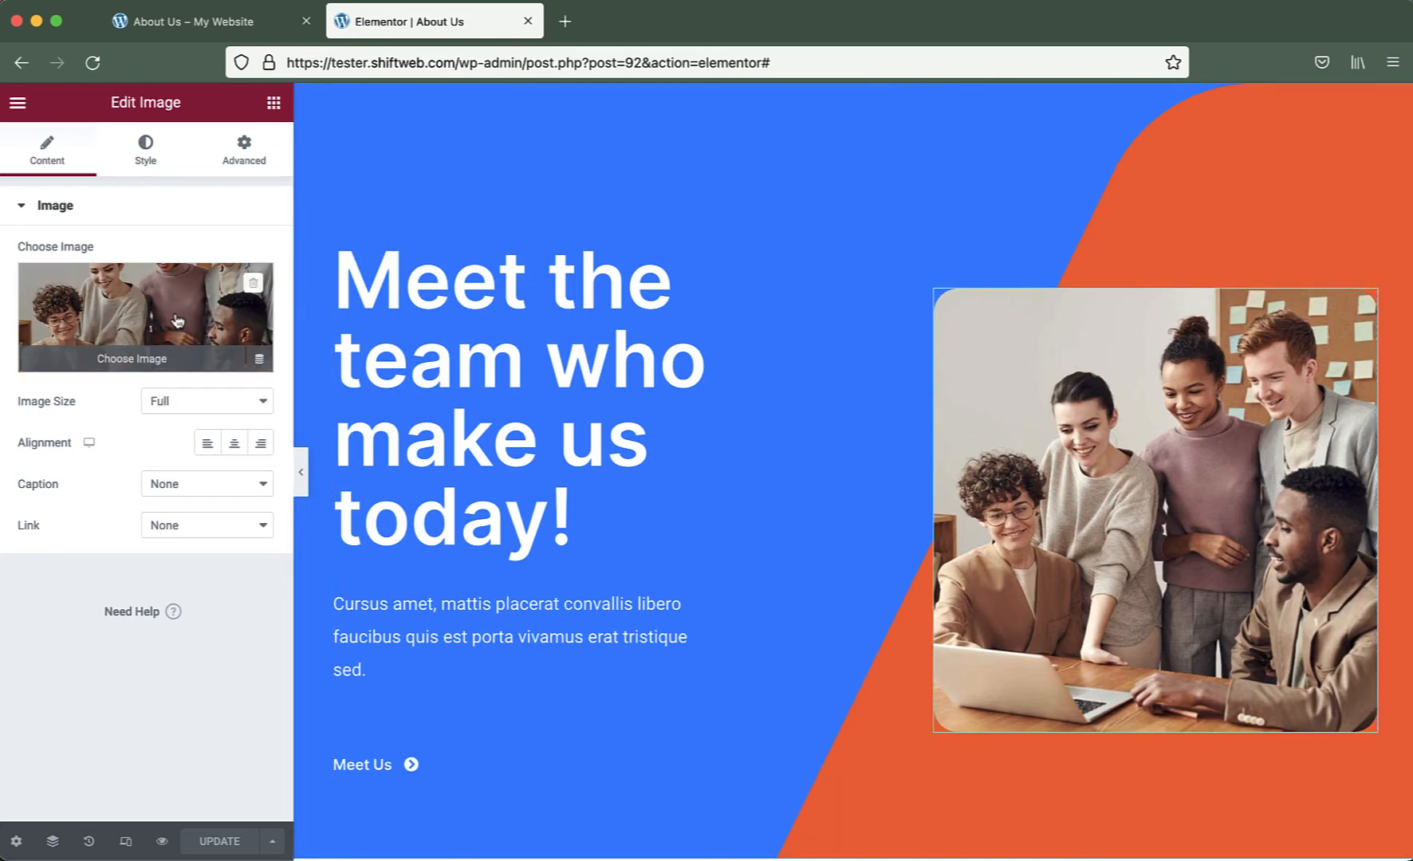
click(149, 315)
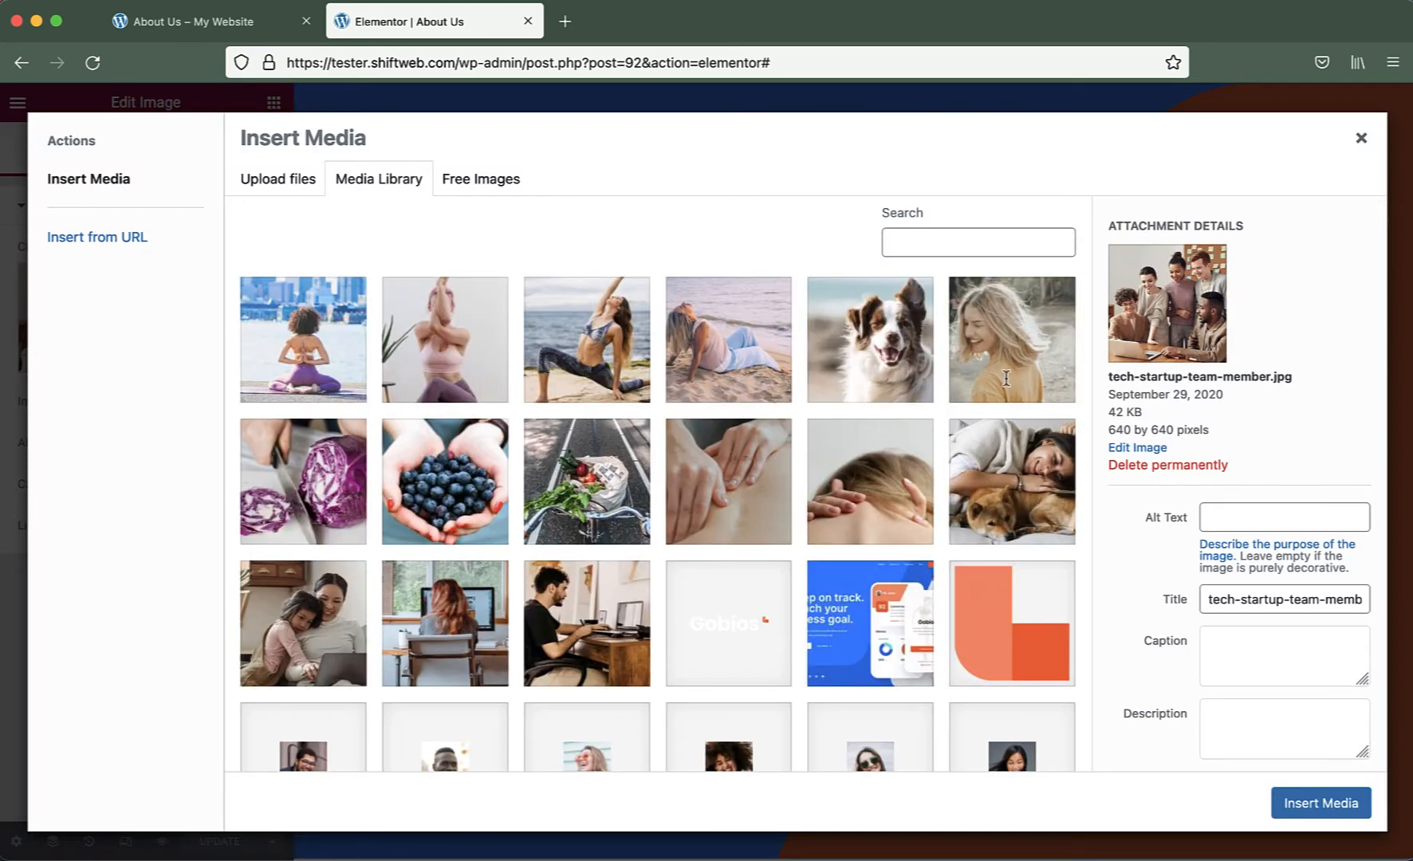
click(1238, 524)
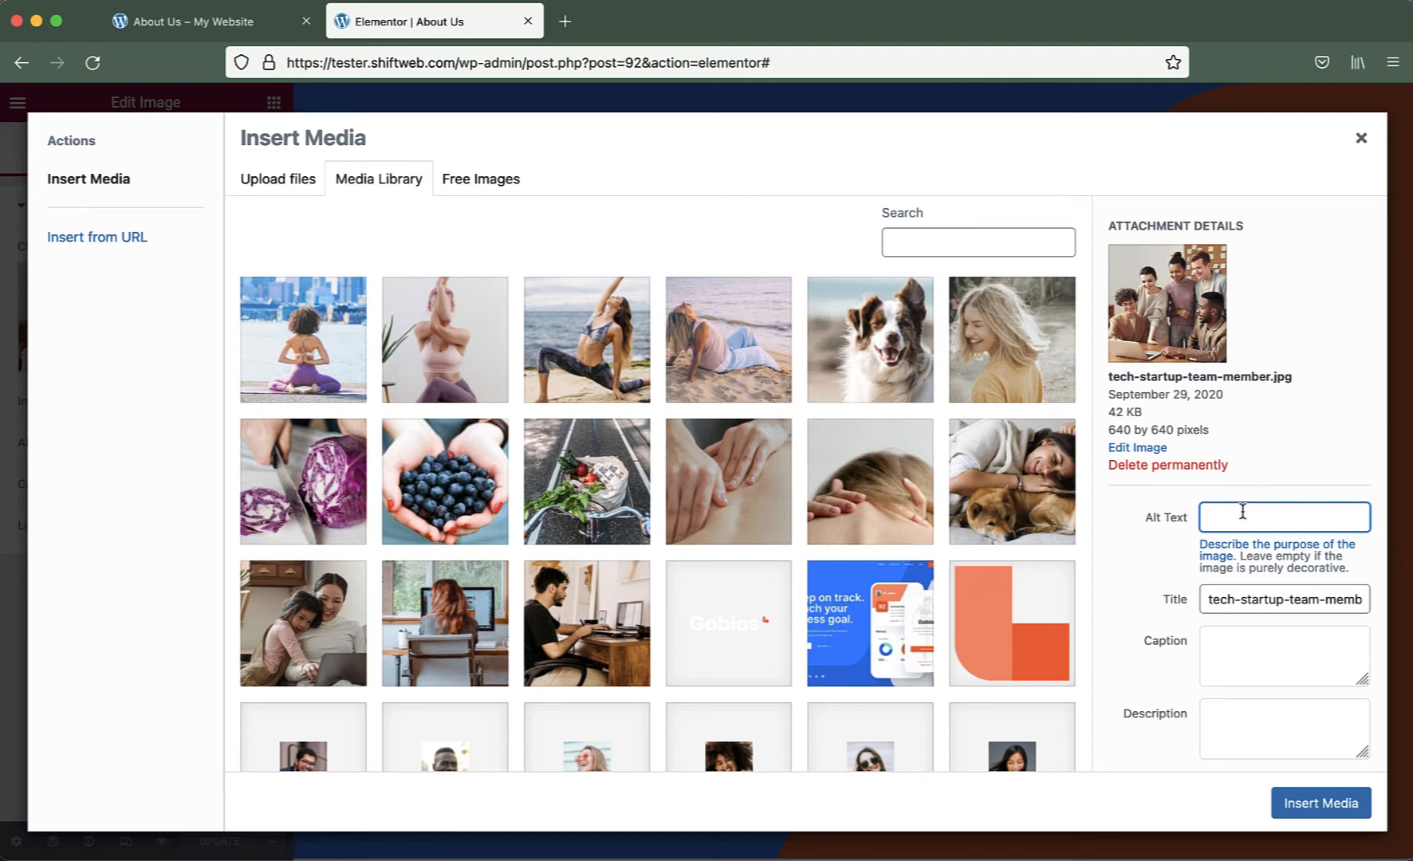
text(tech startup team member)
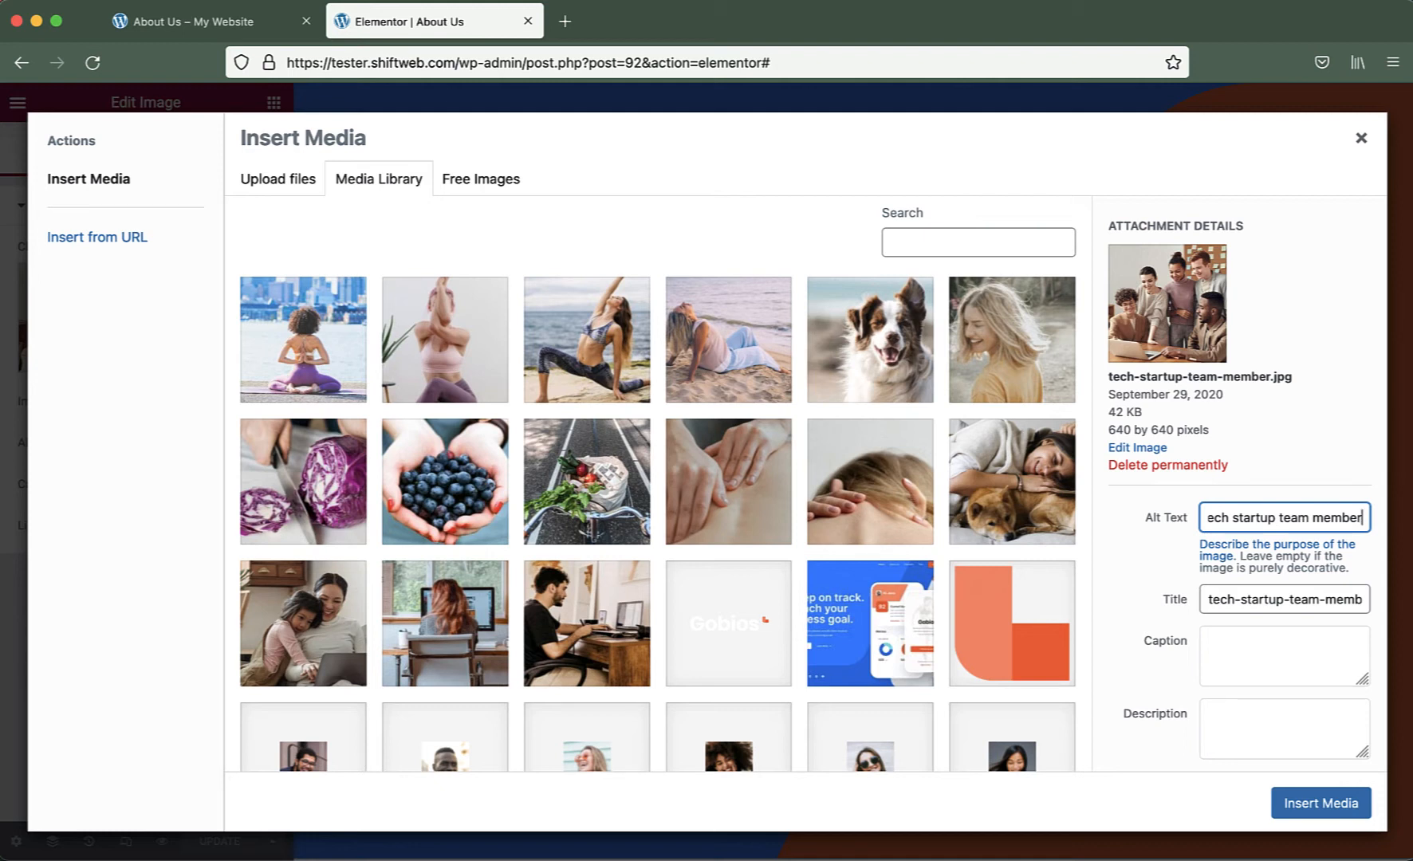
drag(1274, 517, 1189, 519)
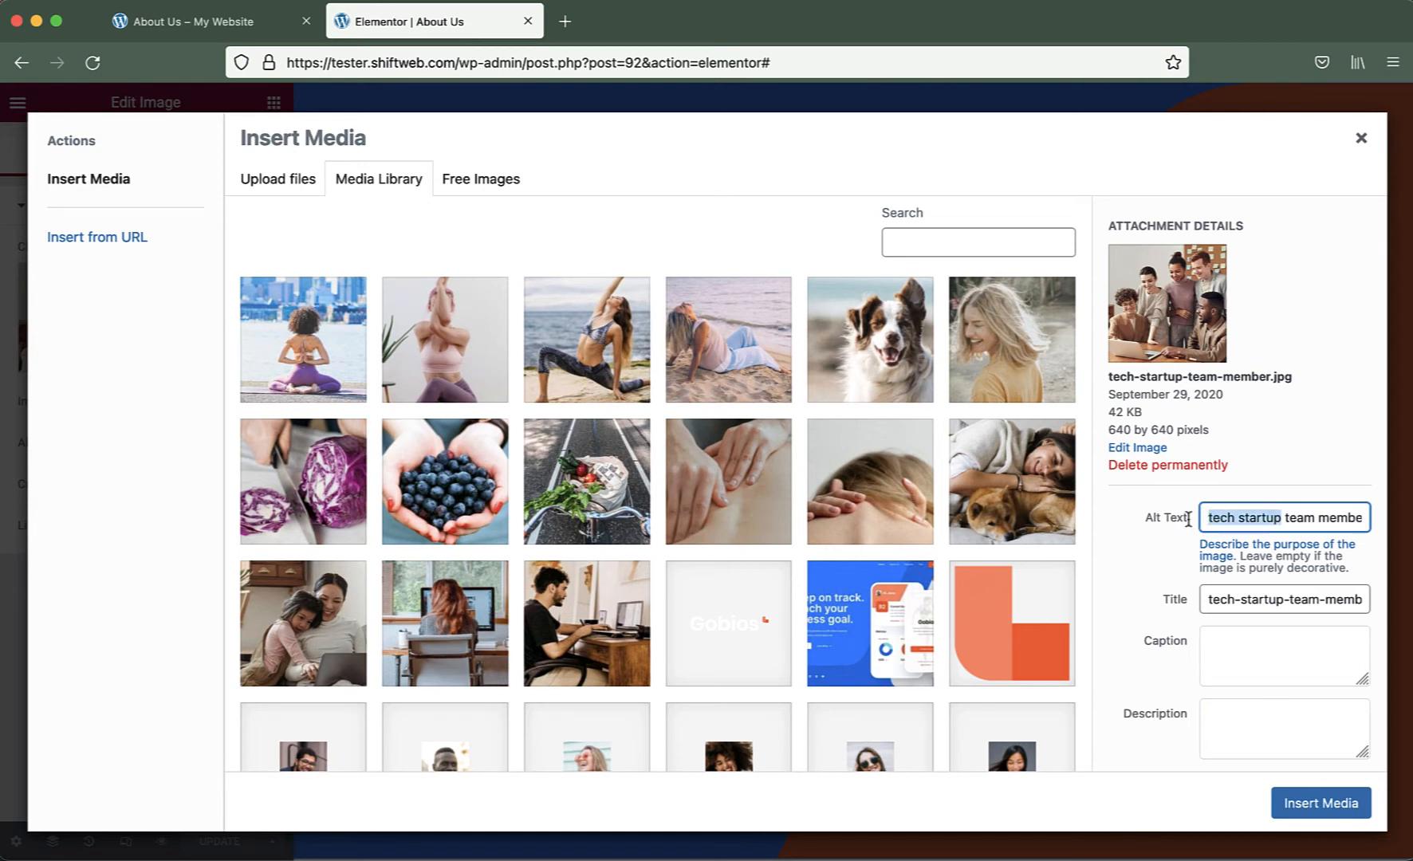
click(1240, 518)
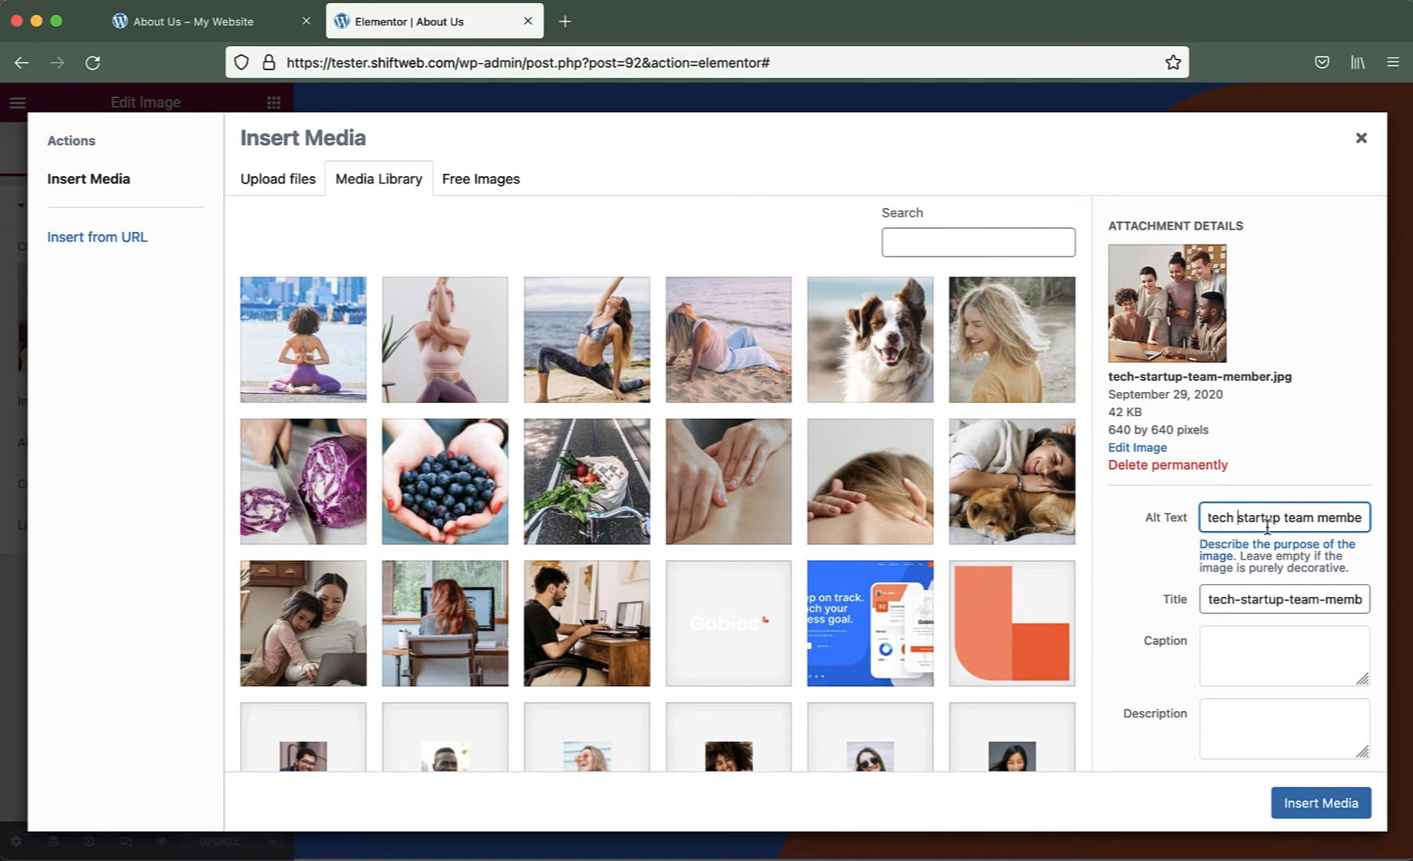
Check the attachment details of the dog photo and the team meeting photo, then reselect tech-startup-team-member.jpg in the media library
click(903, 366)
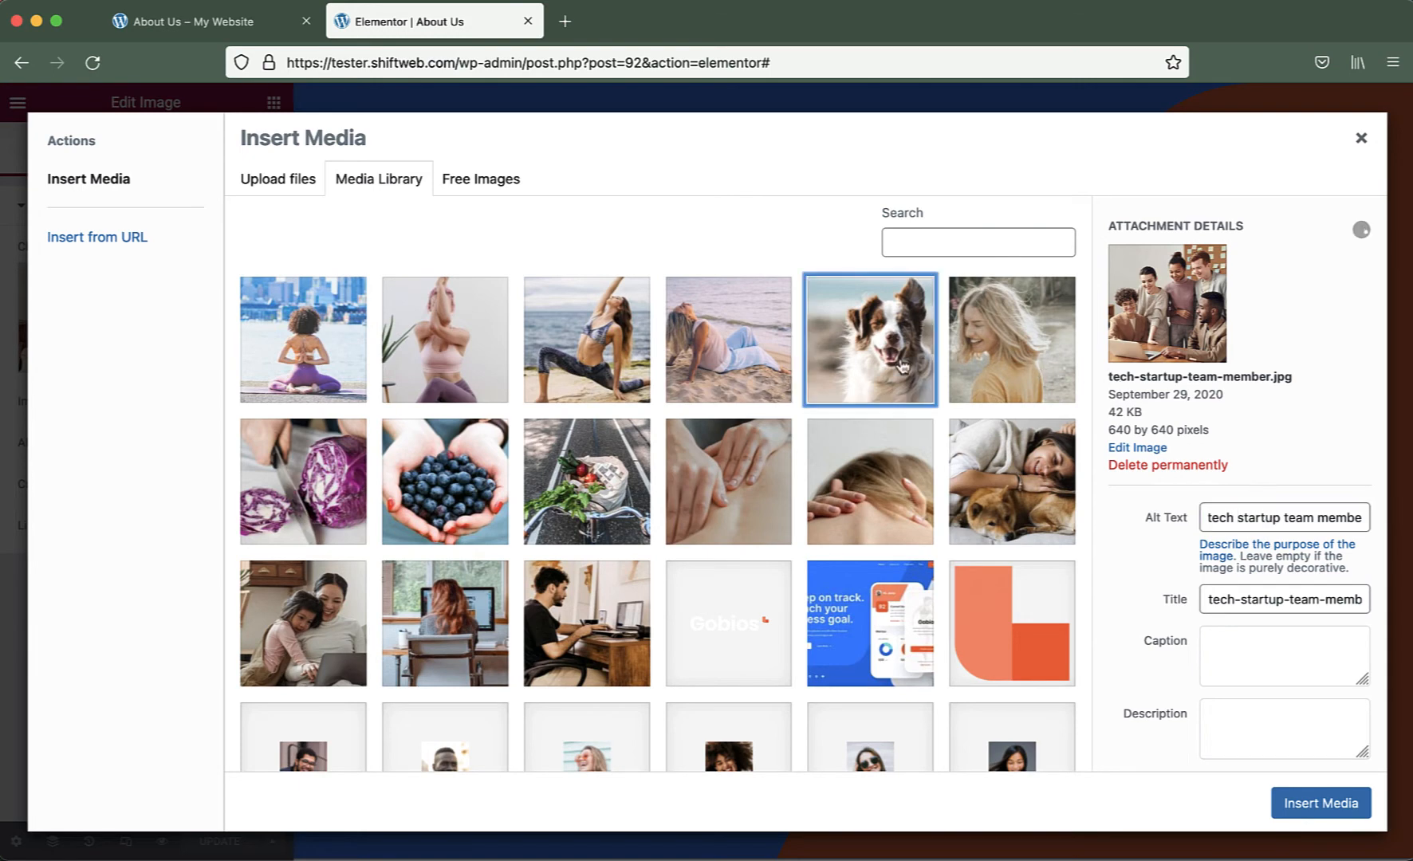
click(1222, 390)
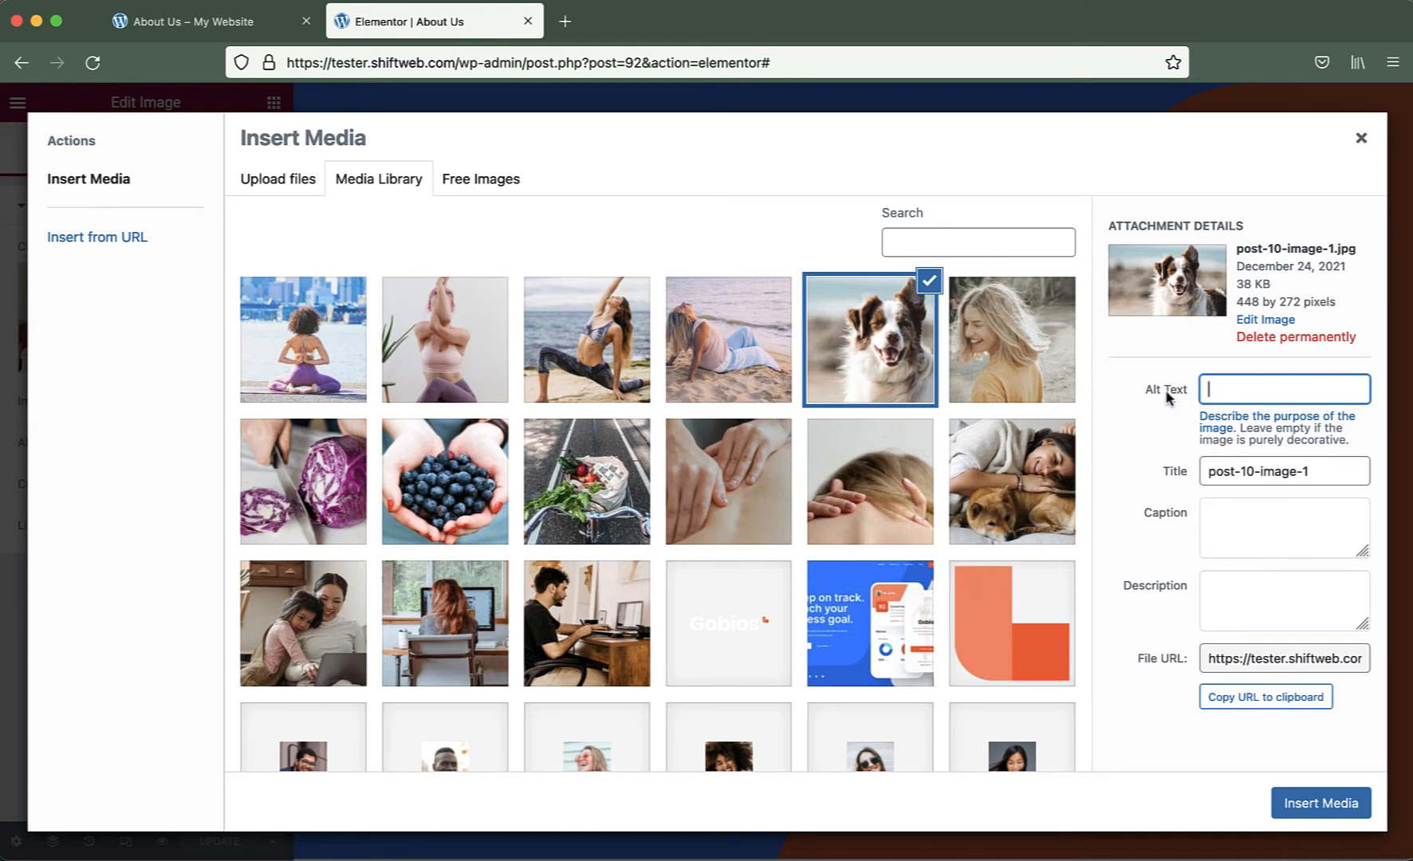
scroll(846, 470, down, 8)
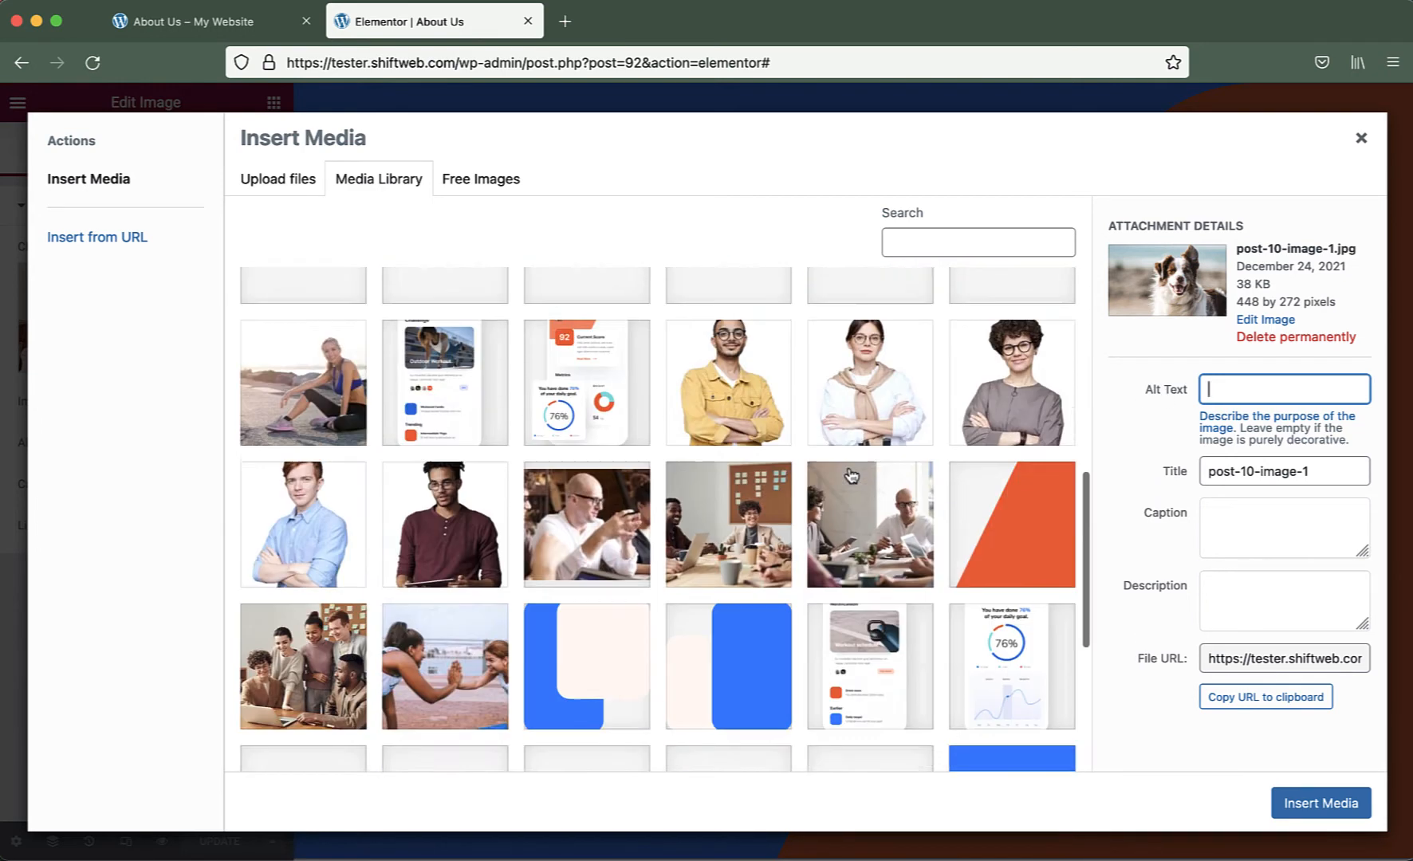
scroll(849, 474, down, 2)
click(727, 392)
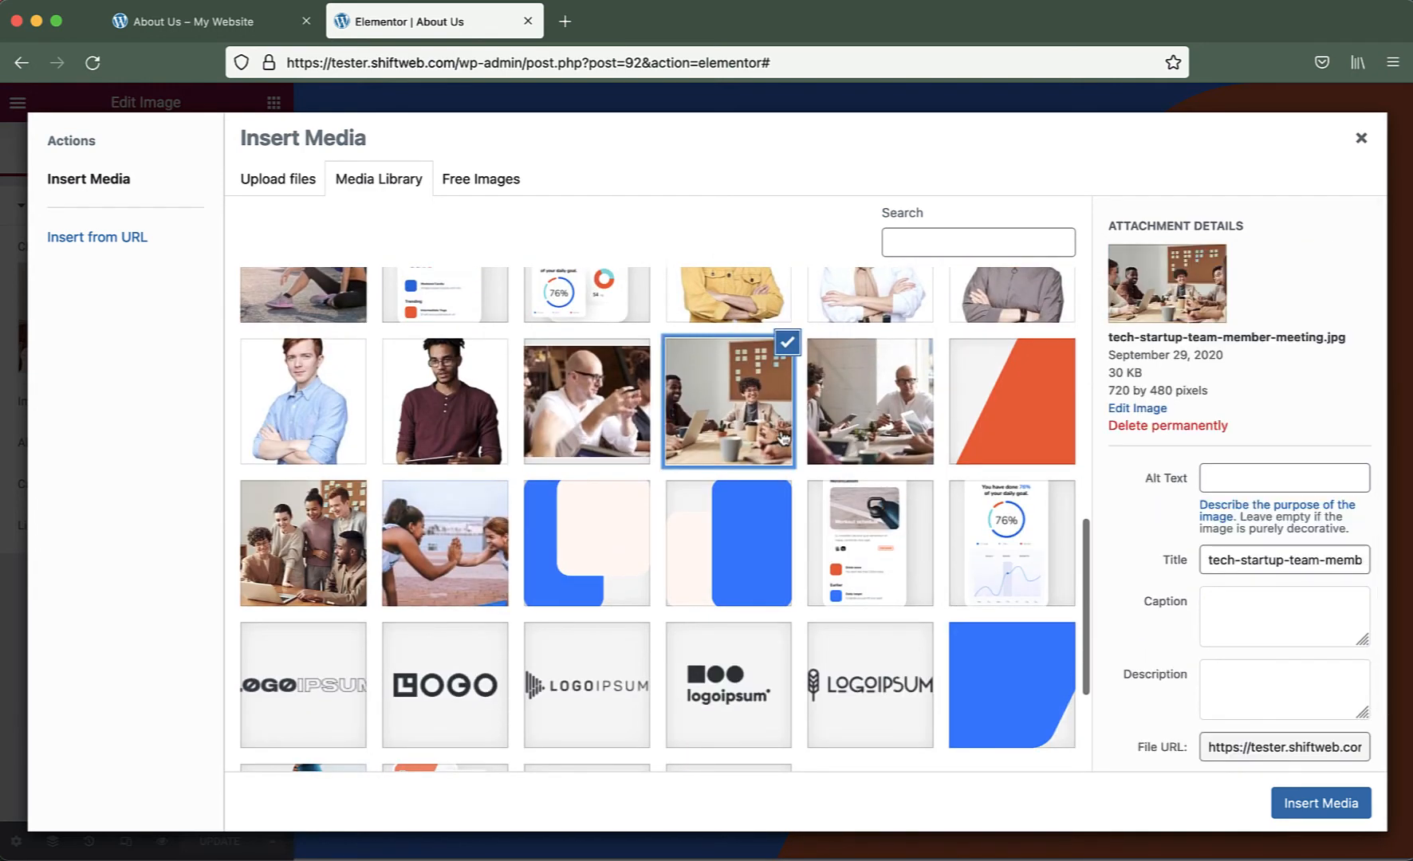
scroll(783, 437, down, 3)
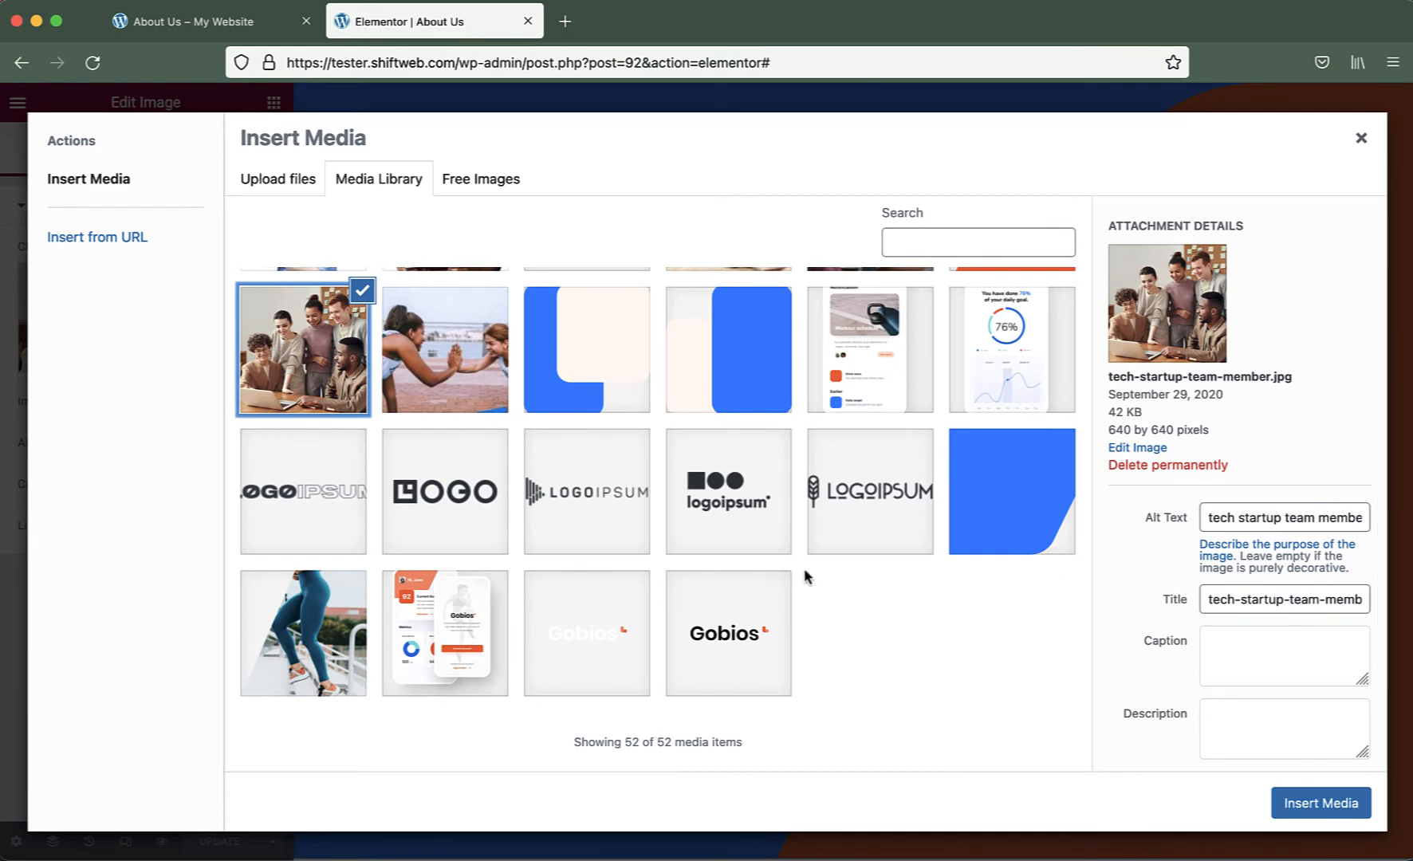
scroll(804, 574, up, 10)
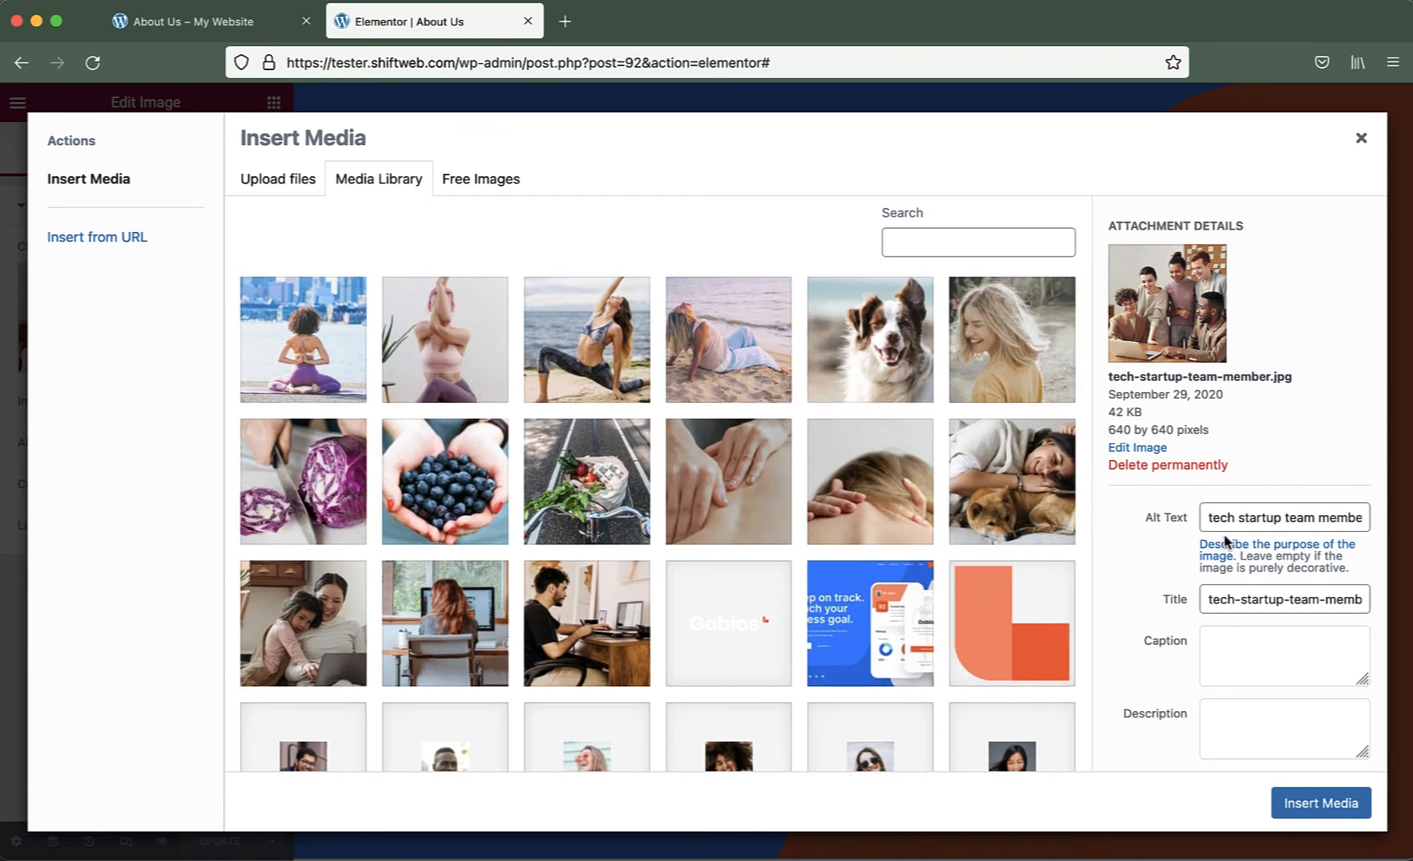
Review the alt text and title fields of the tech-startup-team-member.jpg attachment
scroll(1226, 542, down, 2)
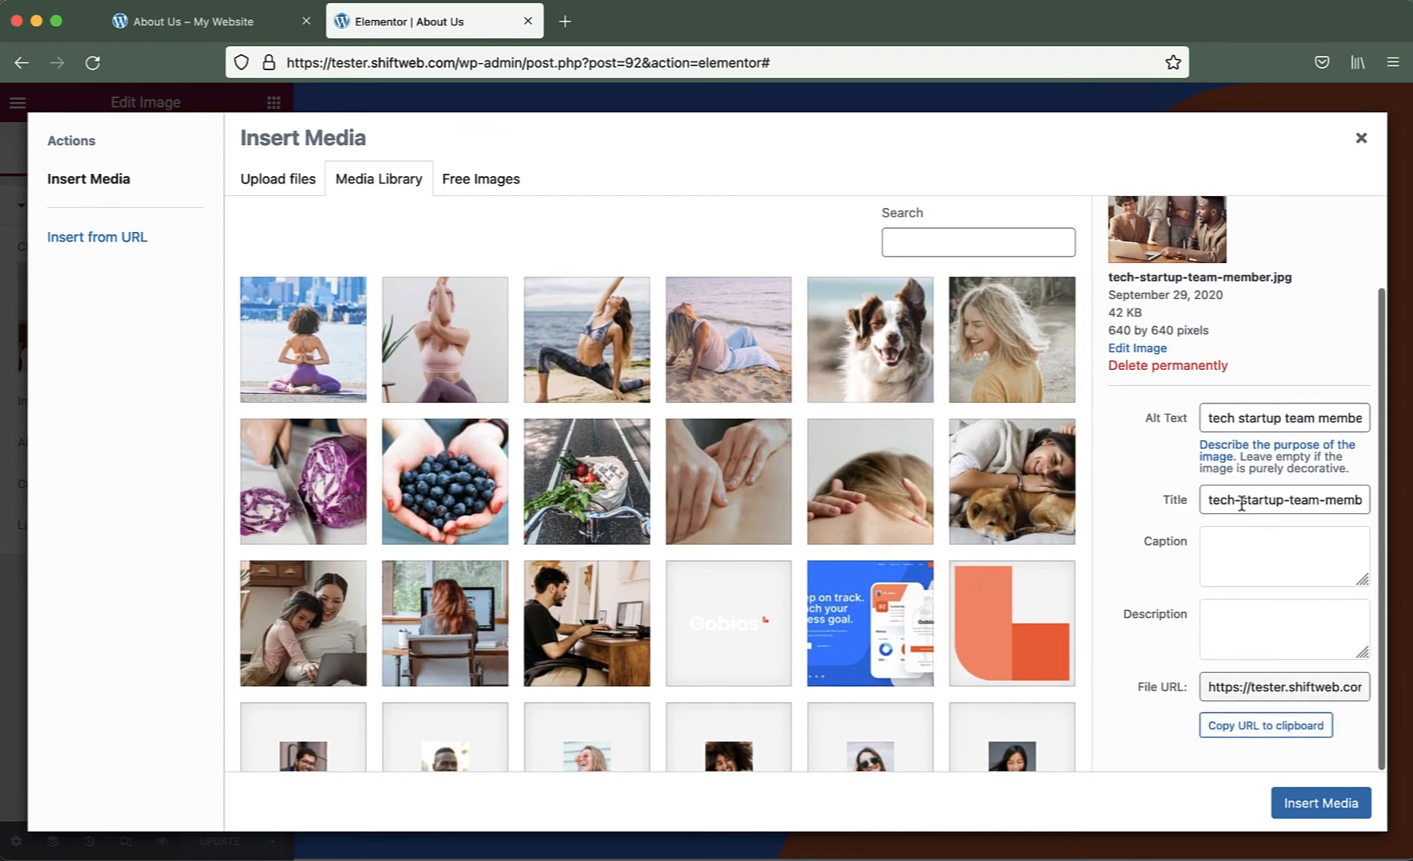
triple_click(1249, 417)
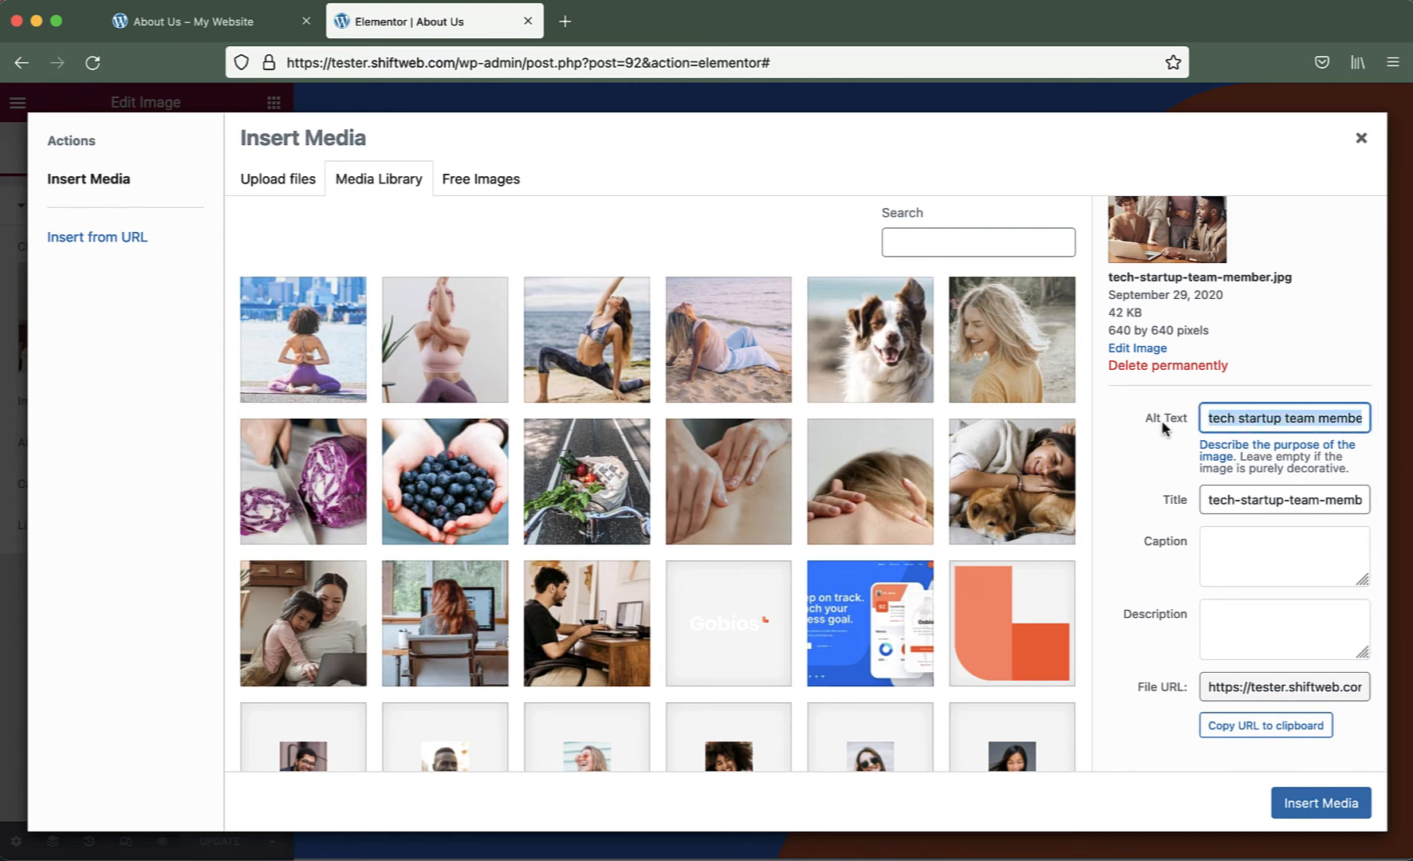
click(1258, 501)
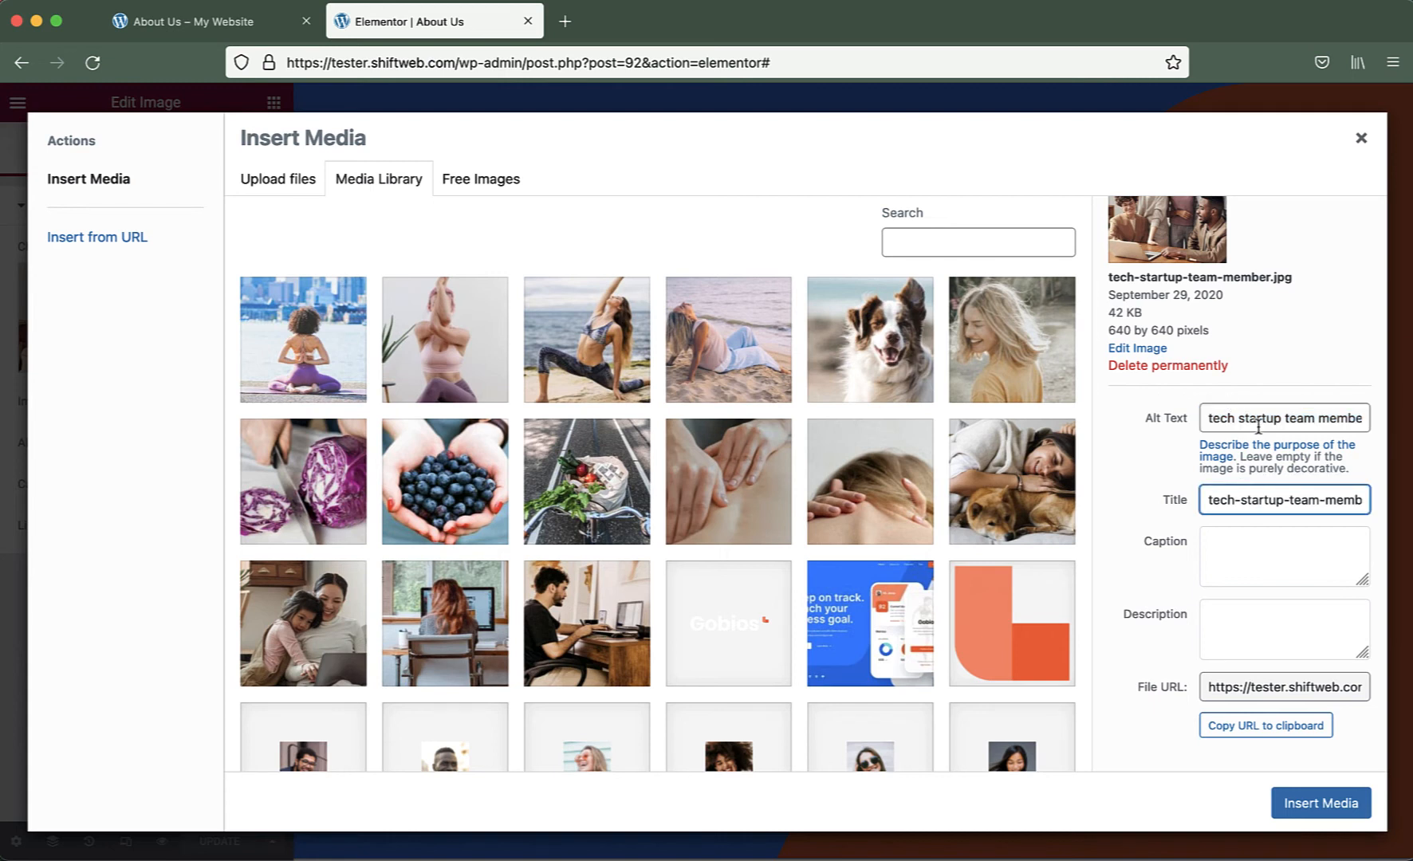
drag(1145, 420, 1188, 423)
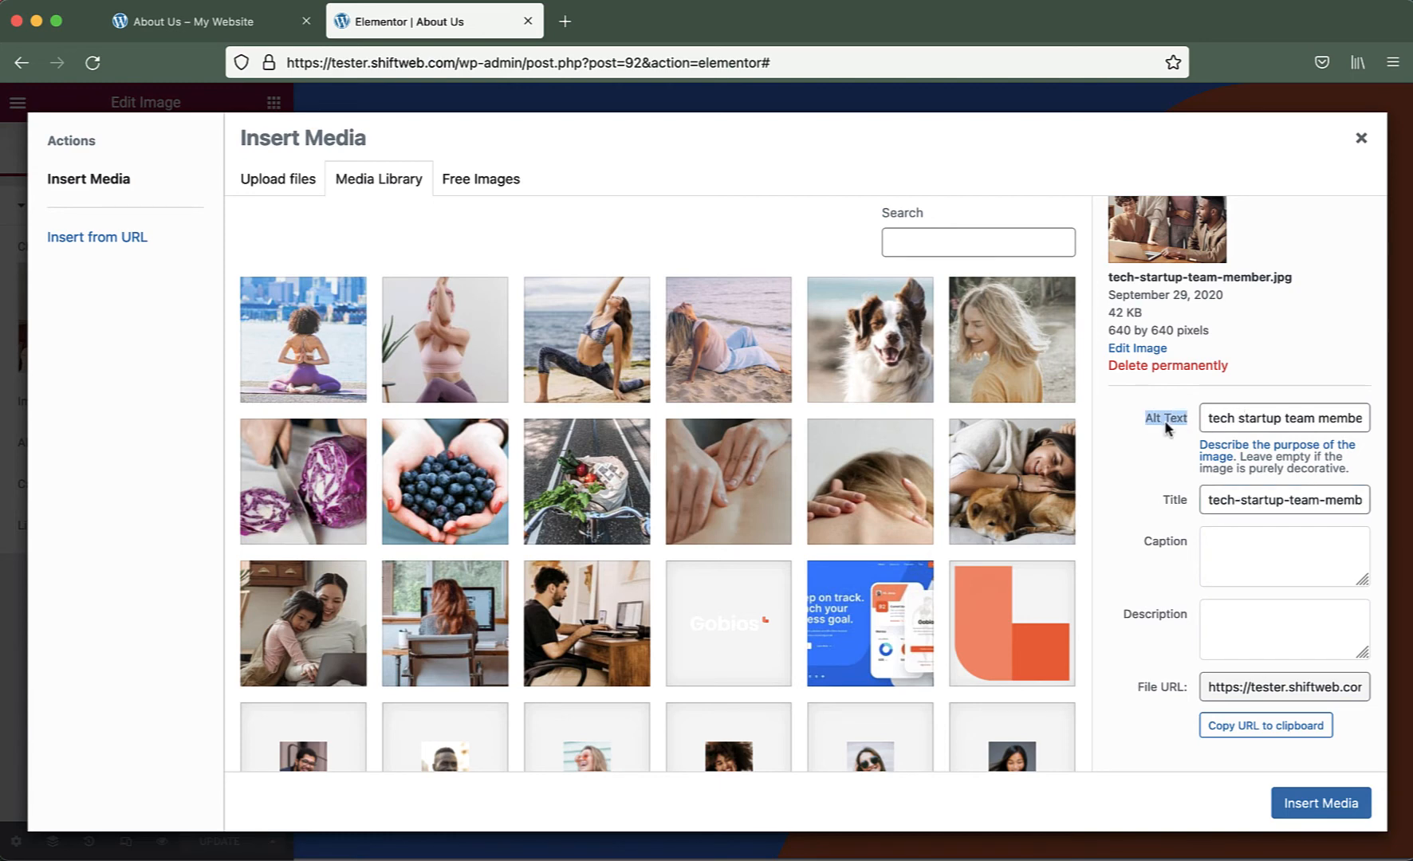
click(1274, 420)
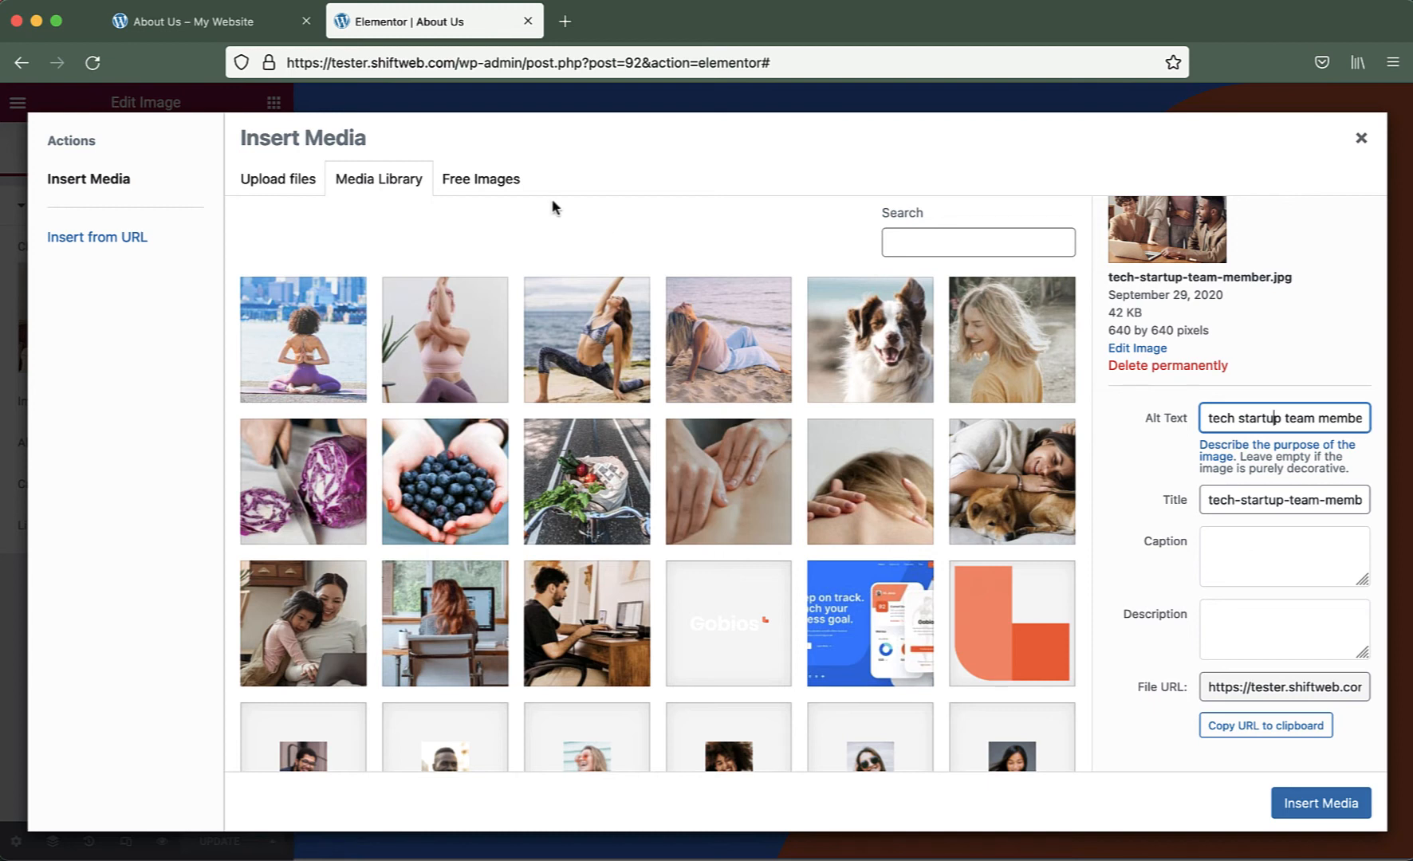
Compare the hero photo on the live About Us page with its attachment details, then close the media library without inserting
click(223, 25)
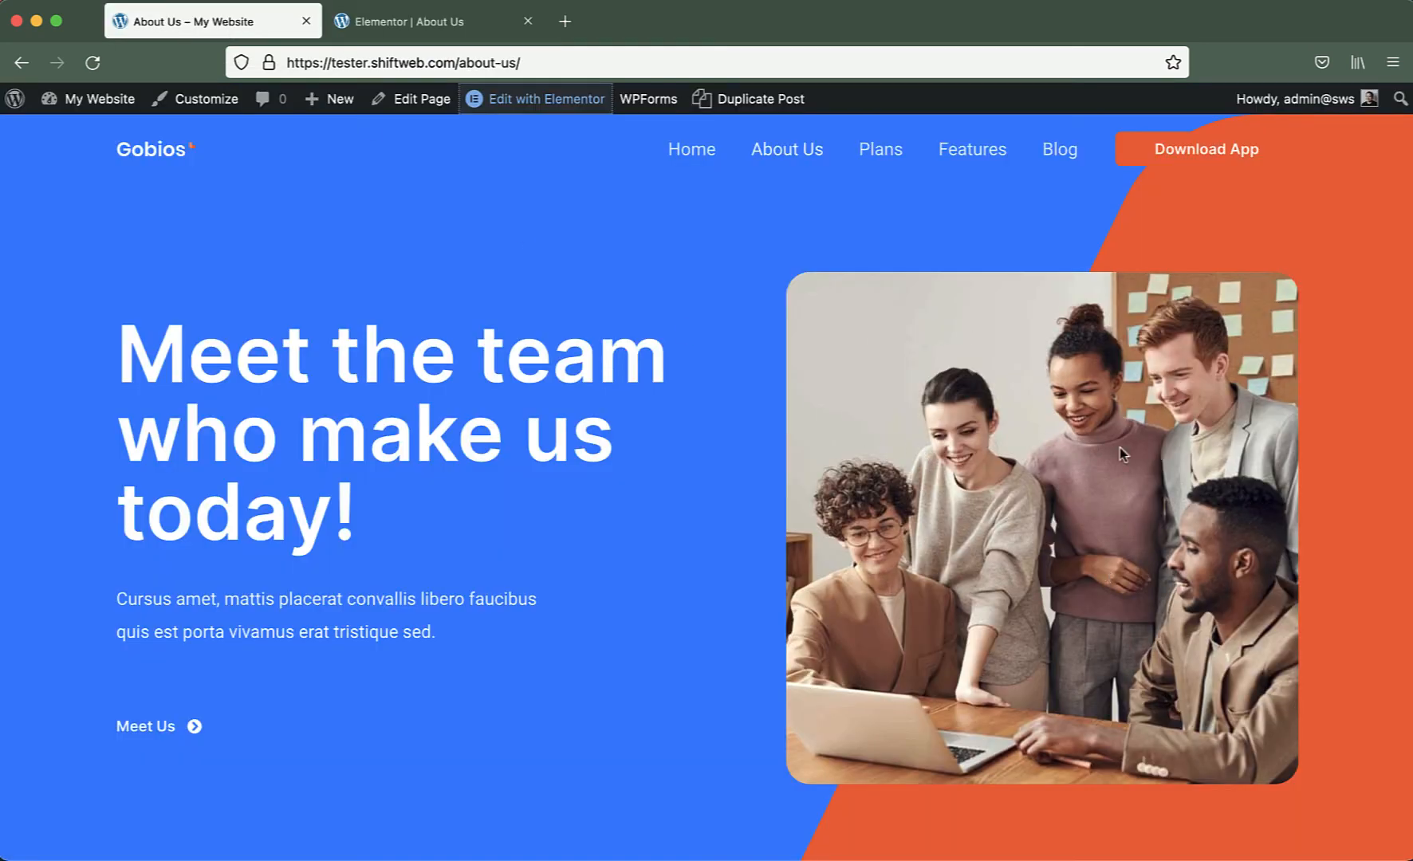
scroll(1120, 448, down, 2)
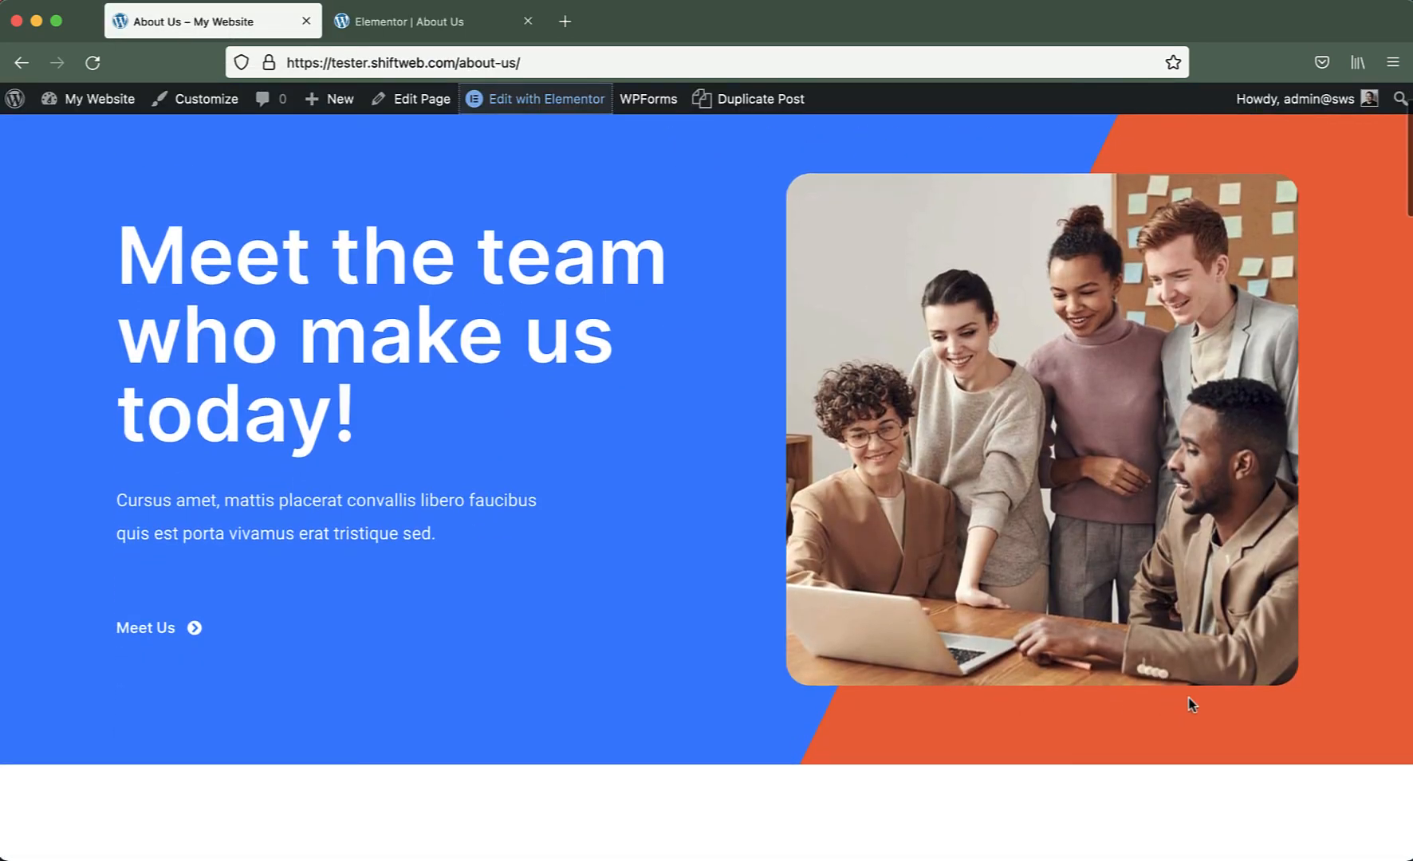
click(403, 22)
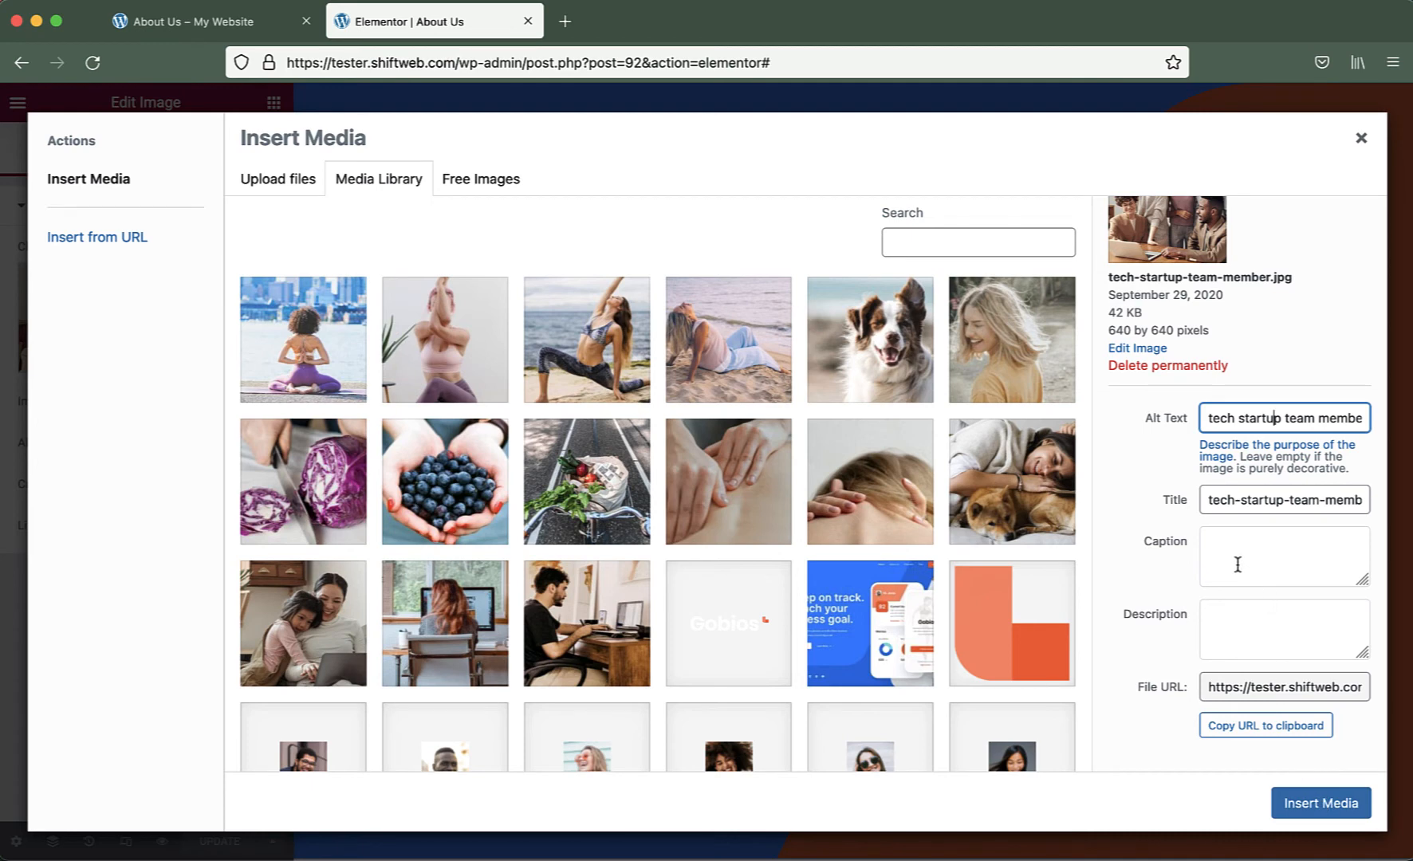
click(199, 22)
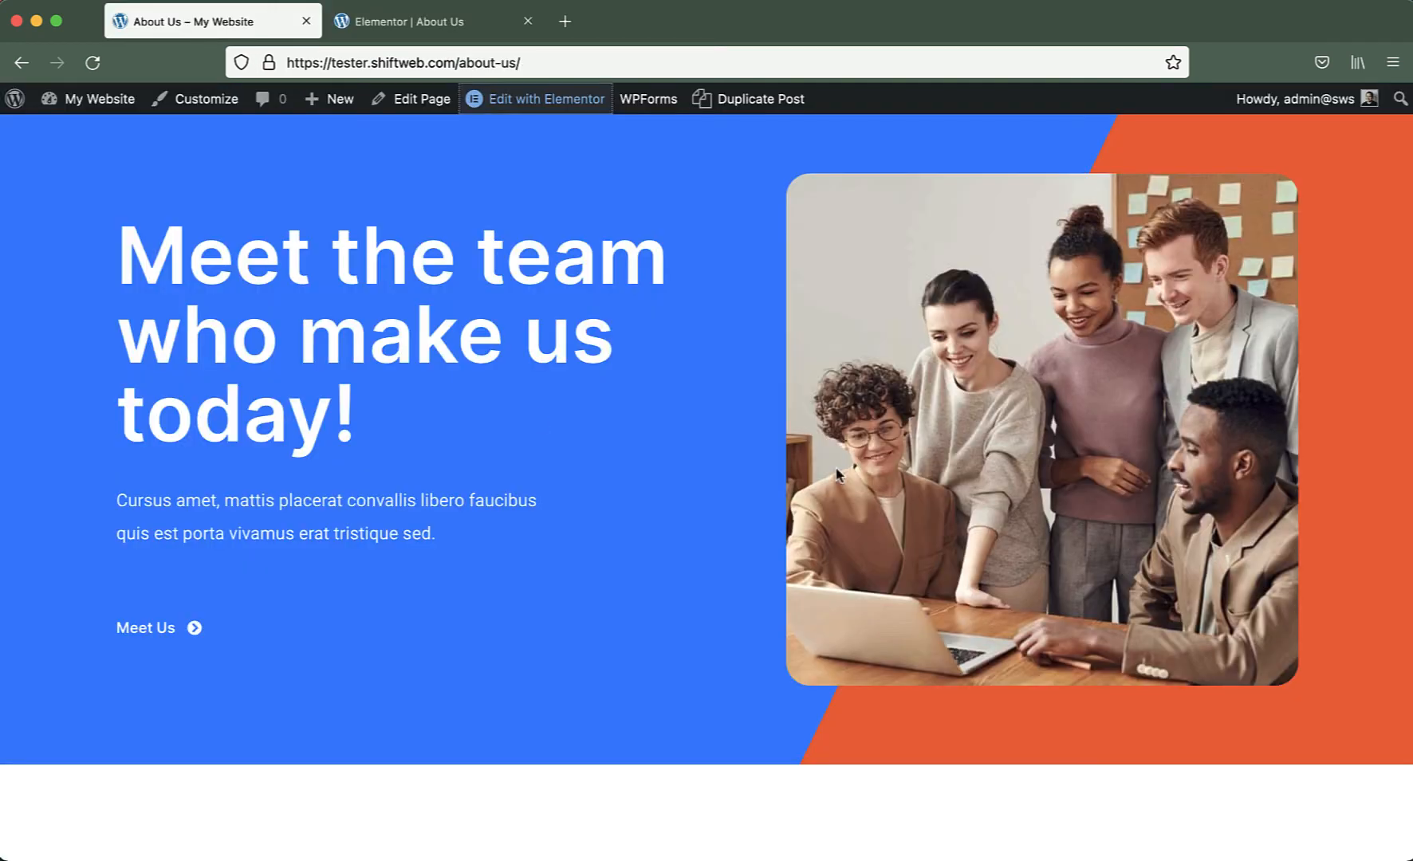
click(430, 21)
scroll(631, 430, down, 3)
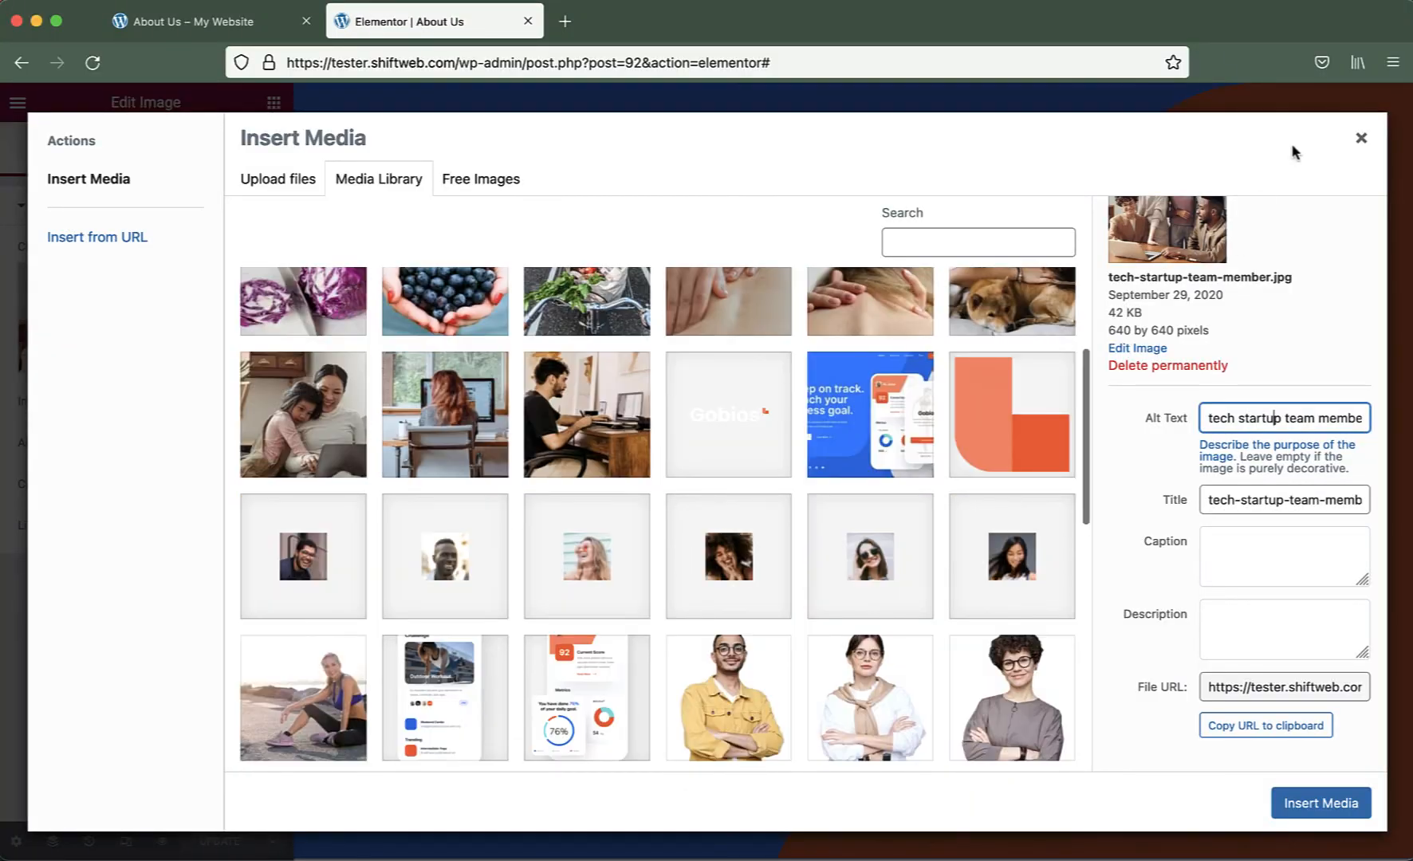
click(1361, 140)
Set the Our Vision photo's caption option to Custom Caption and open its media library chooser
scroll(587, 400, down, 10)
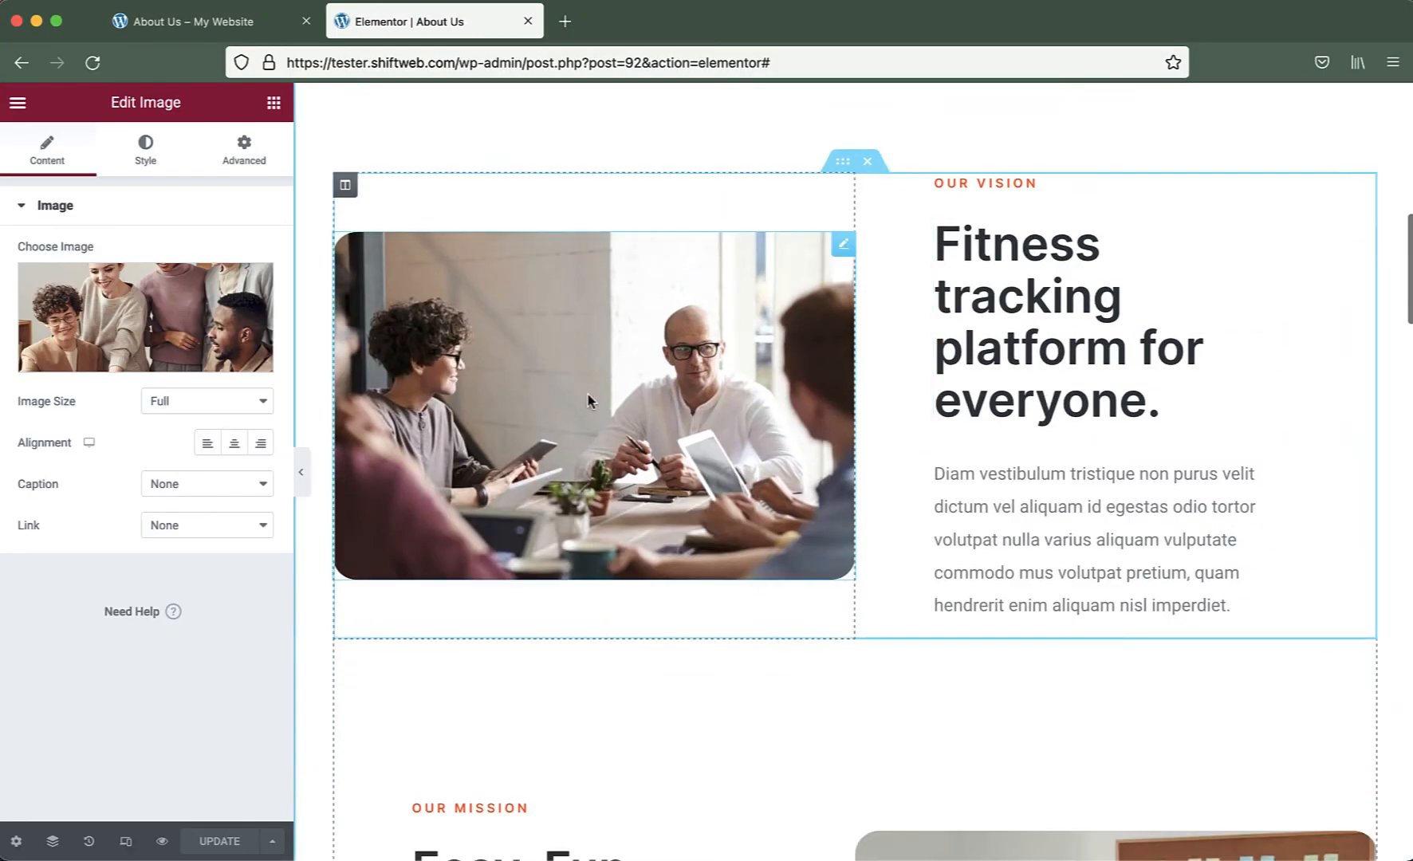
mouse_move(152, 360)
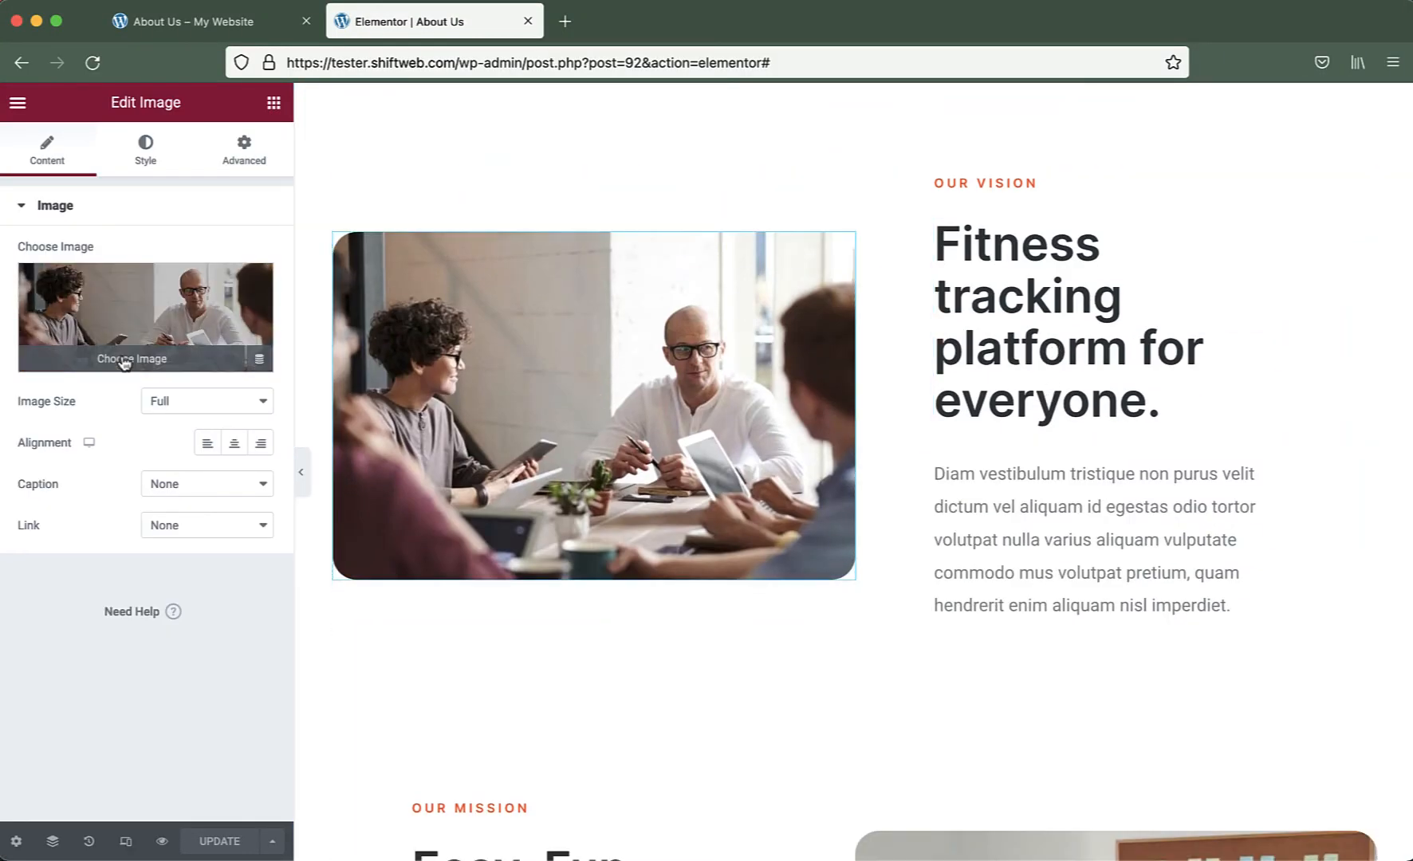
click(195, 483)
click(197, 483)
click(195, 484)
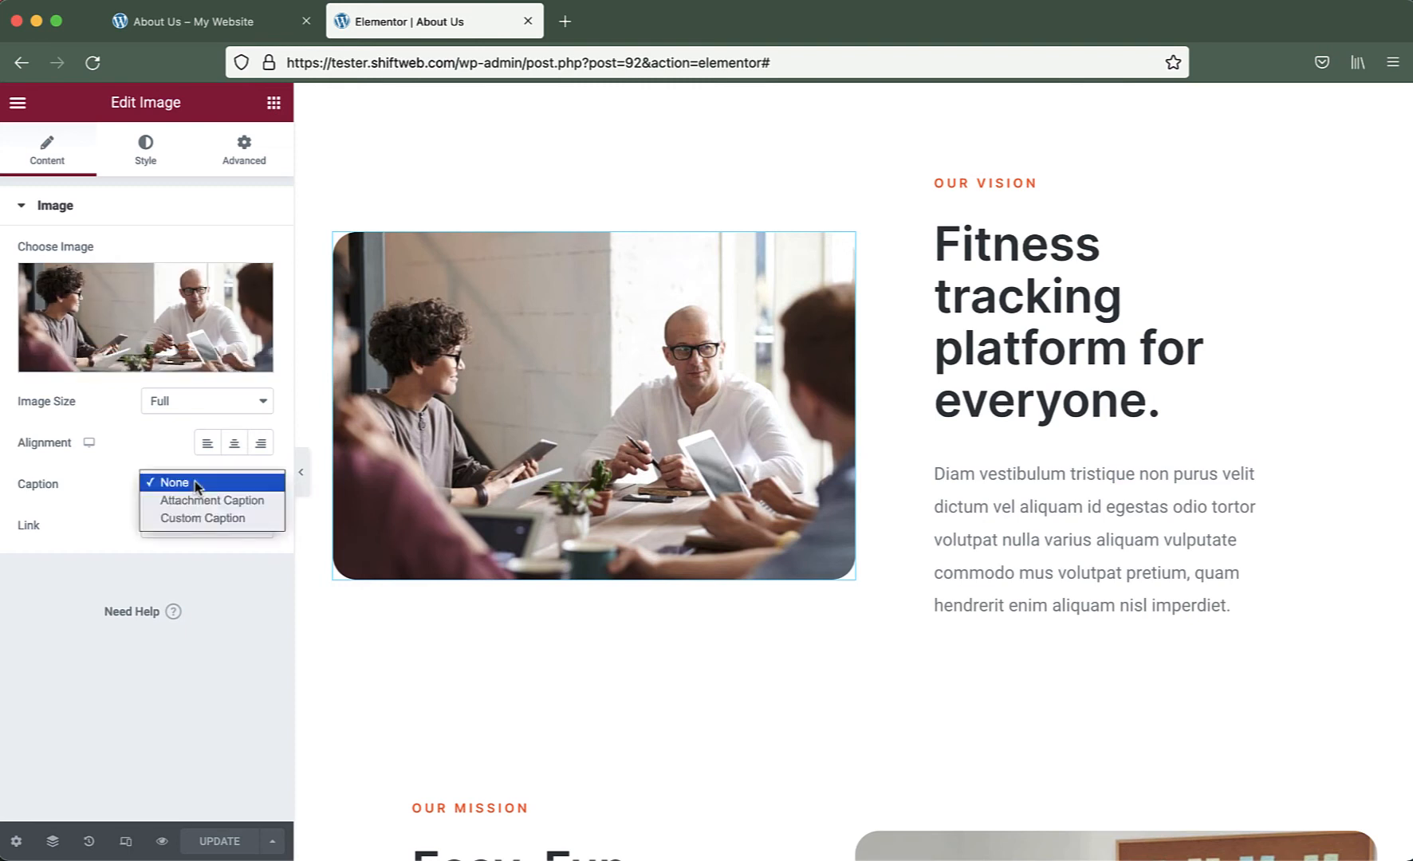
click(197, 514)
click(189, 523)
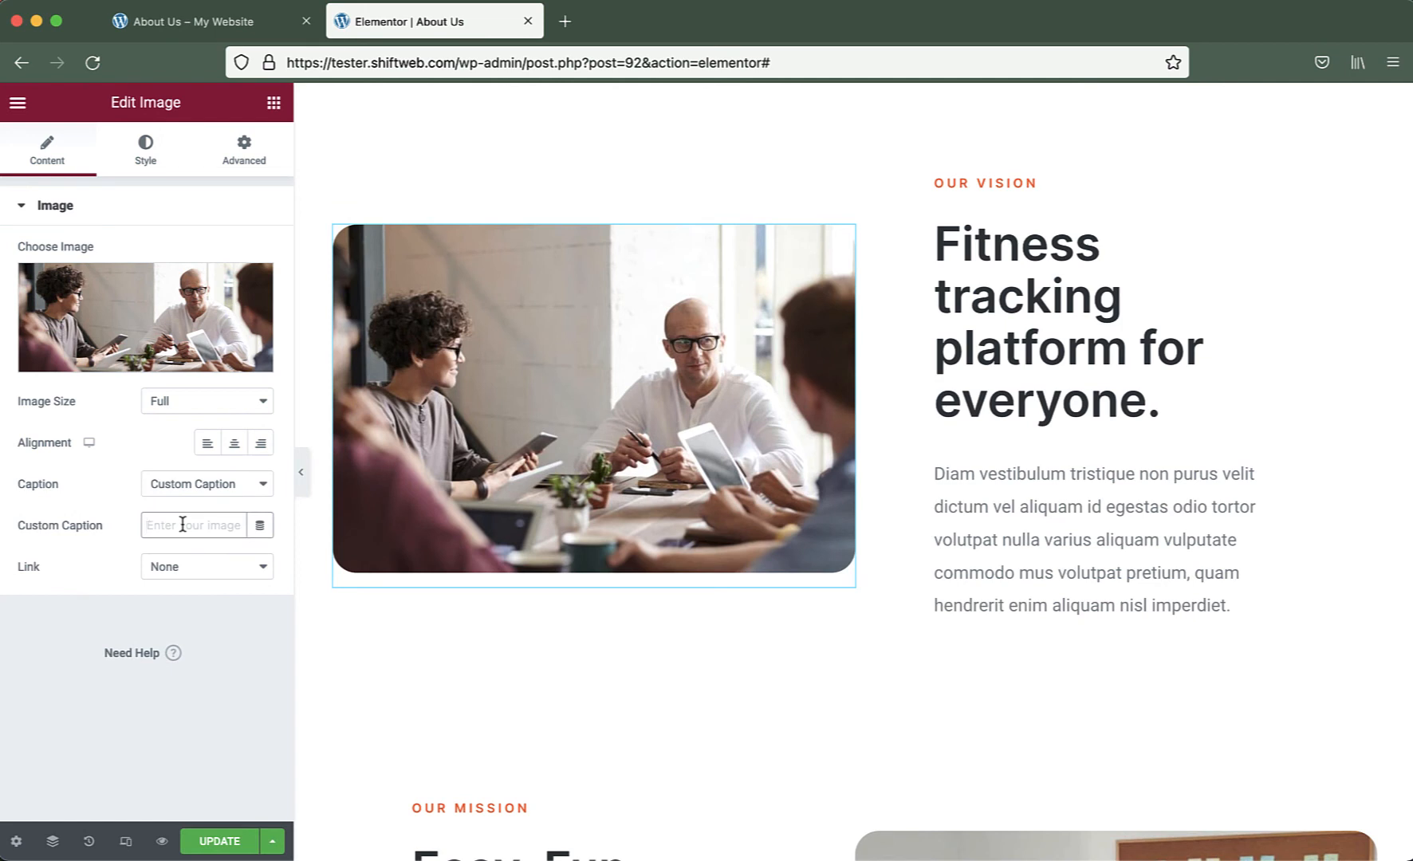
mouse_move(196, 320)
click(145, 317)
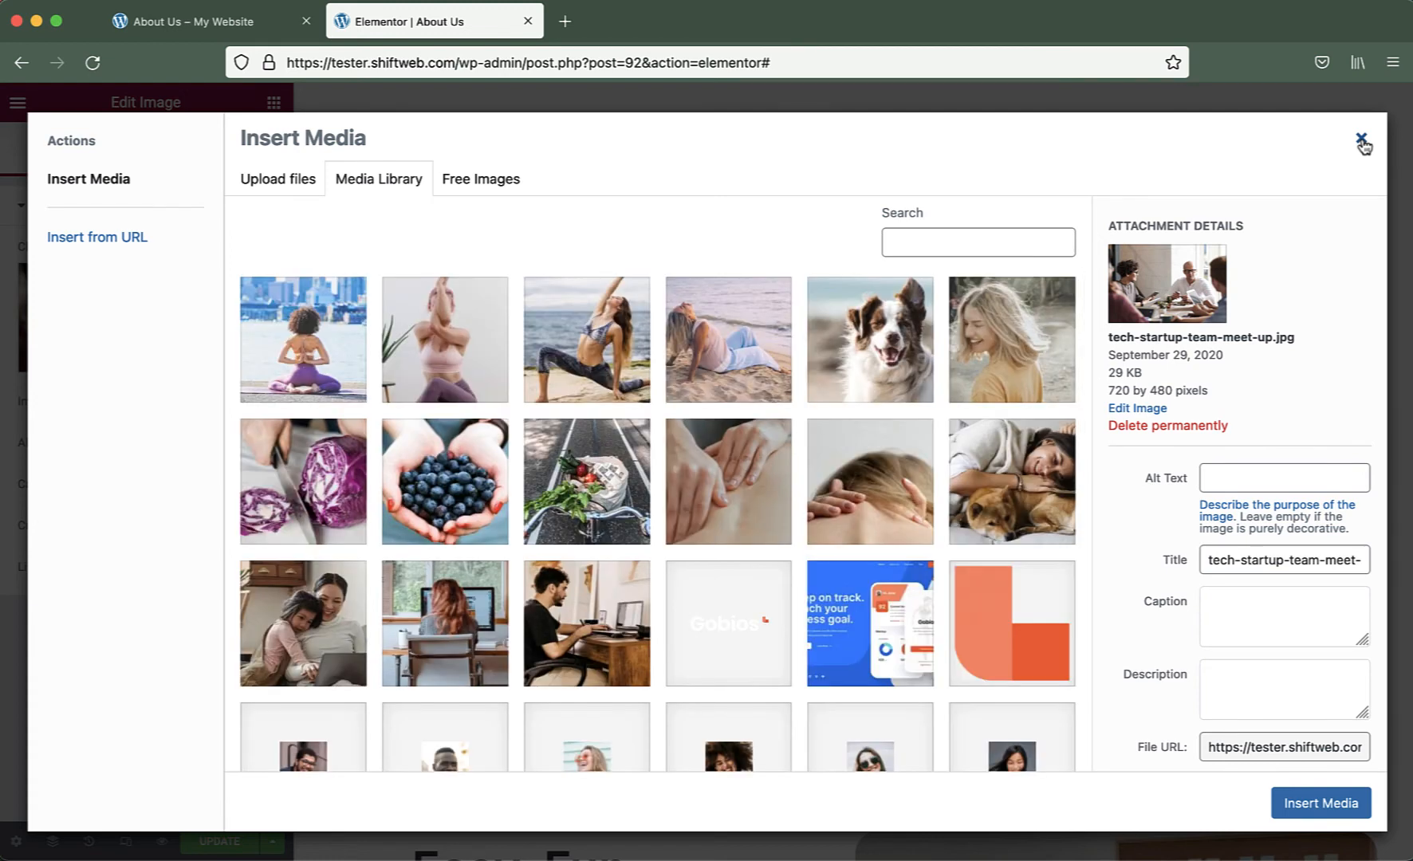
Close the media library without inserting and enter "Test caption" as the Our Vision photo's custom caption
click(1362, 140)
click(190, 530)
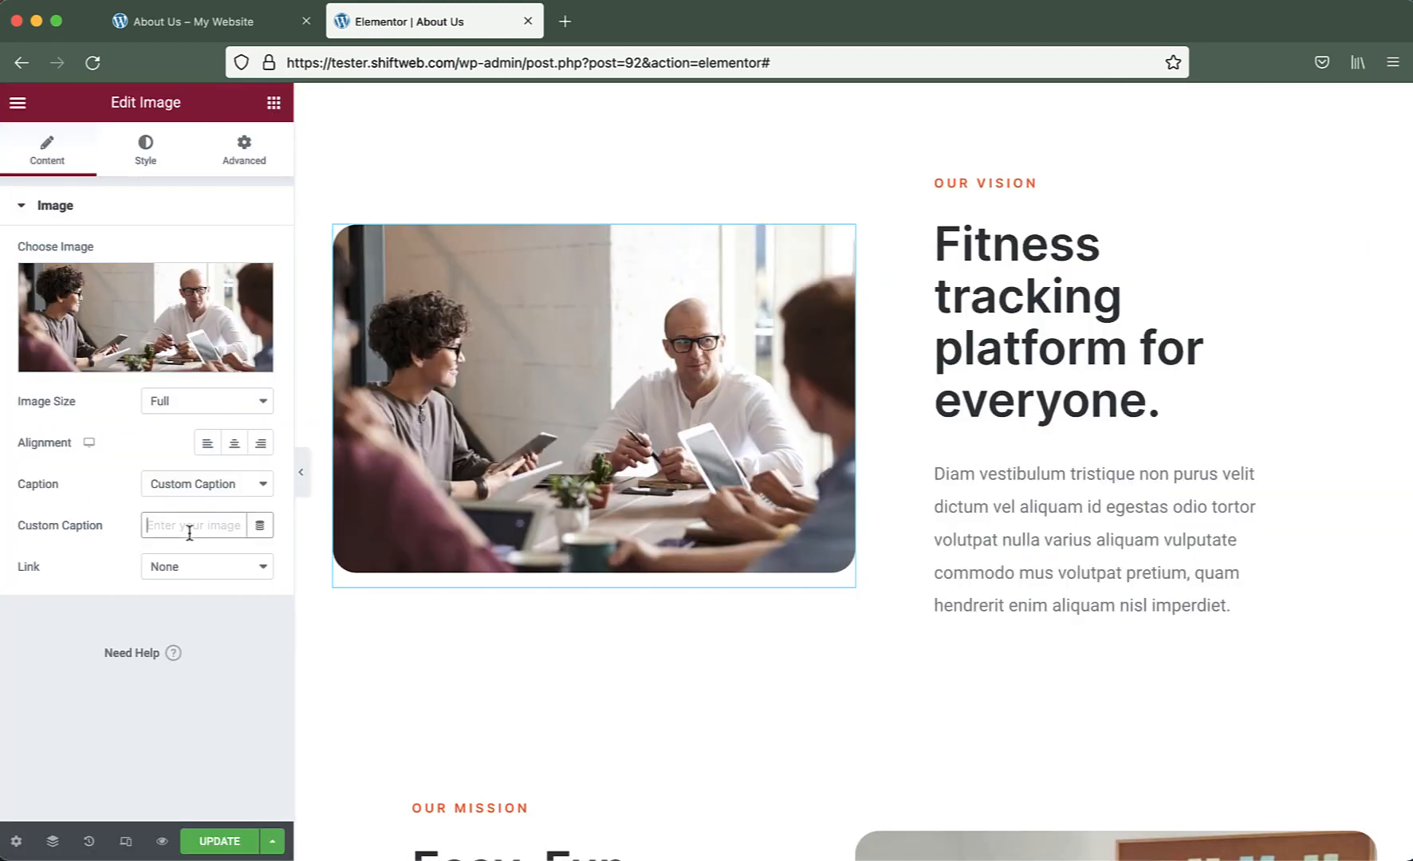
text(Test caption)
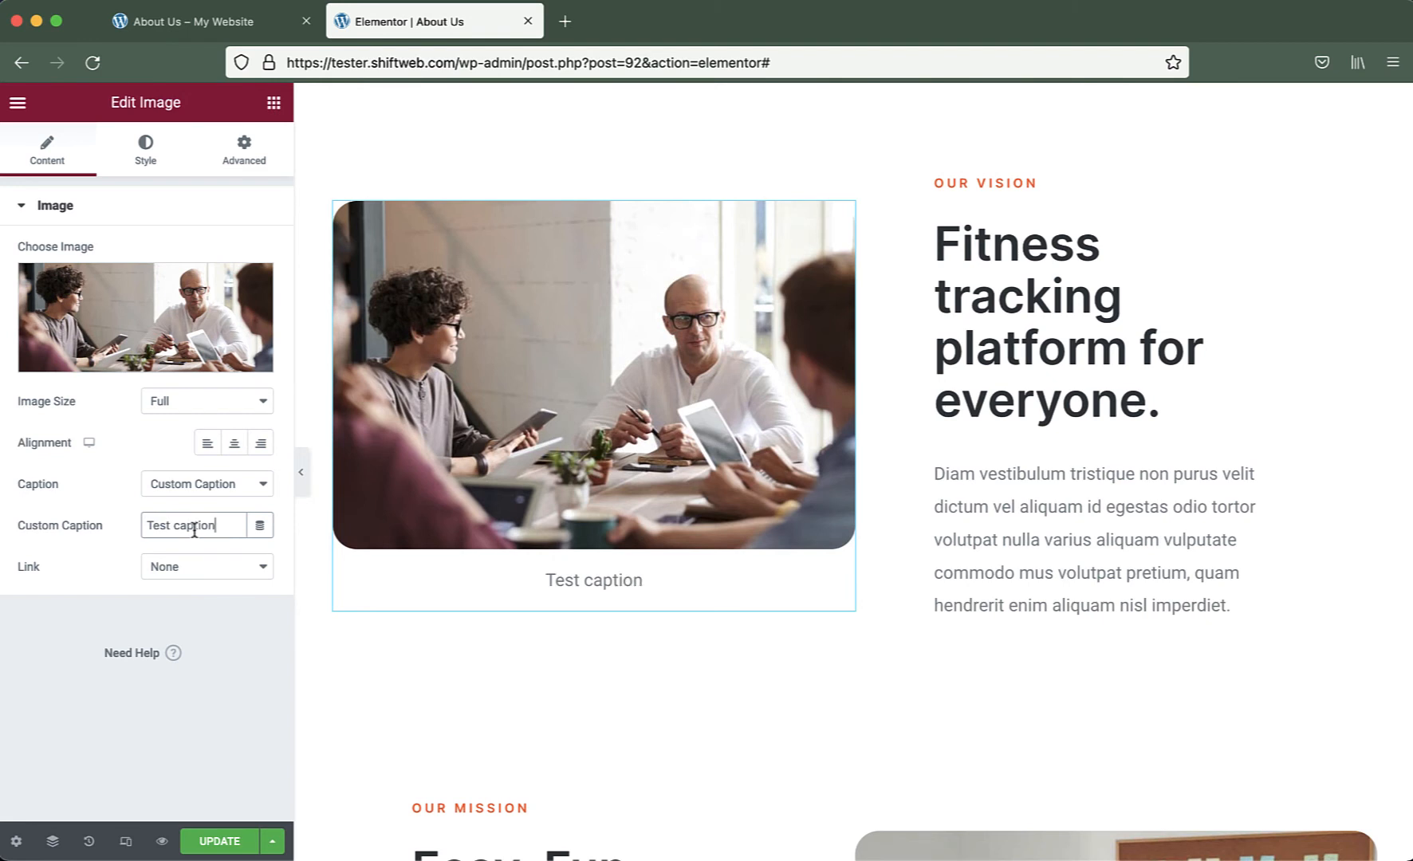
Clear the Our Vision photo's custom caption text and set its caption option to None
key(alt+shift+Left)
key(alt+shift+Left)
key(BackSpace)
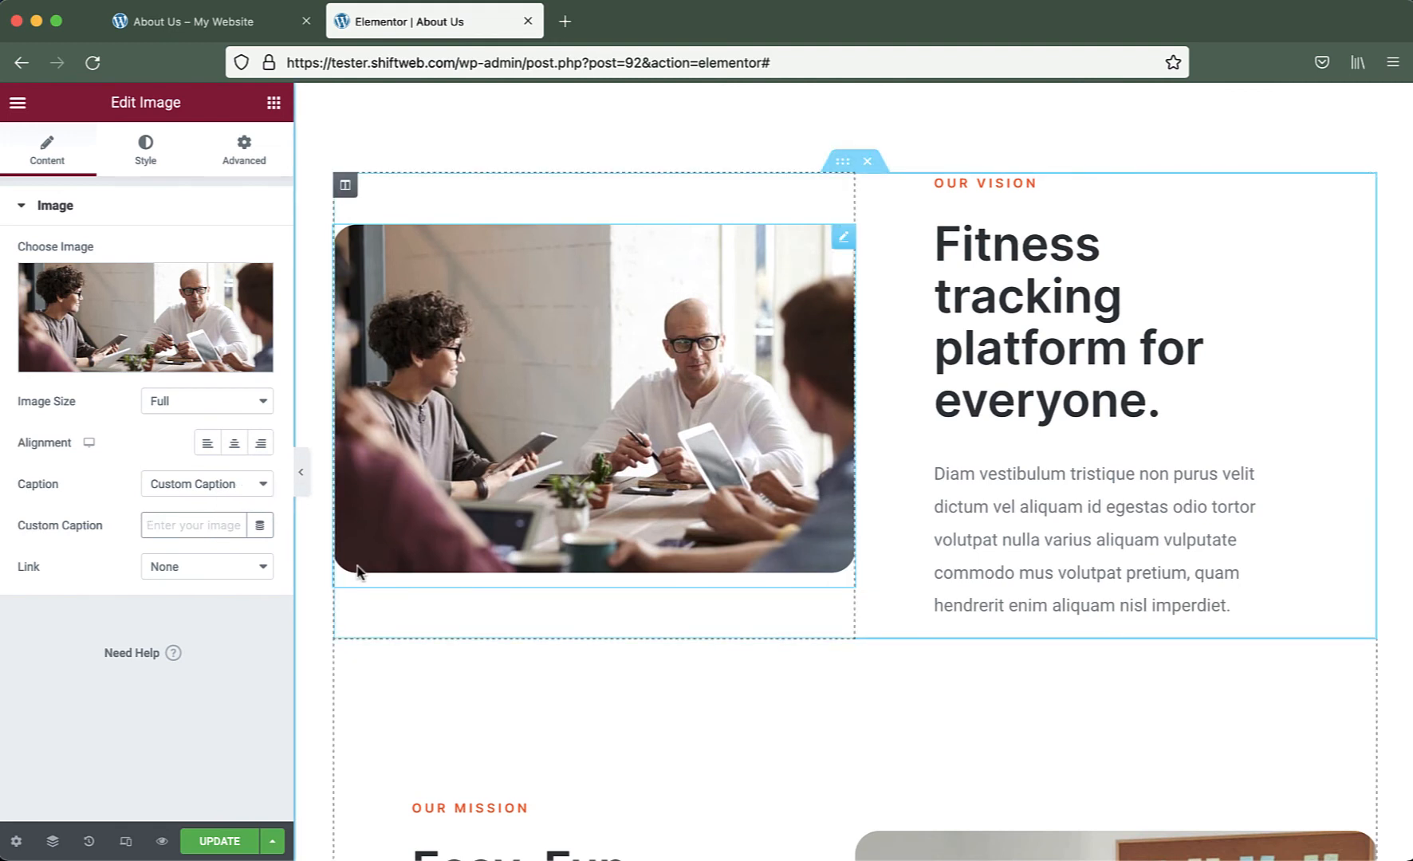
click(213, 485)
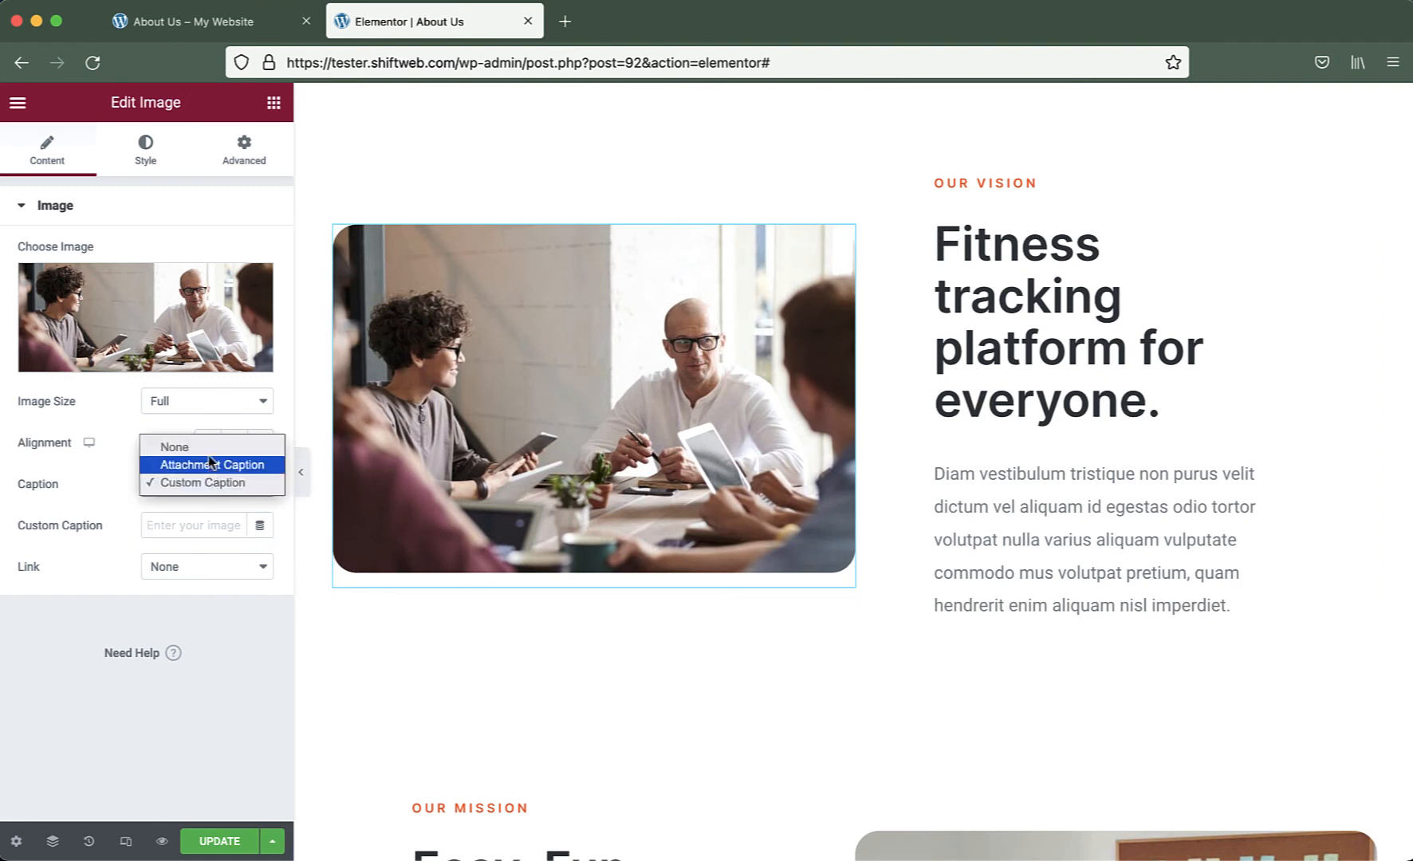
click(209, 448)
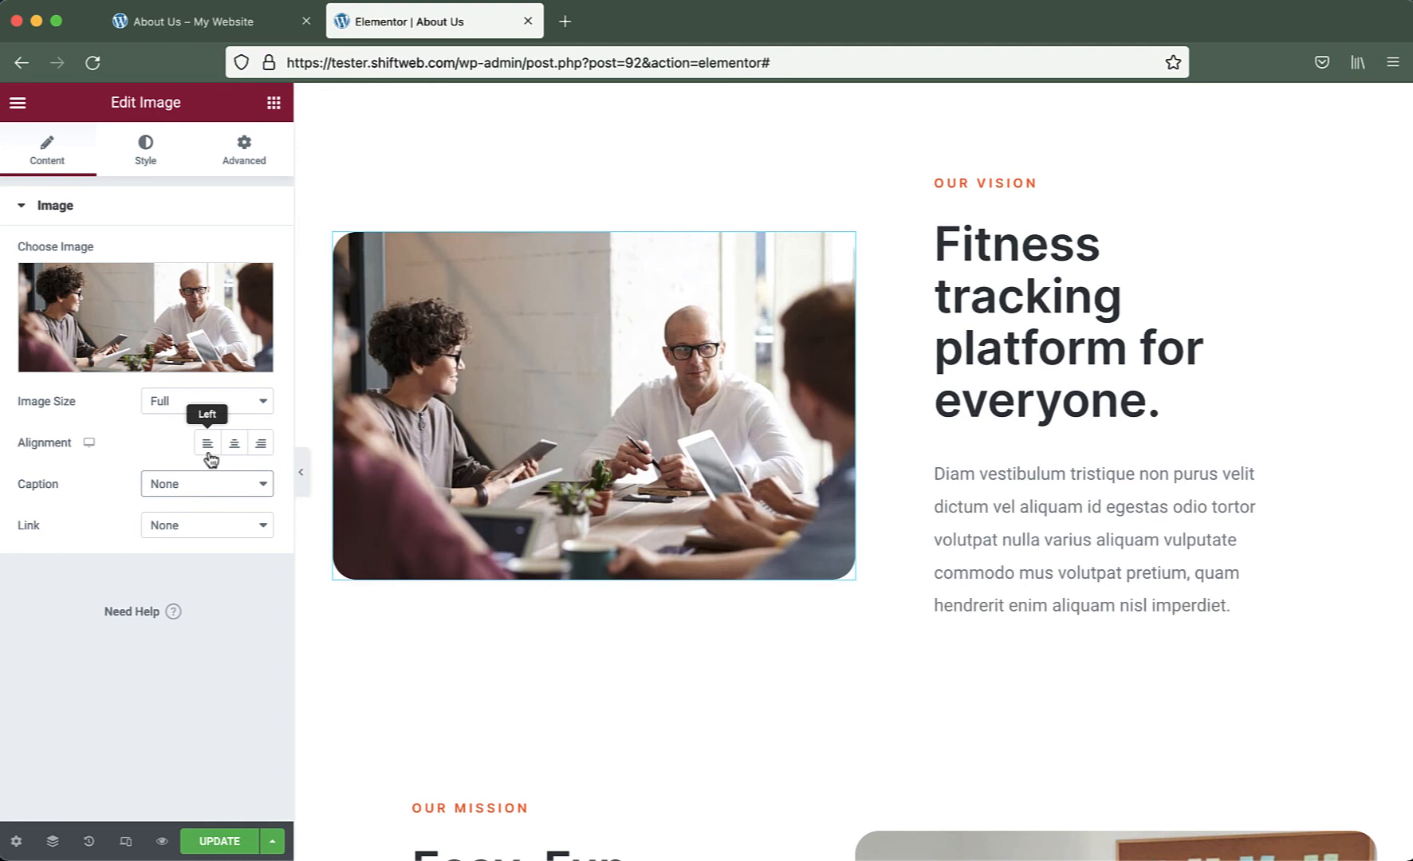
Check the hero section of the live About Us page, and return to the page's Elementor editor
click(214, 24)
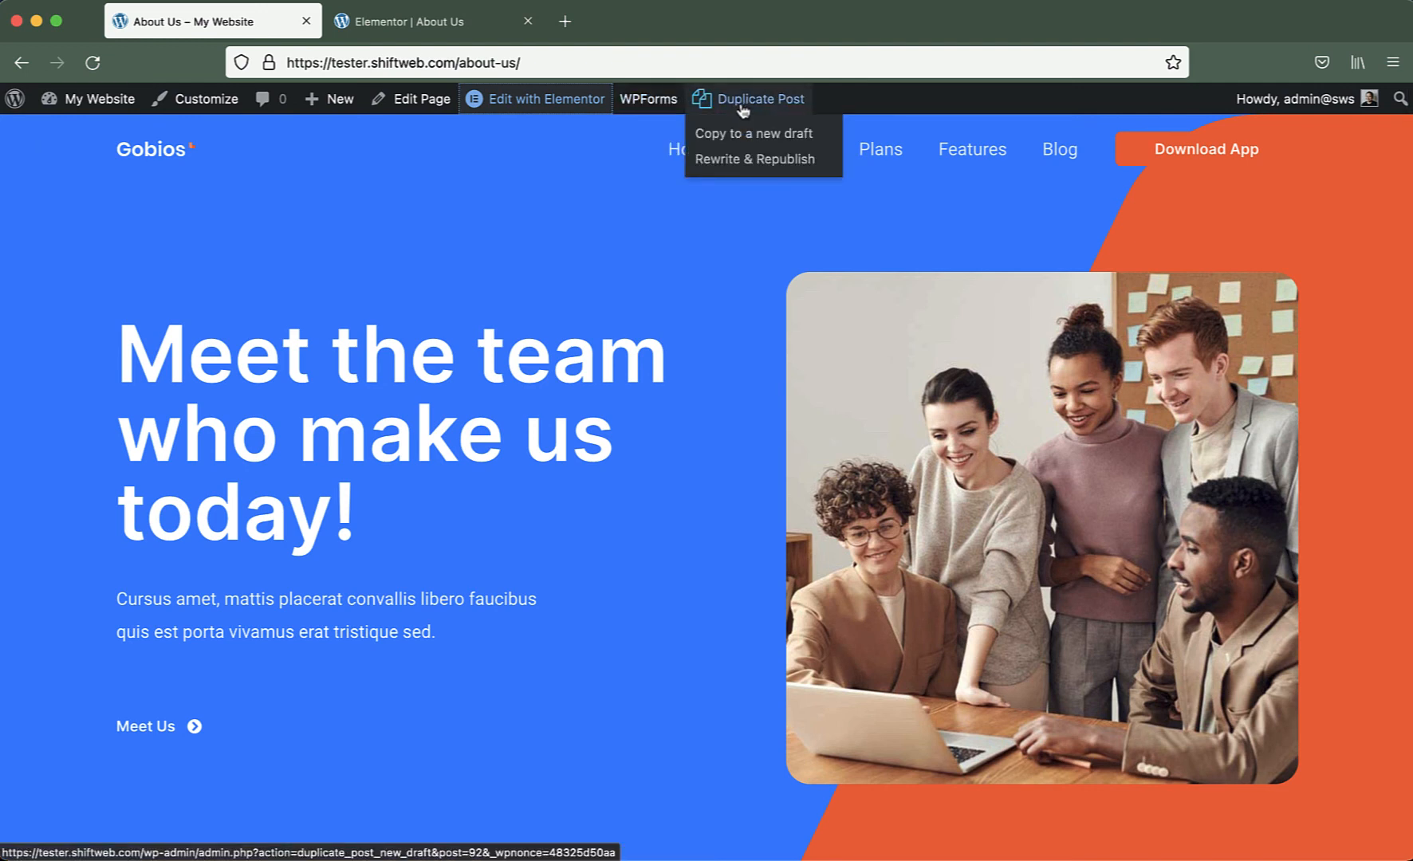
mouse_move(679, 111)
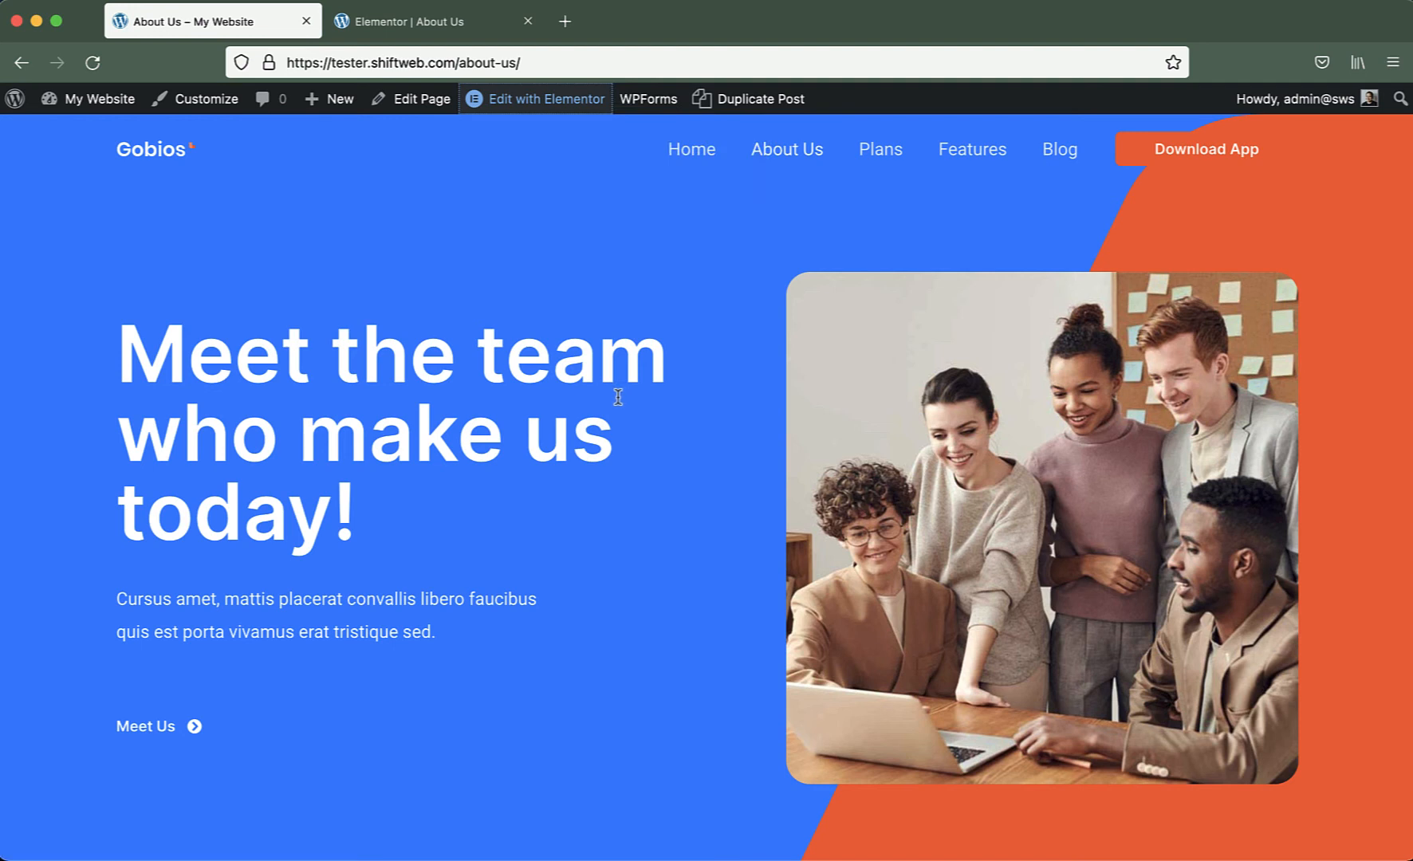
click(452, 22)
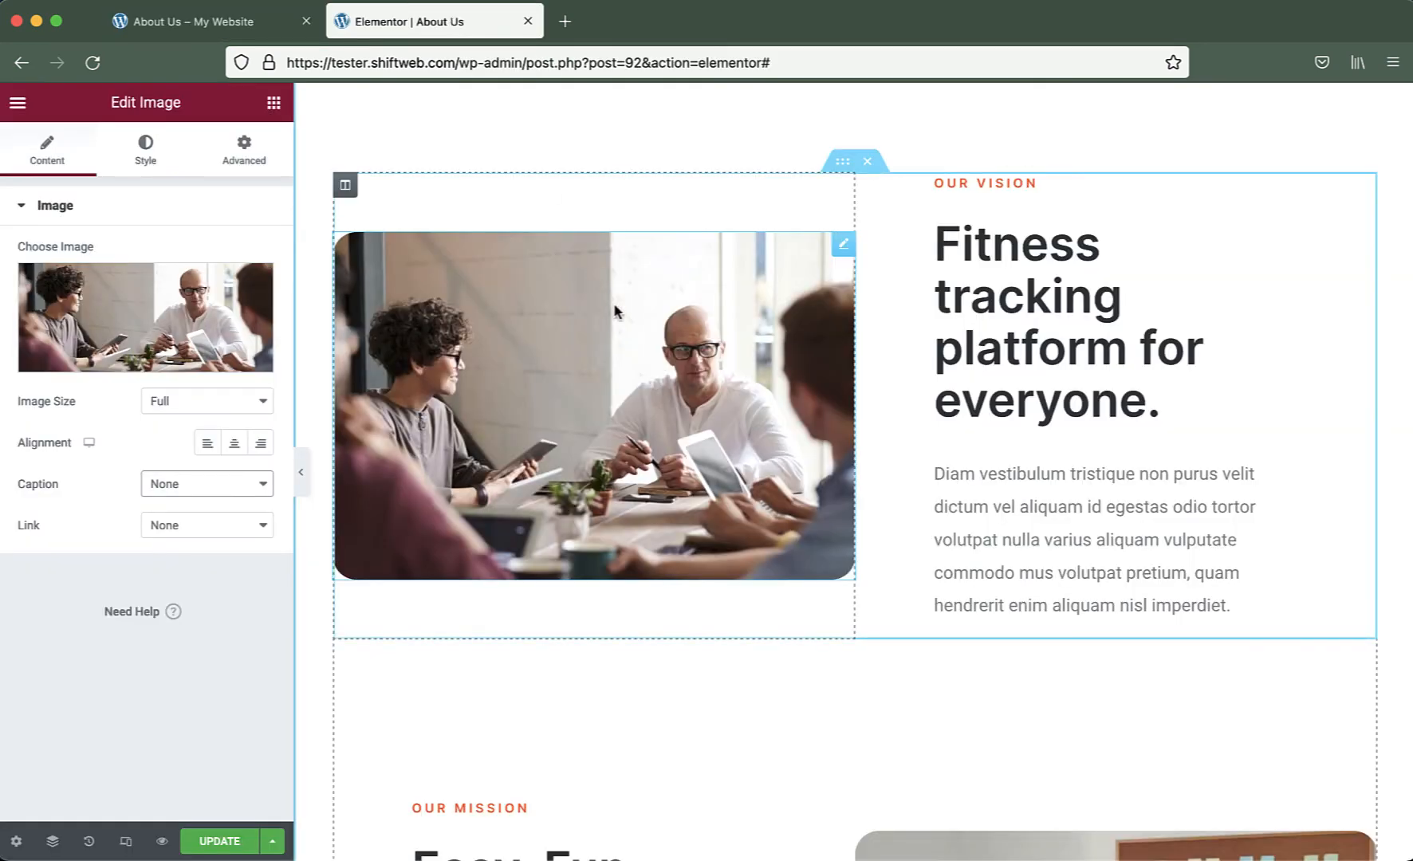
Examine the Our Mission photo, the People First section's background and the hero photo in the page editor
scroll(749, 306, down, 10)
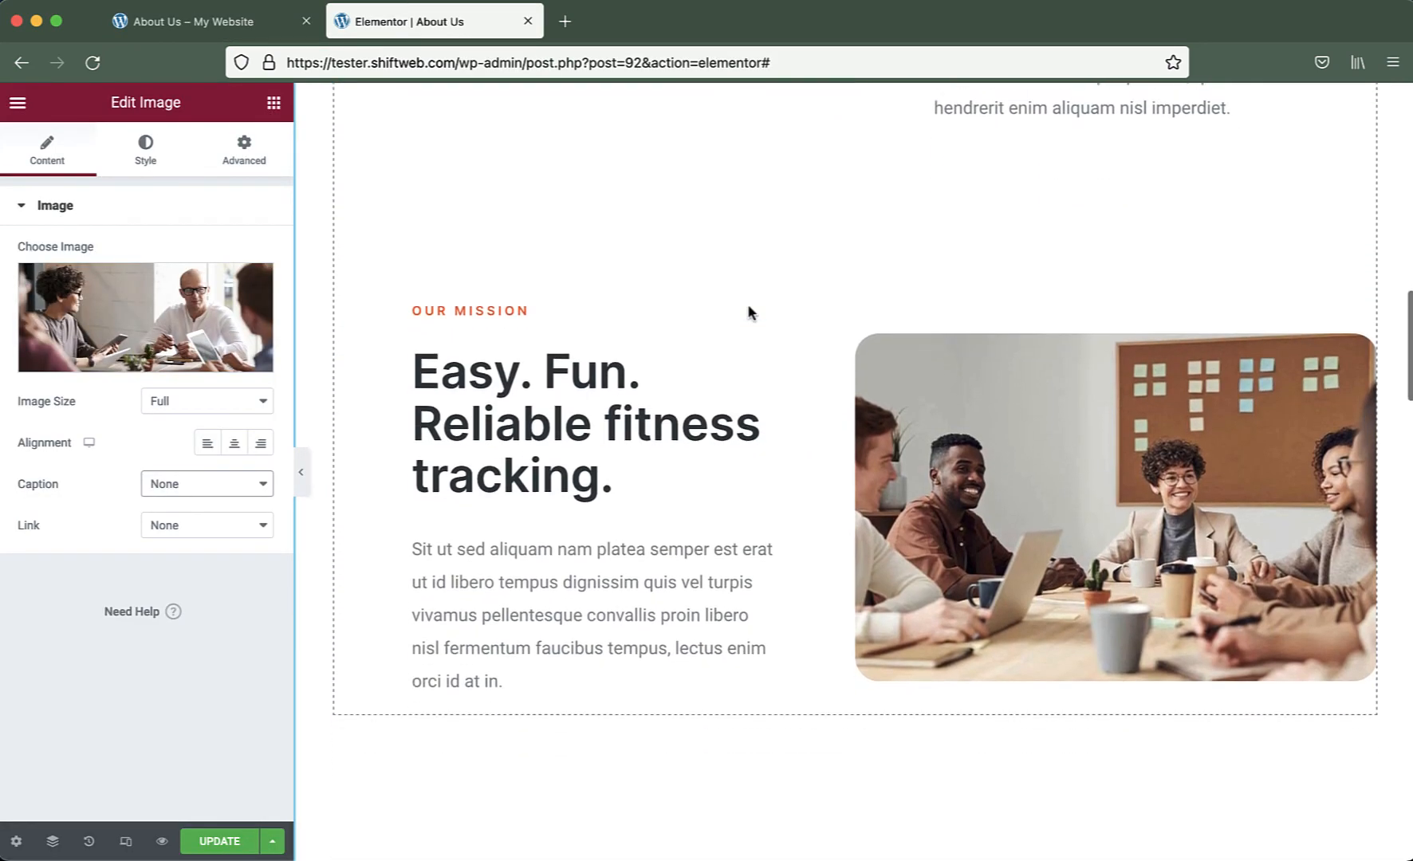
scroll(749, 306, down, 3)
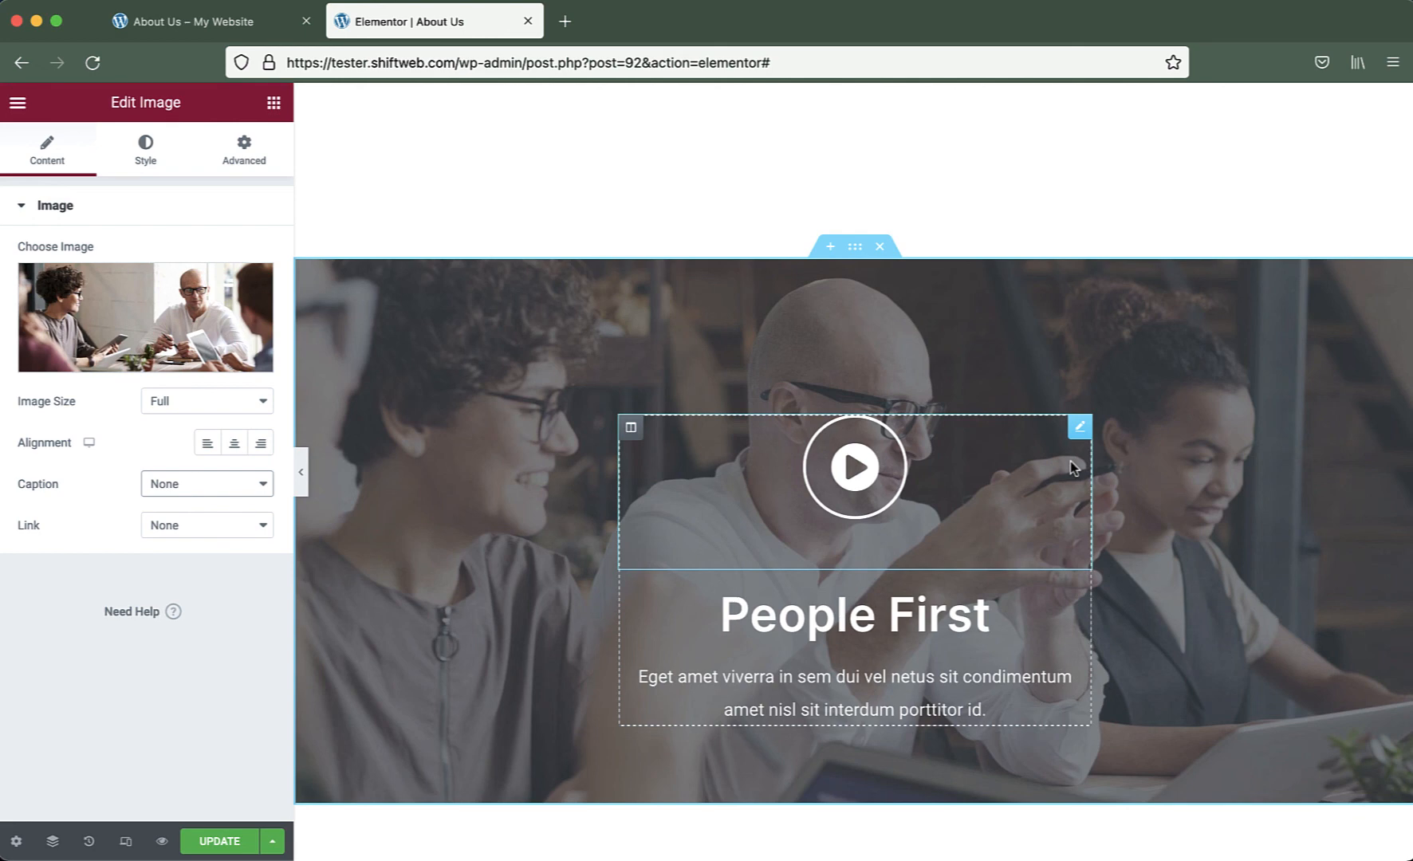
scroll(1069, 463, up, 5)
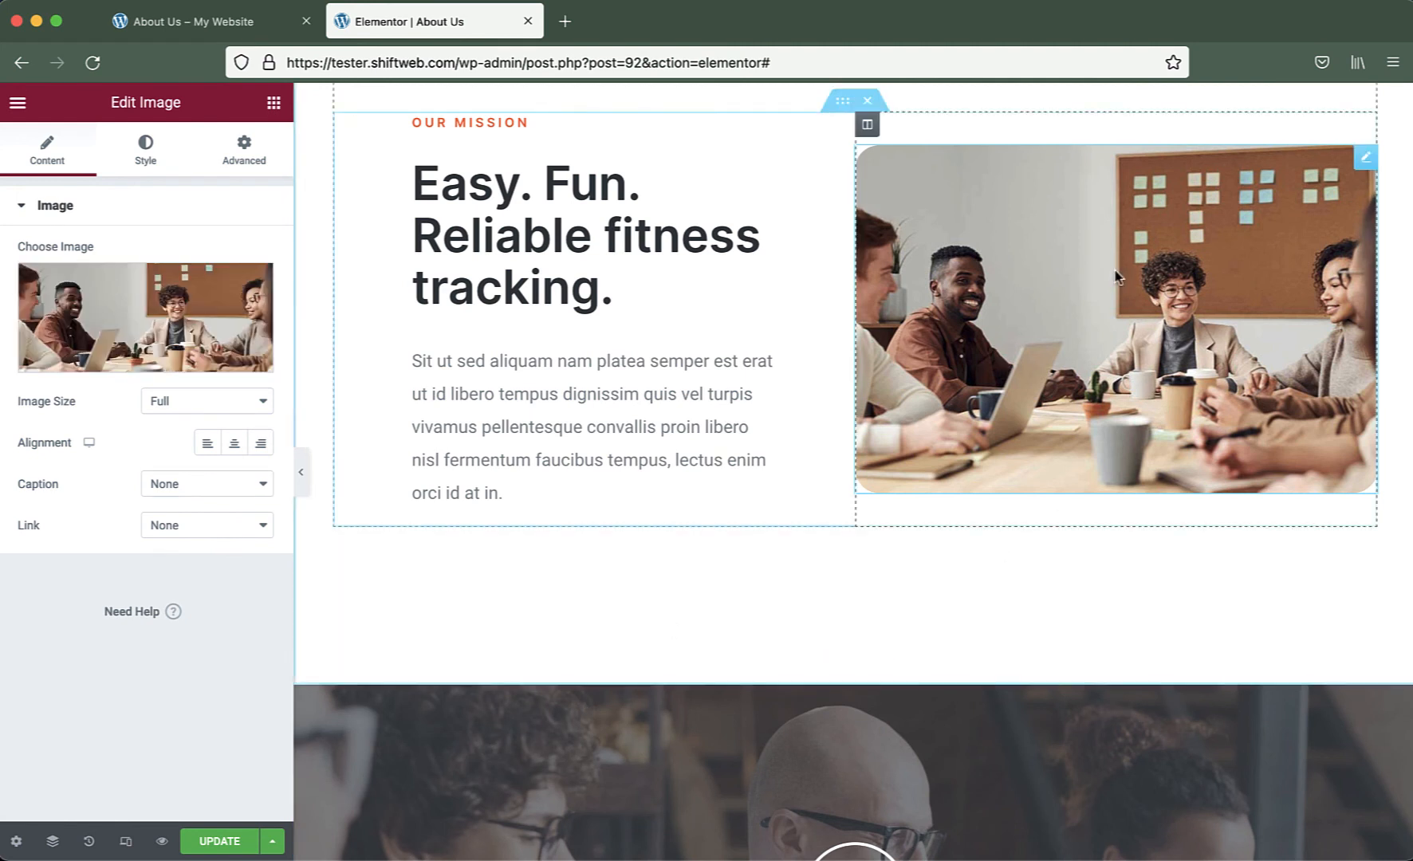
scroll(1131, 272, up, 2)
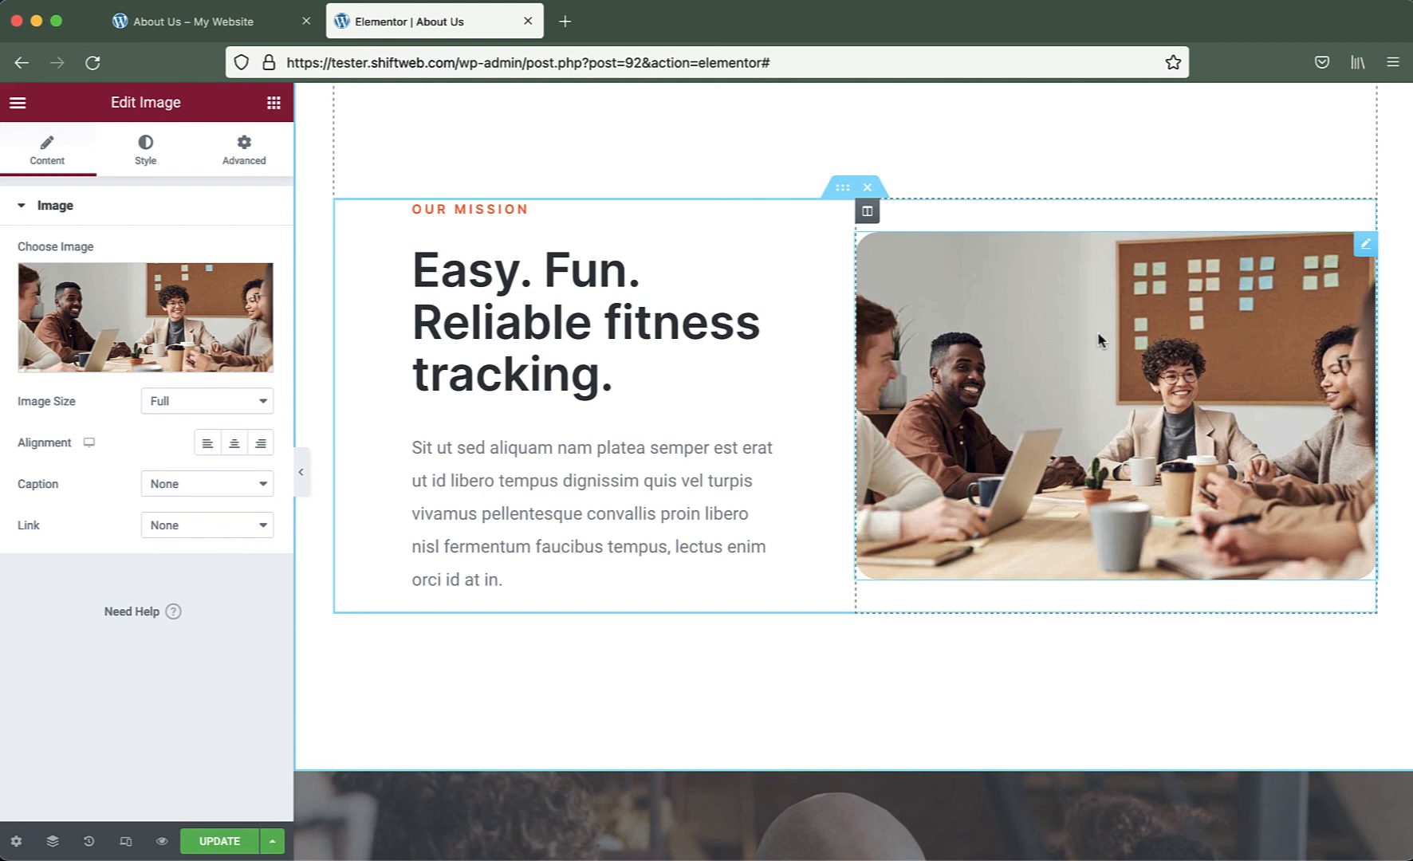
scroll(993, 365, up, 1)
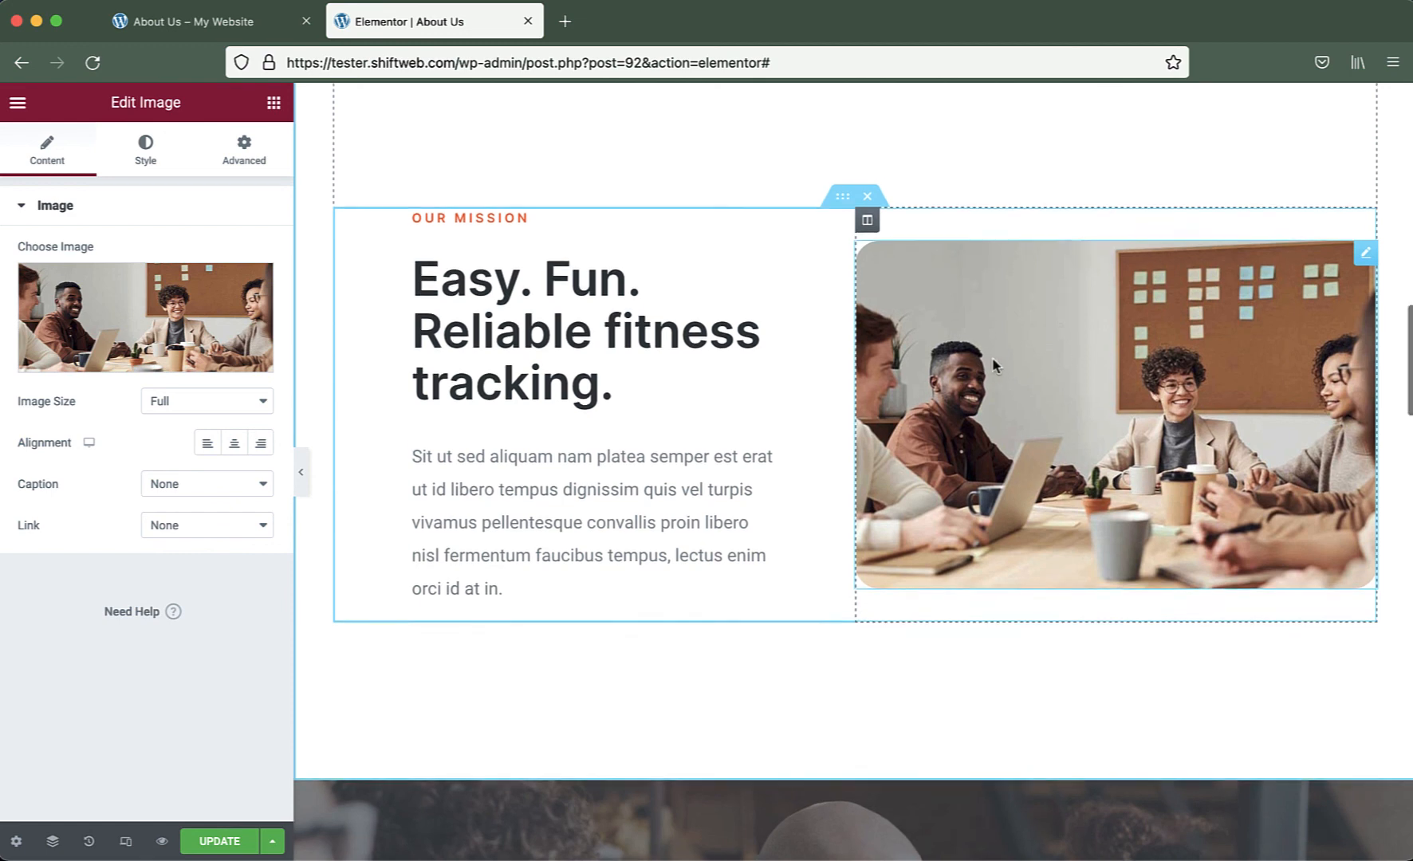
scroll(993, 365, up, 8)
scroll(993, 365, up, 5)
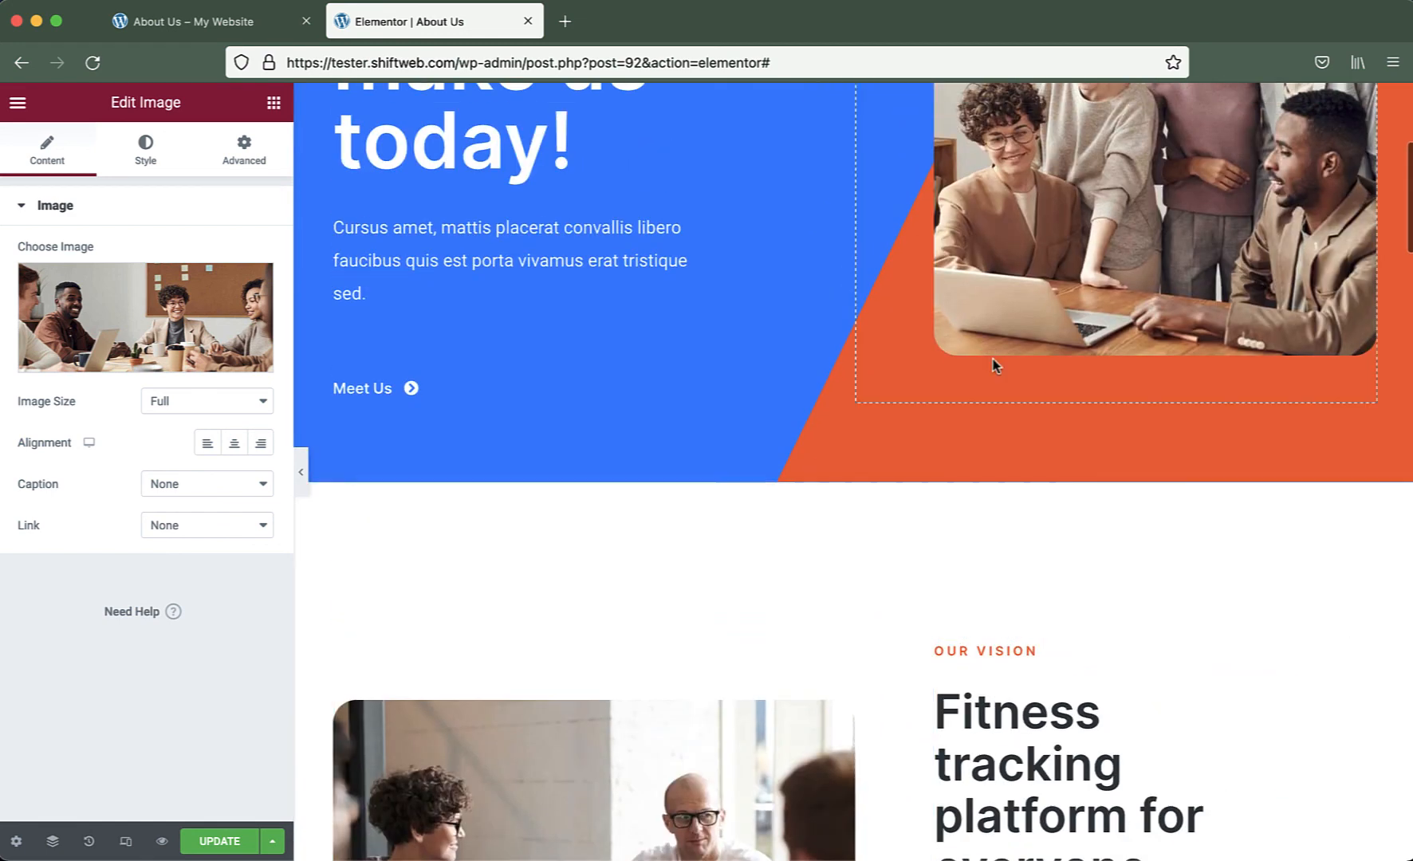
scroll(994, 364, up, 5)
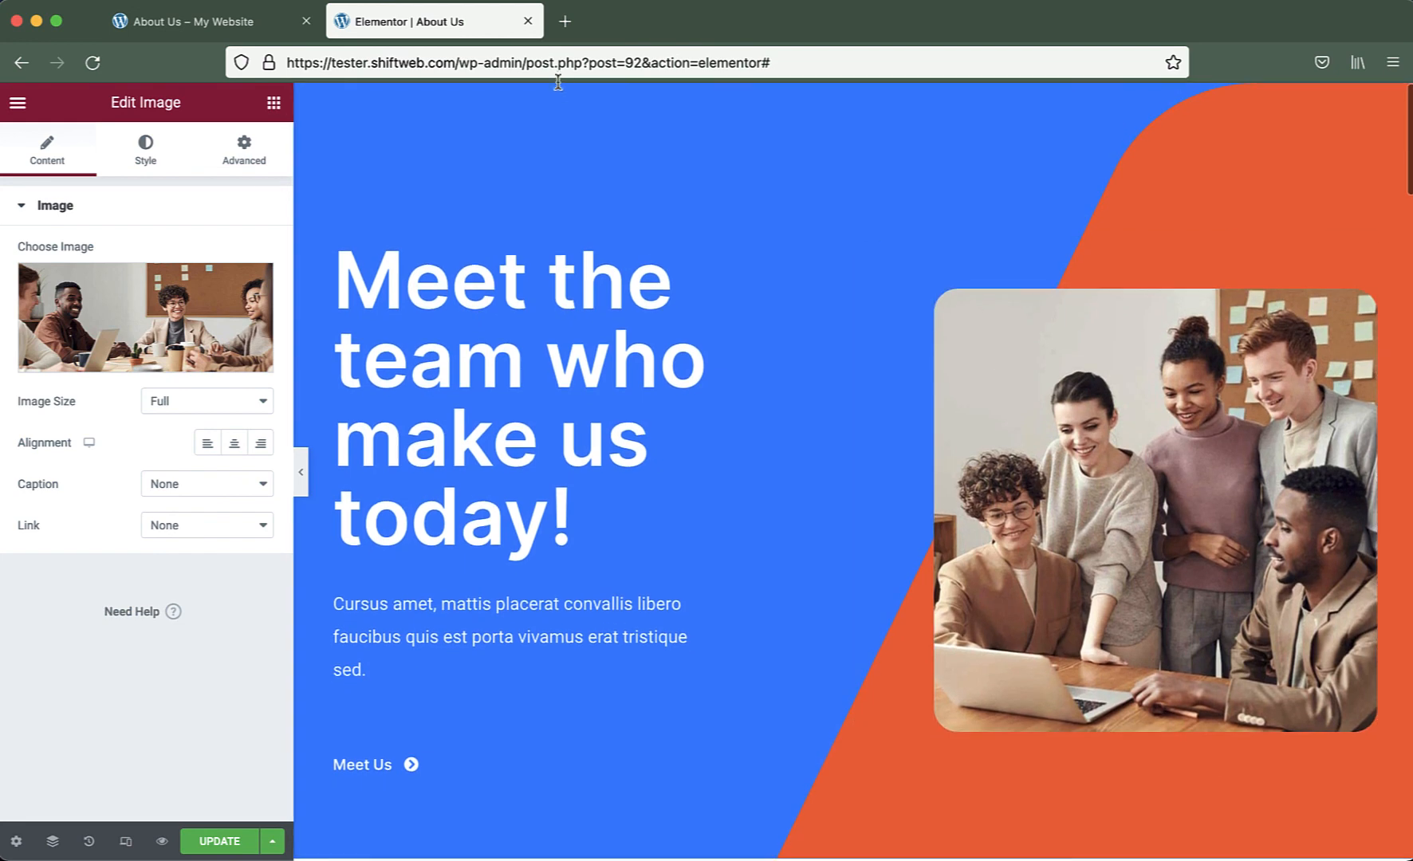
Search the web for "image compressor" in a new browser tab, open imagecompressor.com, and compare it with the About Us editor's hero photo
click(563, 24)
text(image)
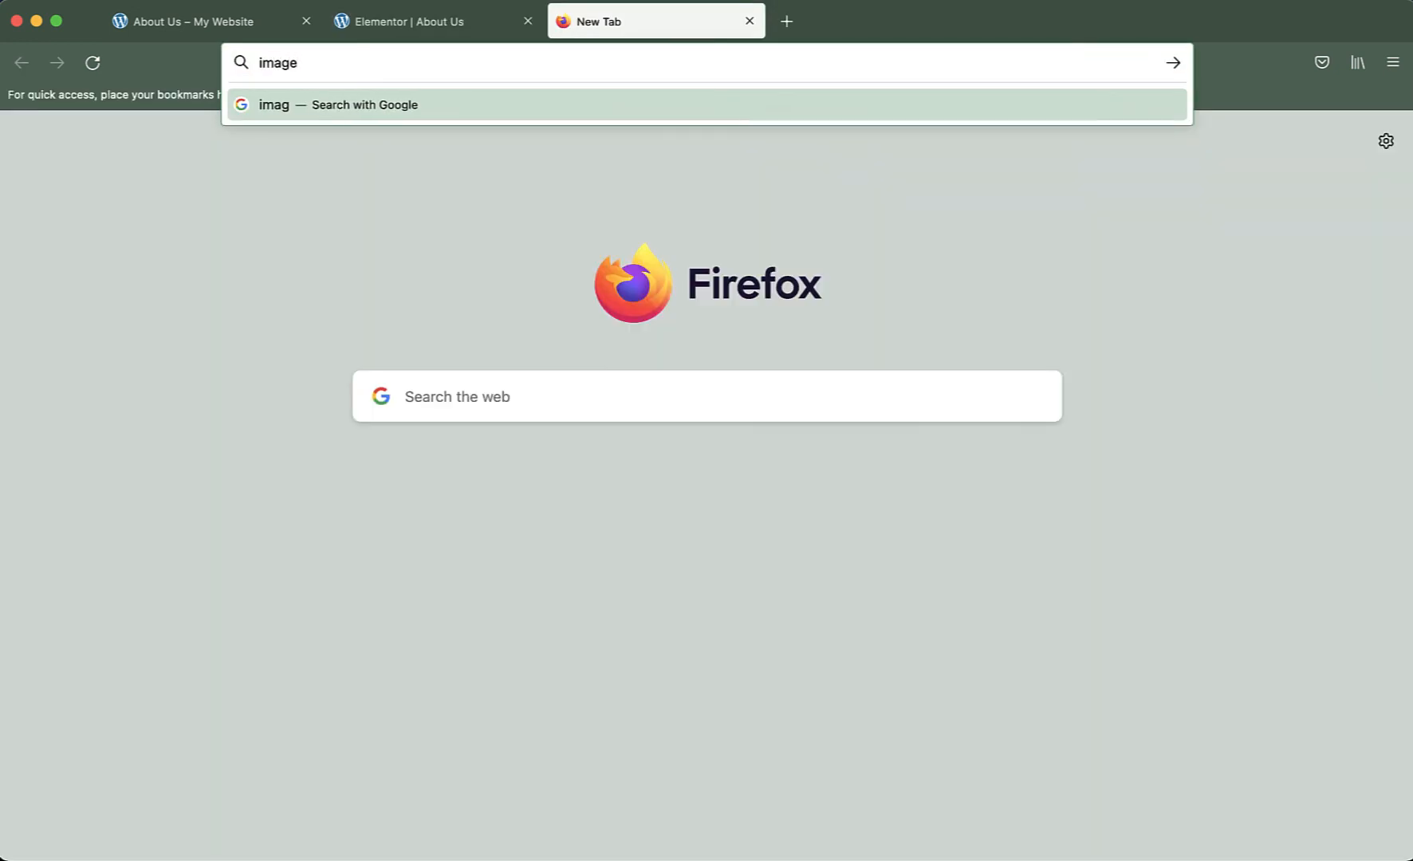
text( compressor)
key(Return)
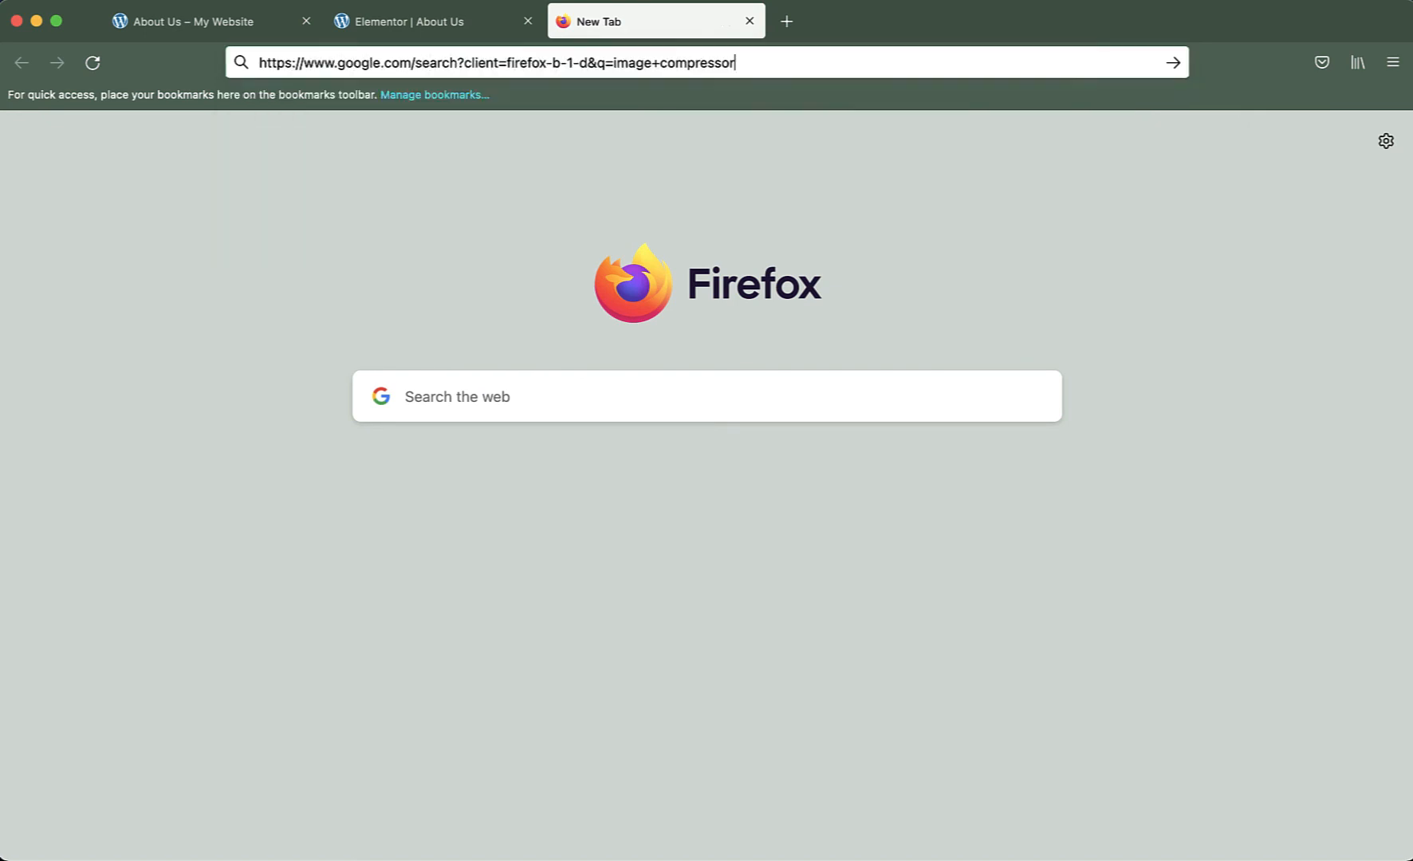
click(260, 309)
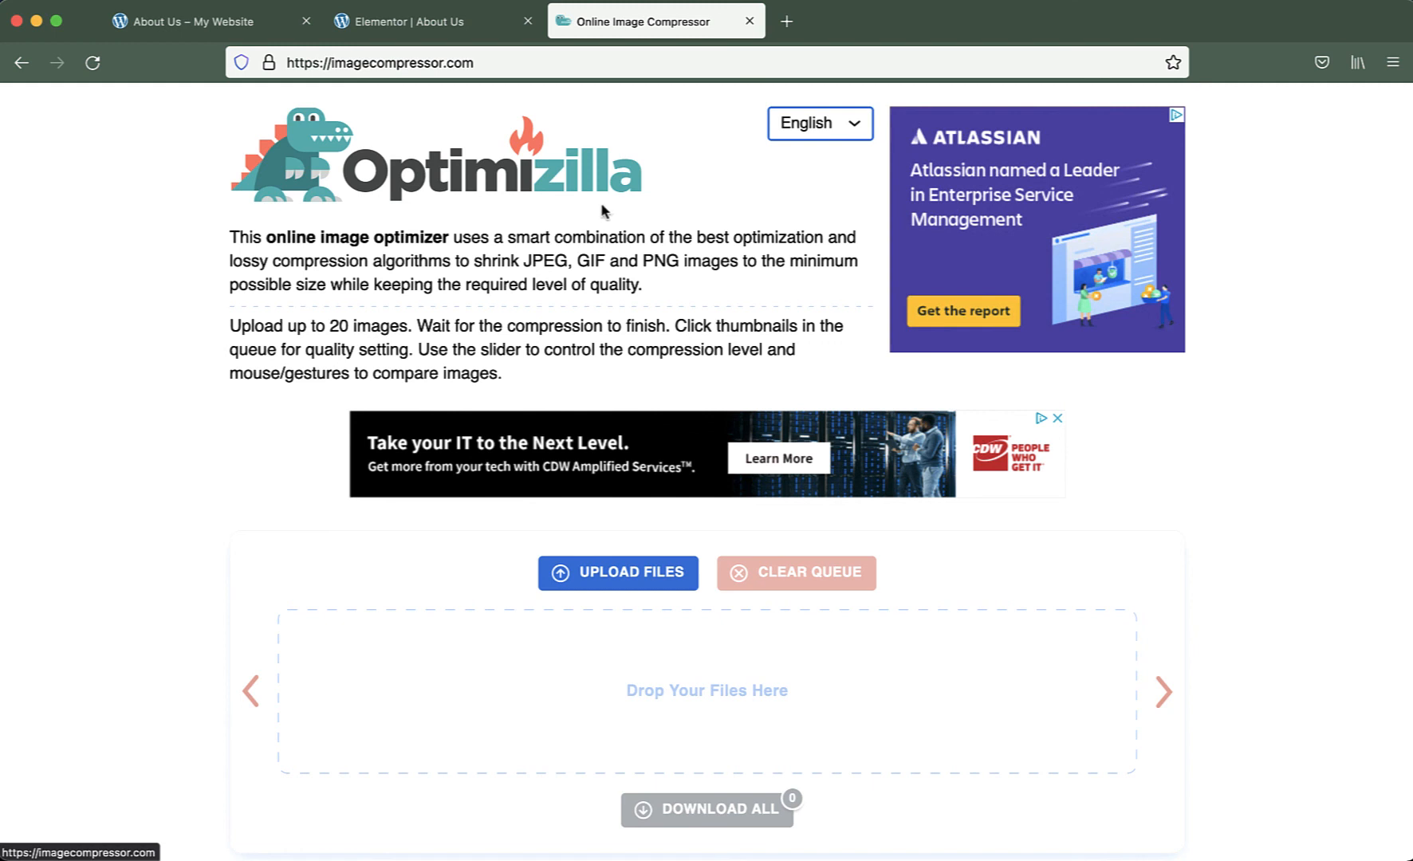
click(396, 24)
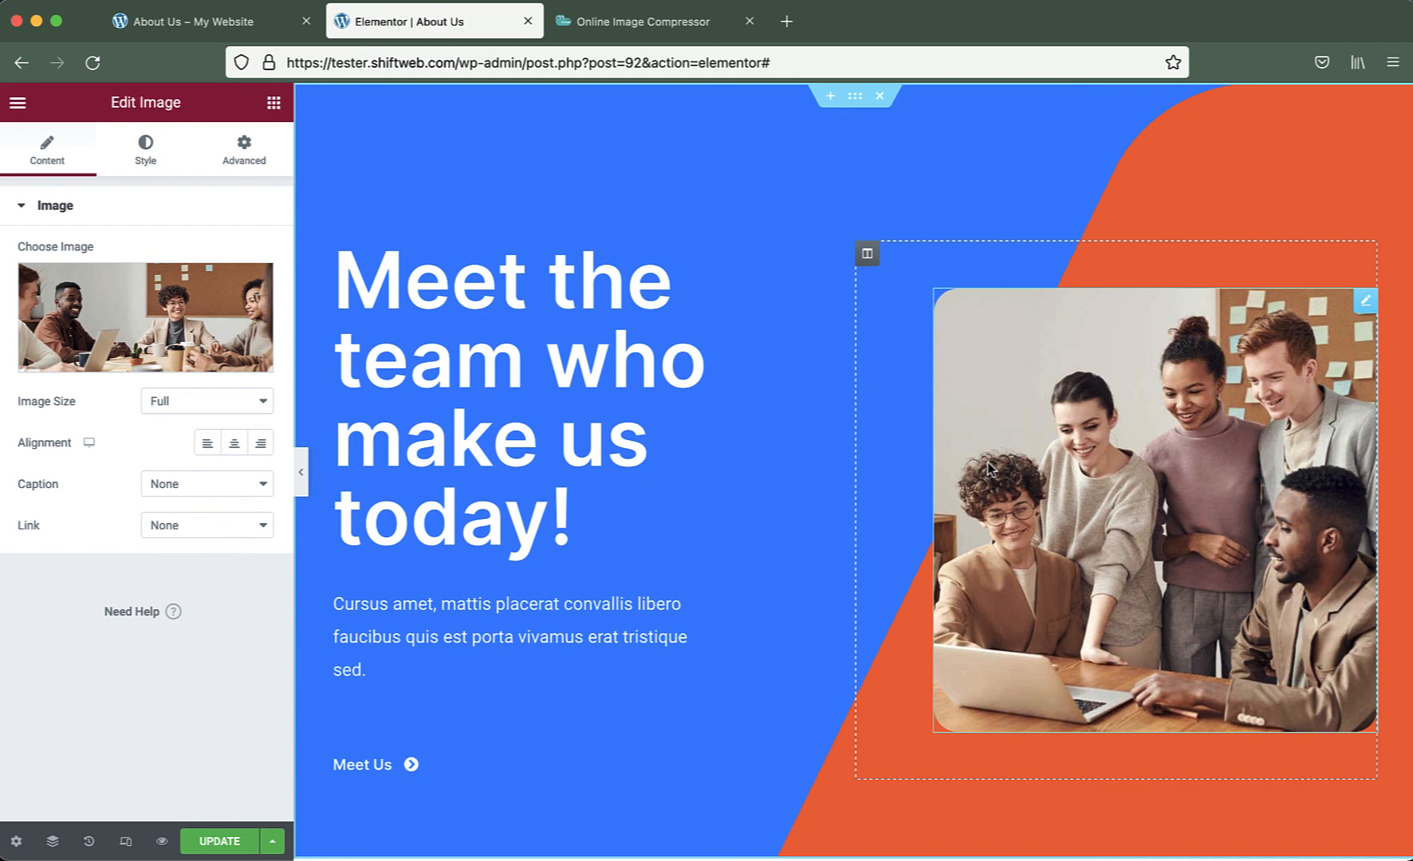
click(660, 39)
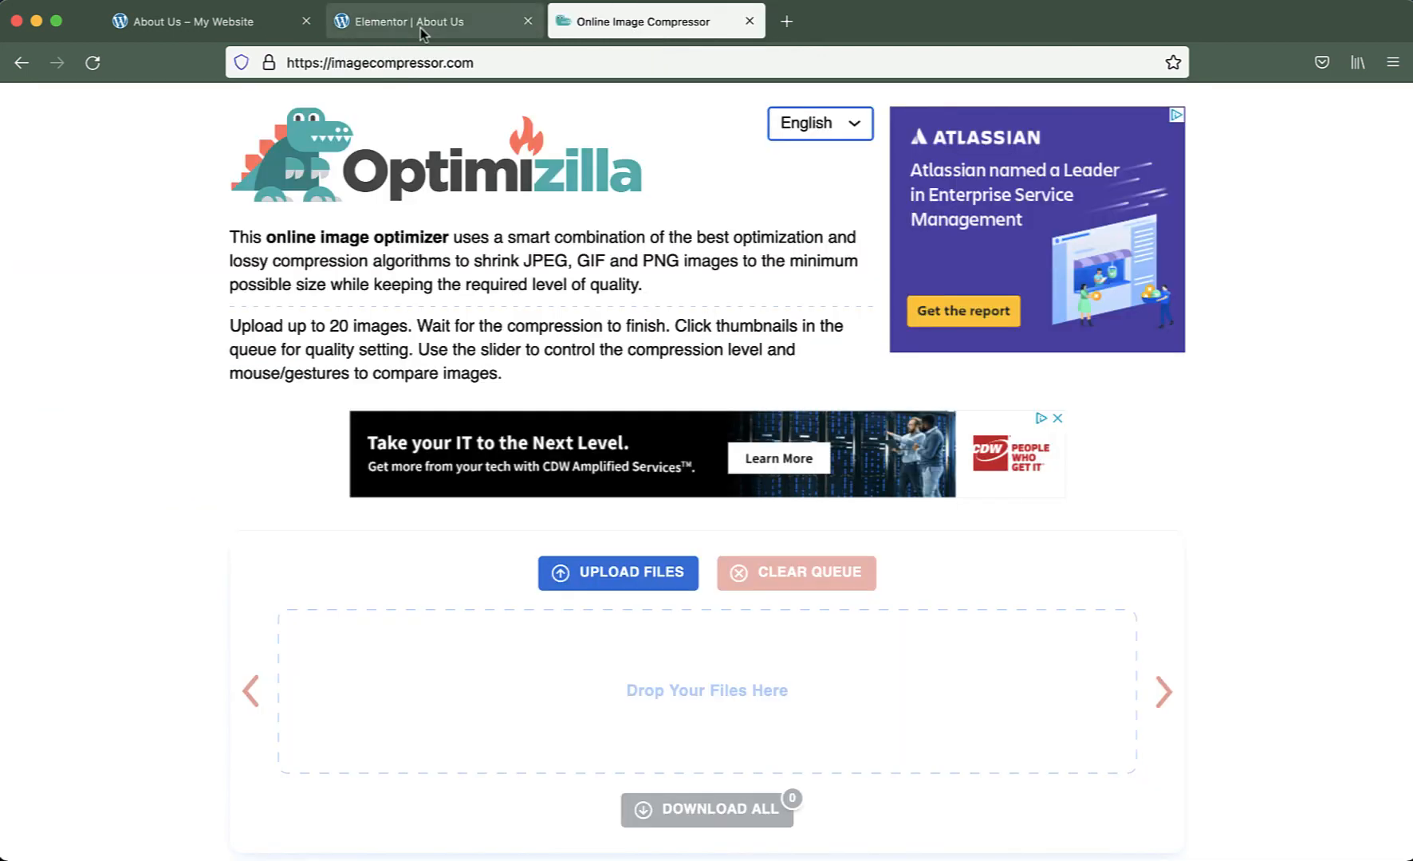